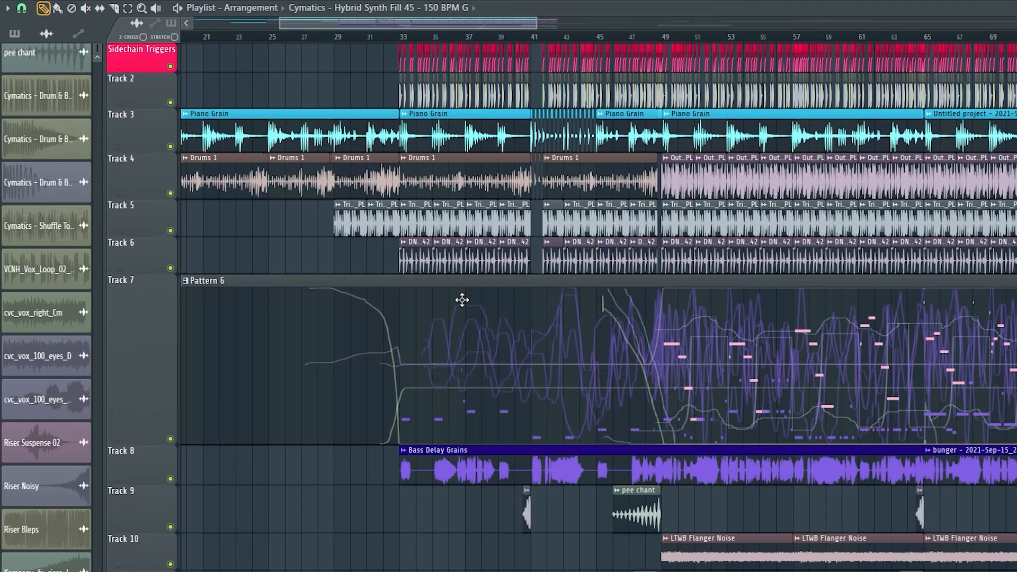
- Locate Pattern 1 around bar 93 of the arrangement and open its Piano channel notes in the piano roll
scroll(495, 302, "right", 6)
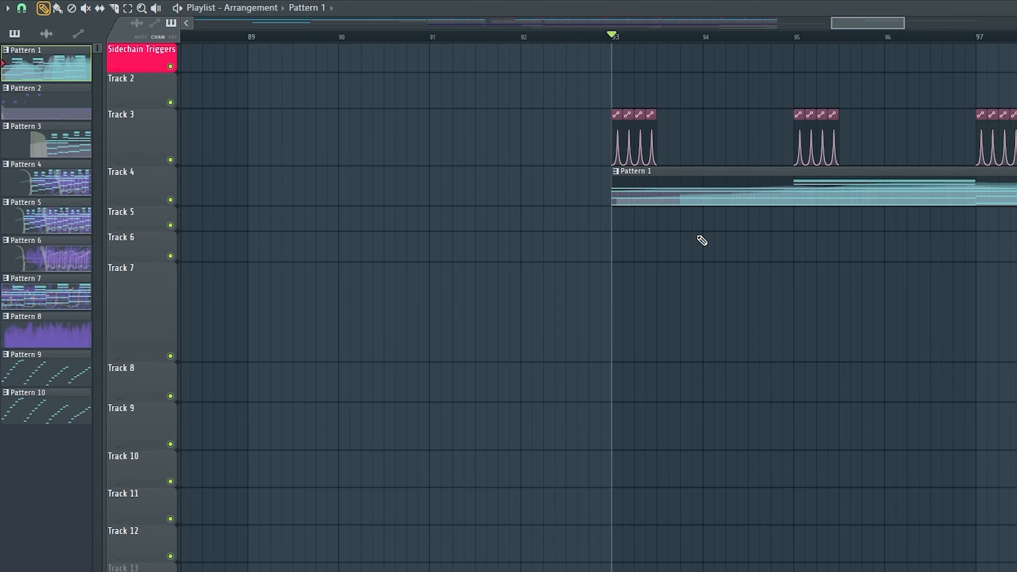
scroll(701, 239, "right", 2)
left_click_drag(151, 161, 150, 146)
scroll(509, 307, "right", 2)
key("F6")
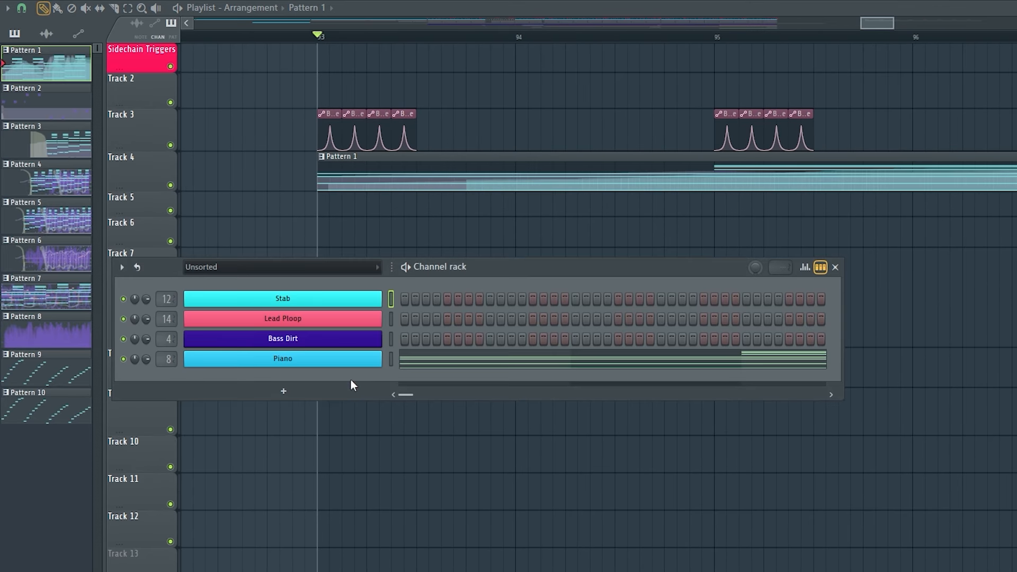
left_click(352, 366)
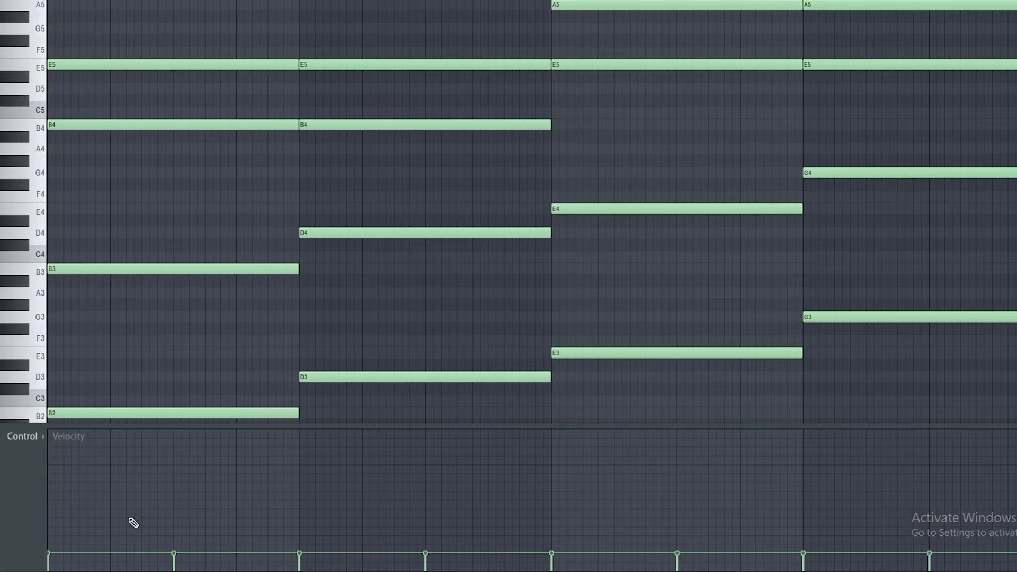
- Play Pattern 1's piano chords and examine the low octave notes and the higher stacked notes
scroll(233, 244, "down", 3)
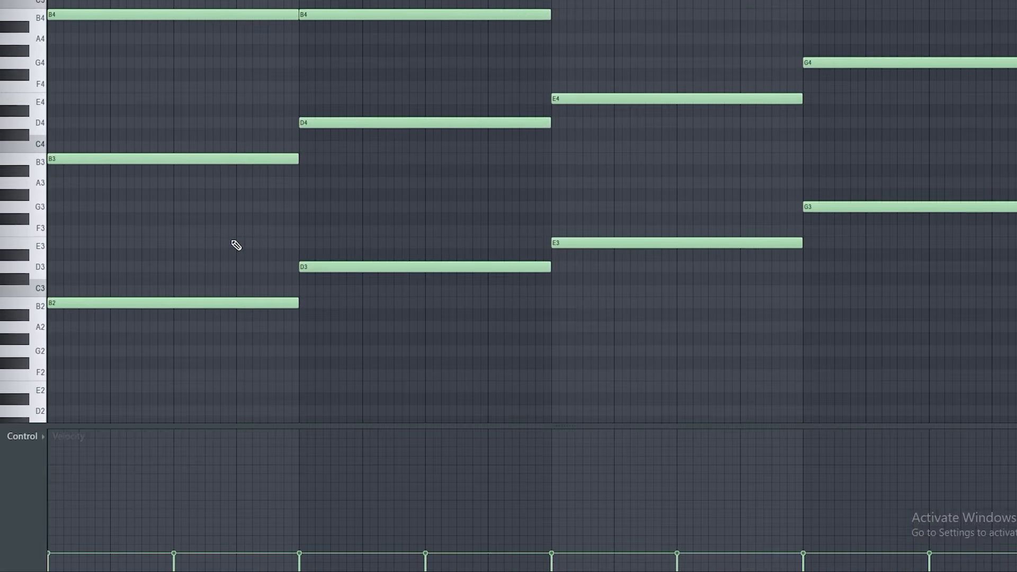
key("space")
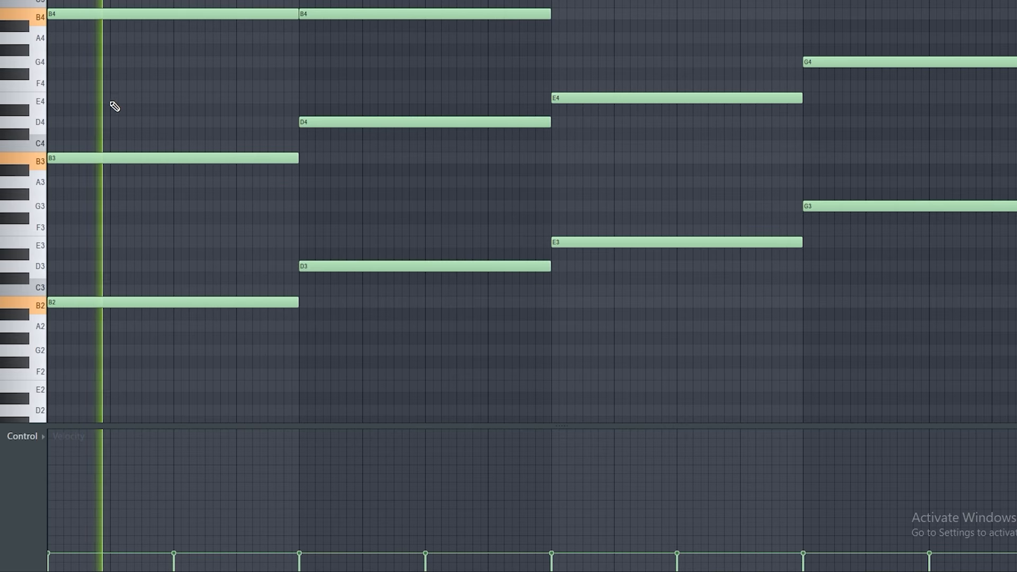
scroll(150, 207, "up", 1)
scroll(151, 204, "up", 6)
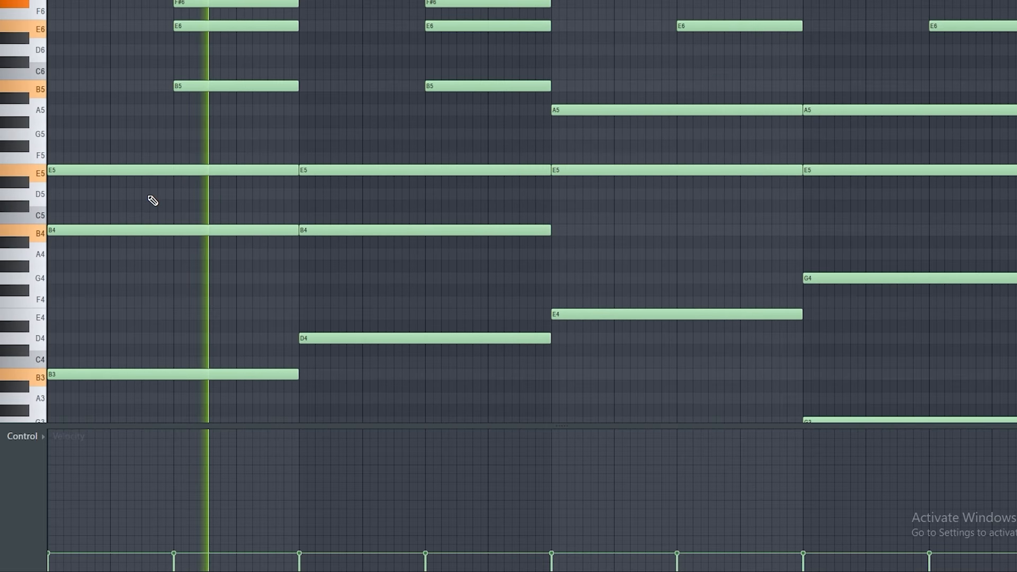
scroll(312, 214, "up", 2, "ctrl")
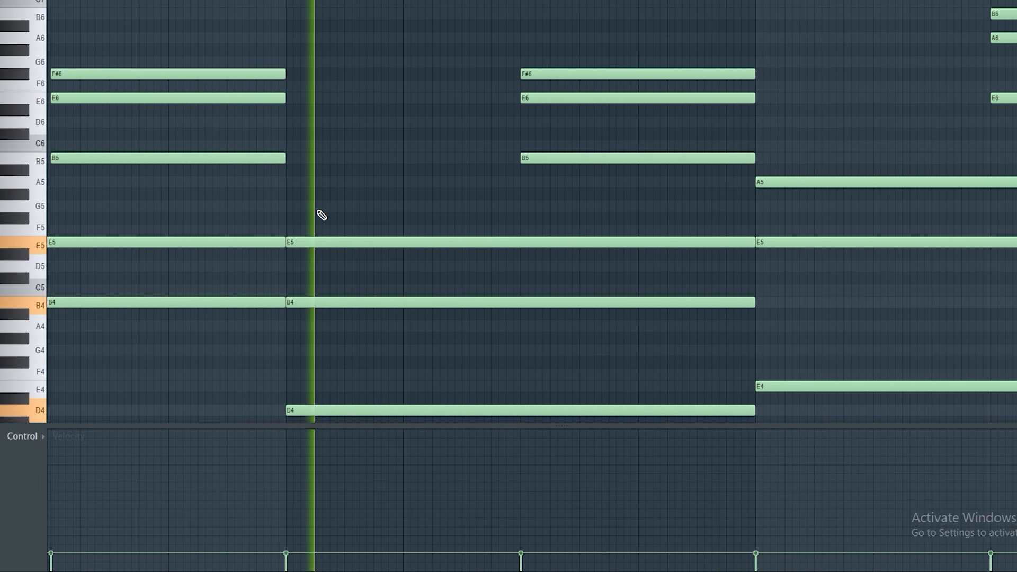
- Select all the piano notes and lower their velocity to near the minimum
left_click_drag(477, 212, 318, 203)
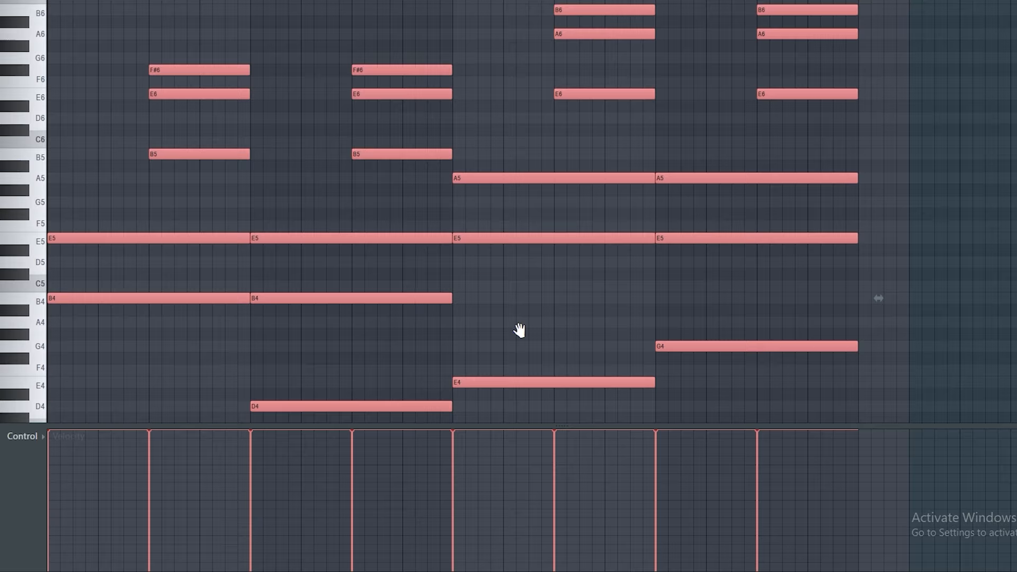
scroll(540, 328, "up", 2)
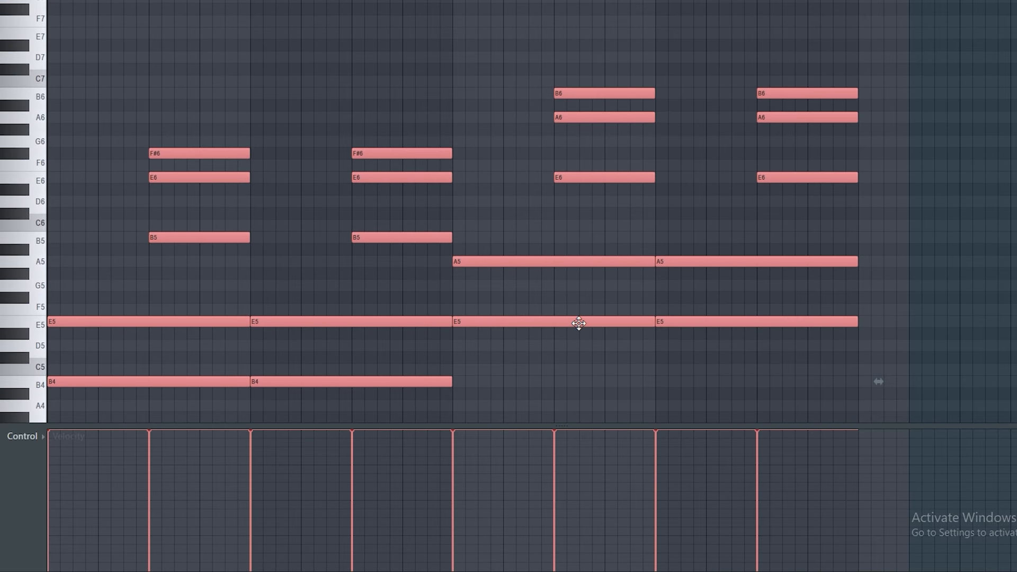
left_click_drag(579, 323, 657, 194)
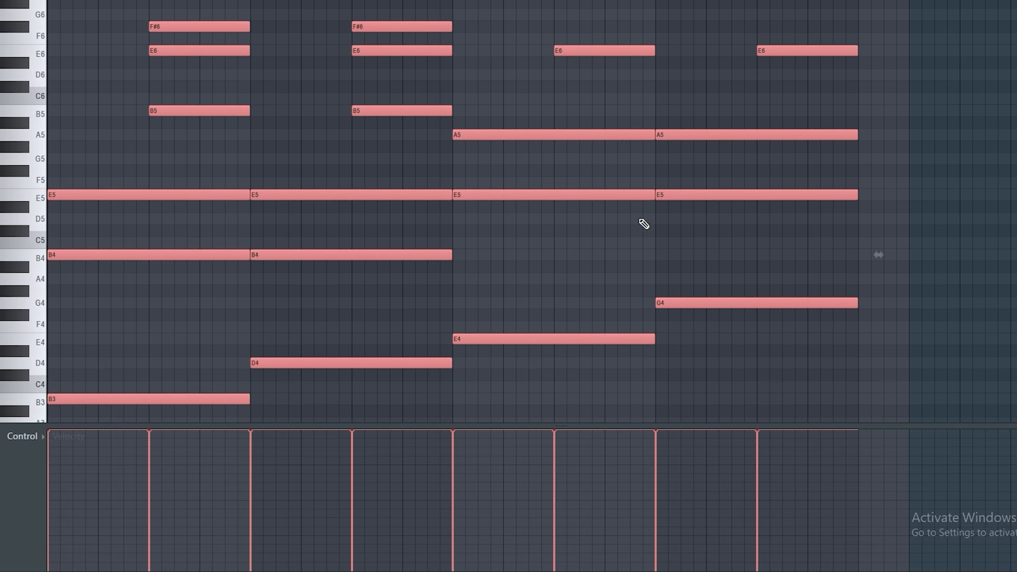
left_click_drag(561, 275, 626, 193)
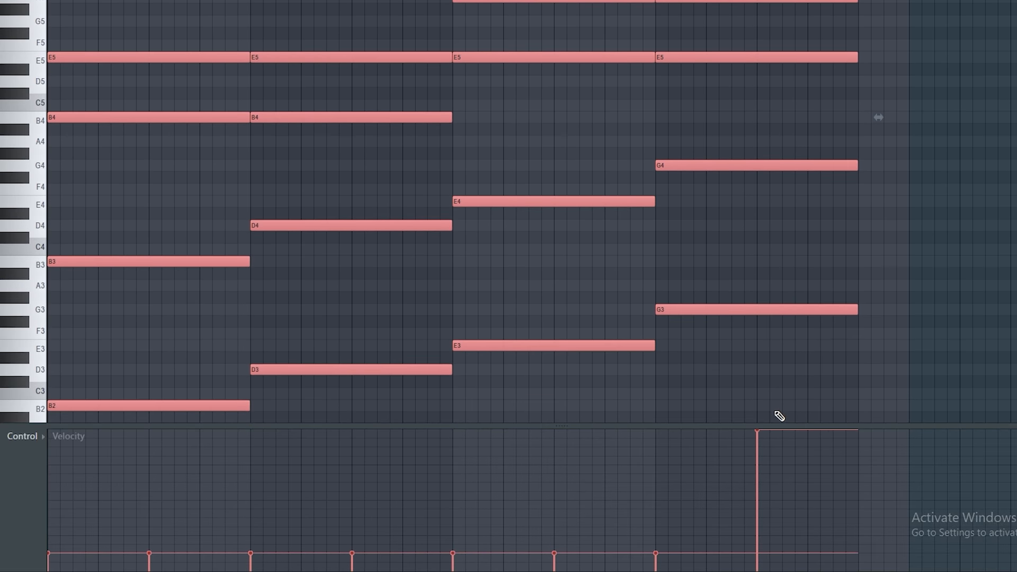
mouse_move(780, 416)
left_mouse_down()
mouse_move(499, 341)
mouse_move(43, 339)
left_mouse_up()
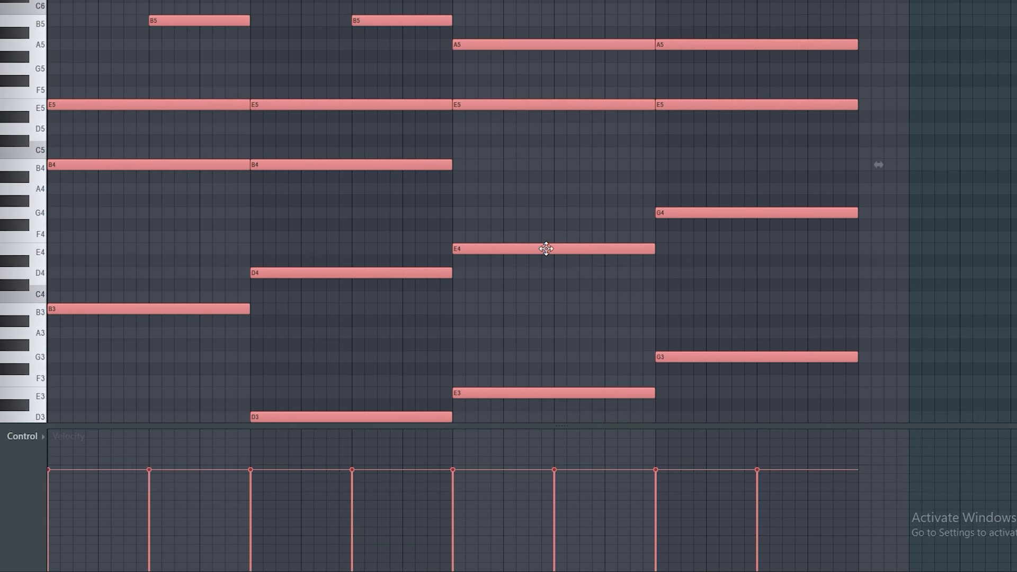
scroll(542, 248, "down", 12)
scroll(542, 248, "down", 4)
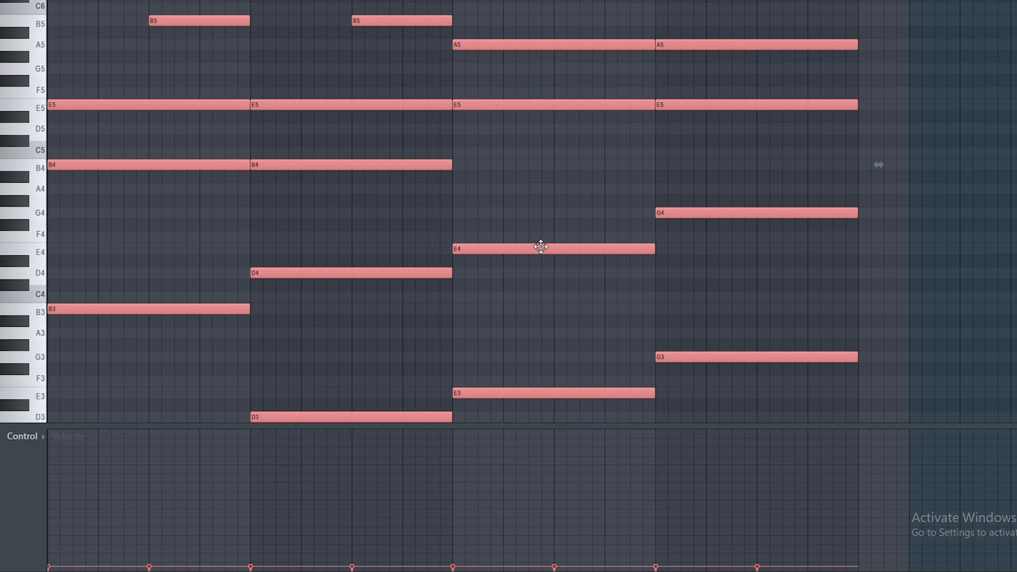
- Examine the piano chord voicings across all four chords, from the low octave notes to the high stabs
scroll(620, 143, "up", 5)
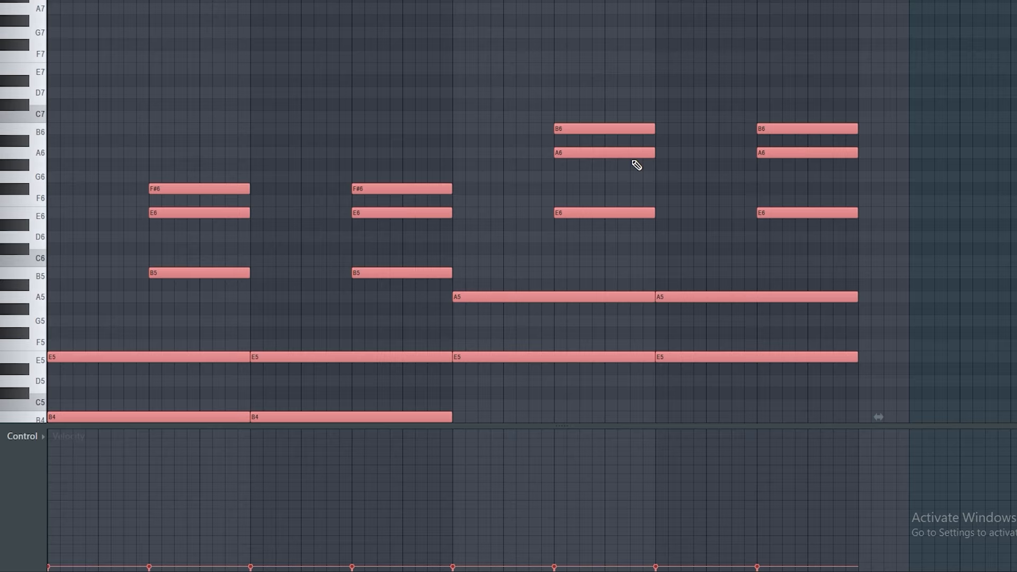
scroll(519, 132, "down", 4)
scroll(530, 212, "up", 3)
scroll(557, 175, "down", 2)
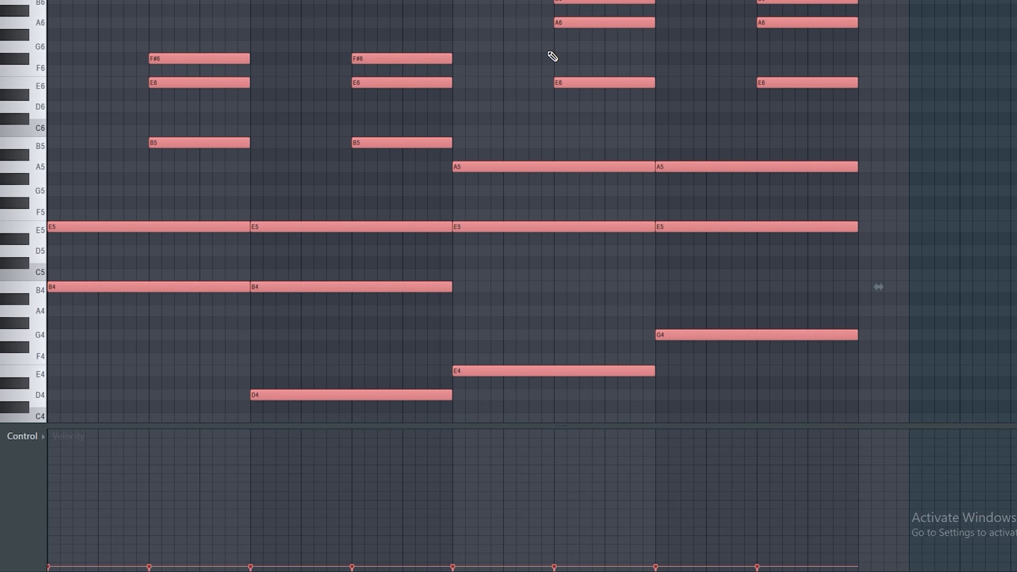
scroll(588, 196, "down", 3)
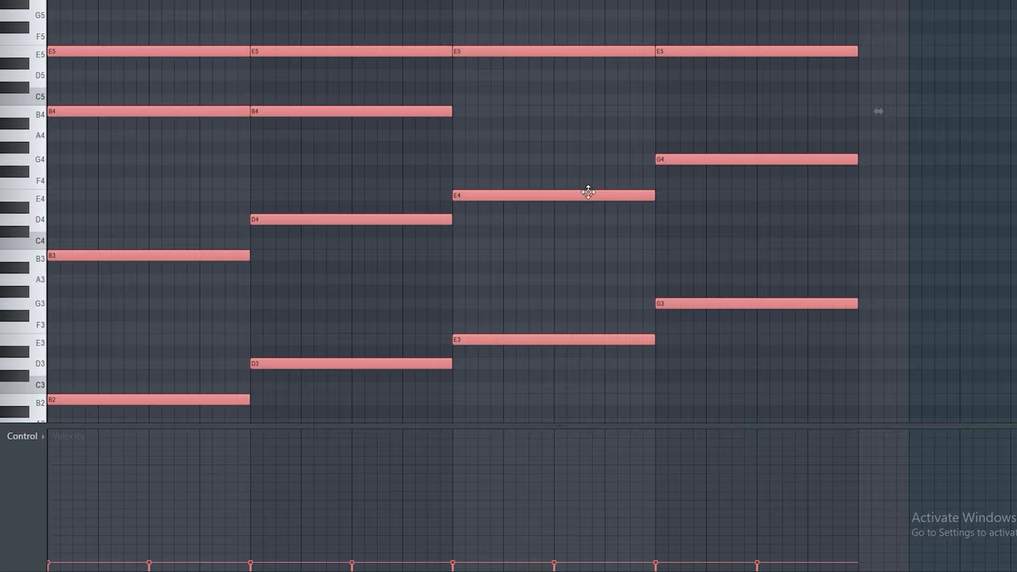
scroll(587, 190, "up", 3)
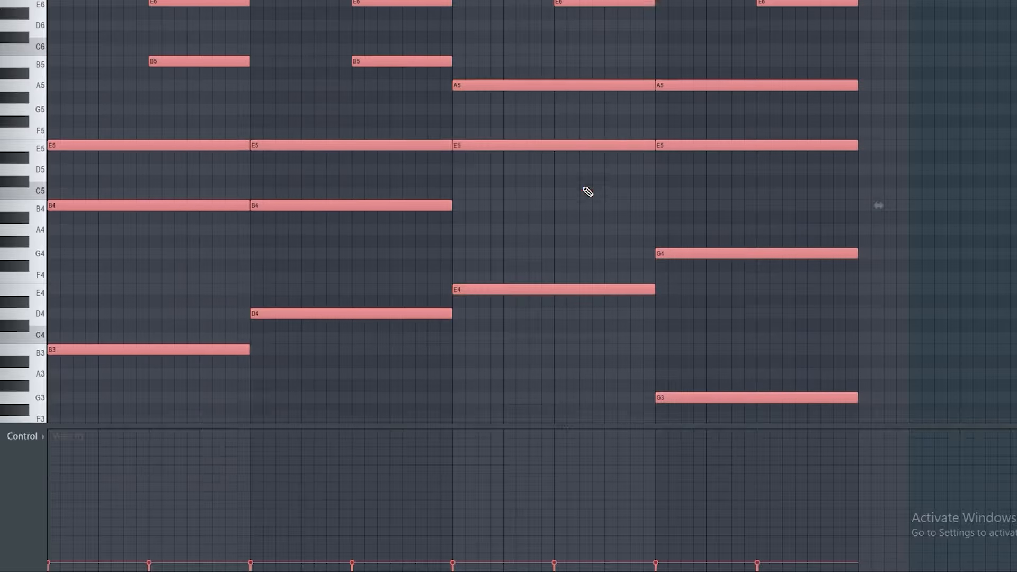
scroll(551, 119, "down", 2)
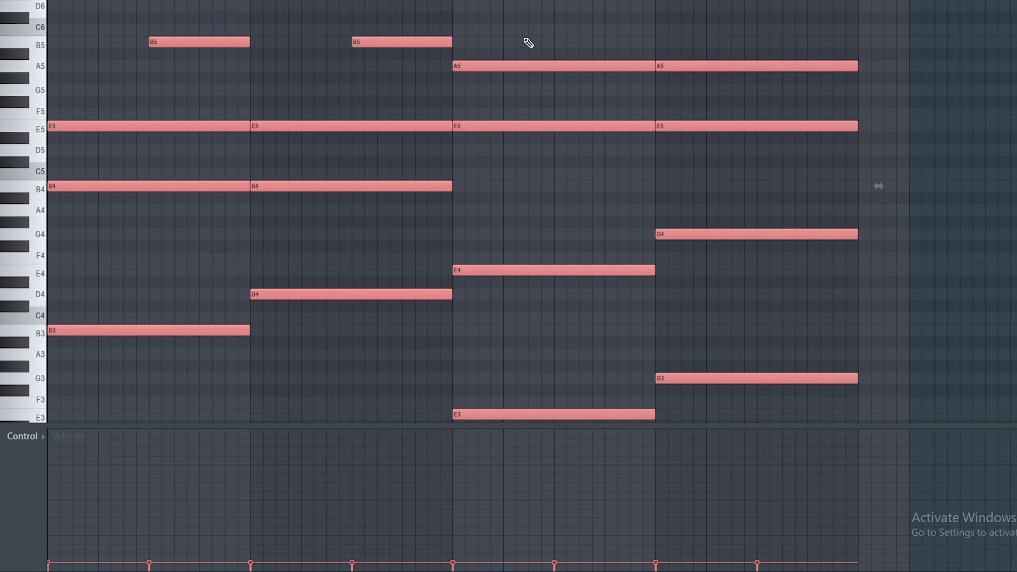
scroll(532, 69, "up", 3)
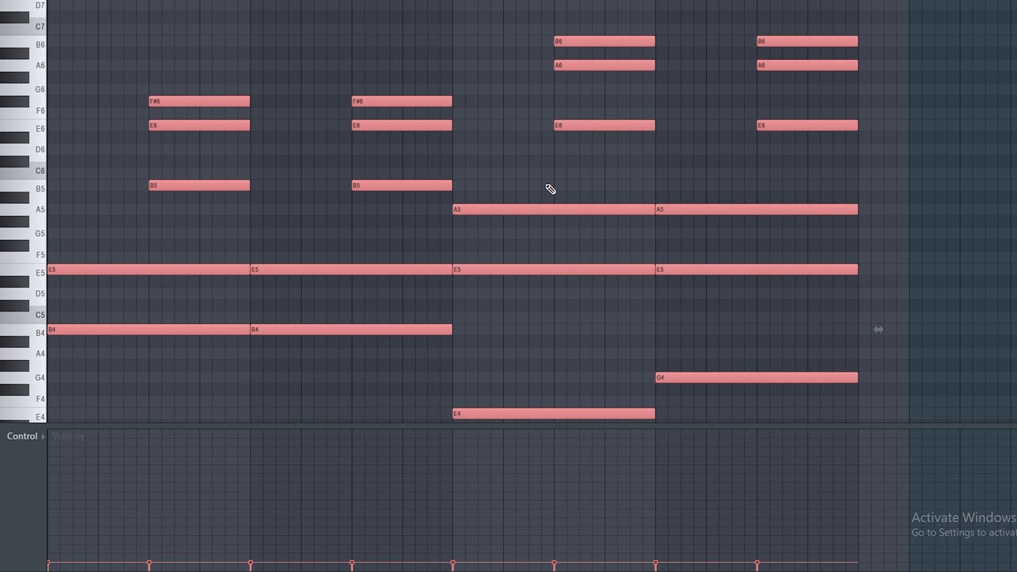
- View the Piano channel's Kontakt instrument, The Grandeur
left_click_drag(548, 182, 601, 103)
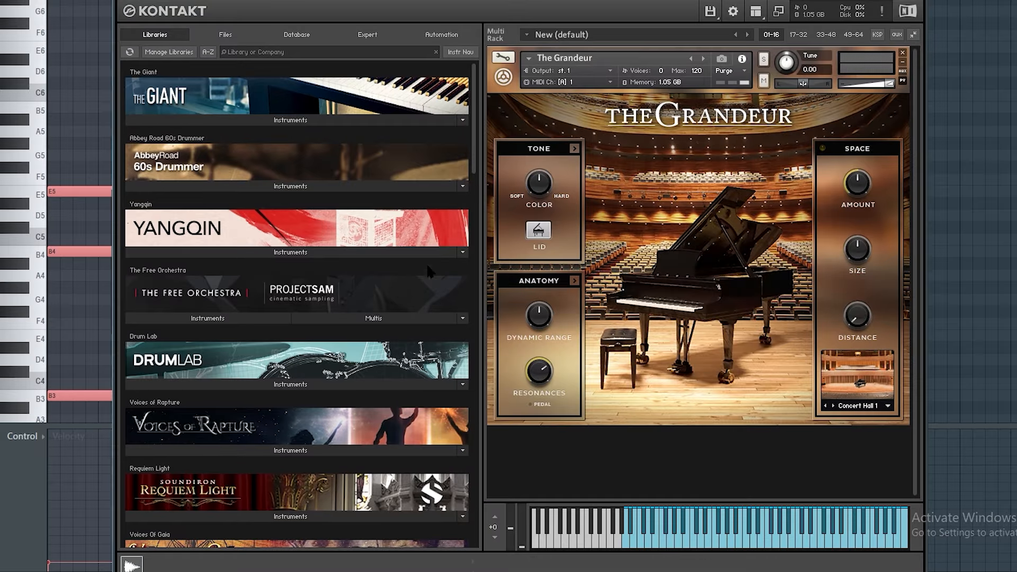
left_click_drag(600, 1, 605, 0)
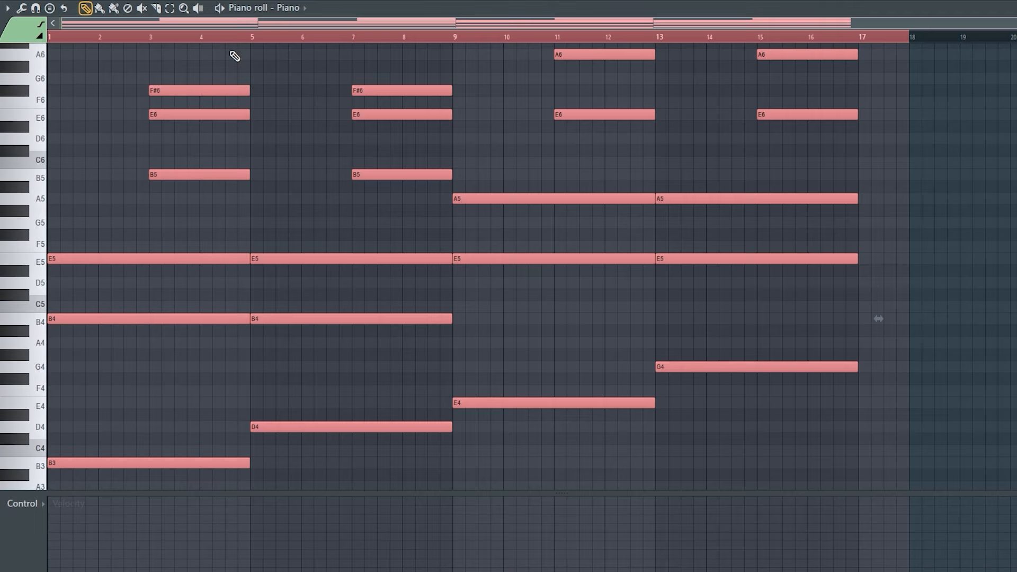
- Show the Piano mixer track's effects and place its two OTT compressor windows side by side for comparison
scroll(73, 75, "up", 4)
key("F9")
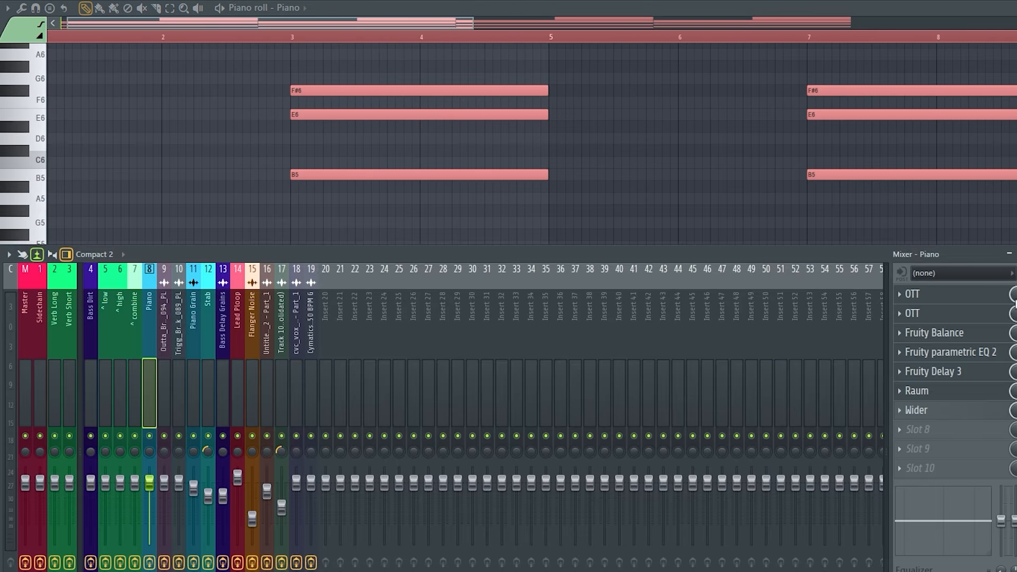
left_click(970, 295)
left_click(969, 294)
left_click_drag(479, 176, 368, 151)
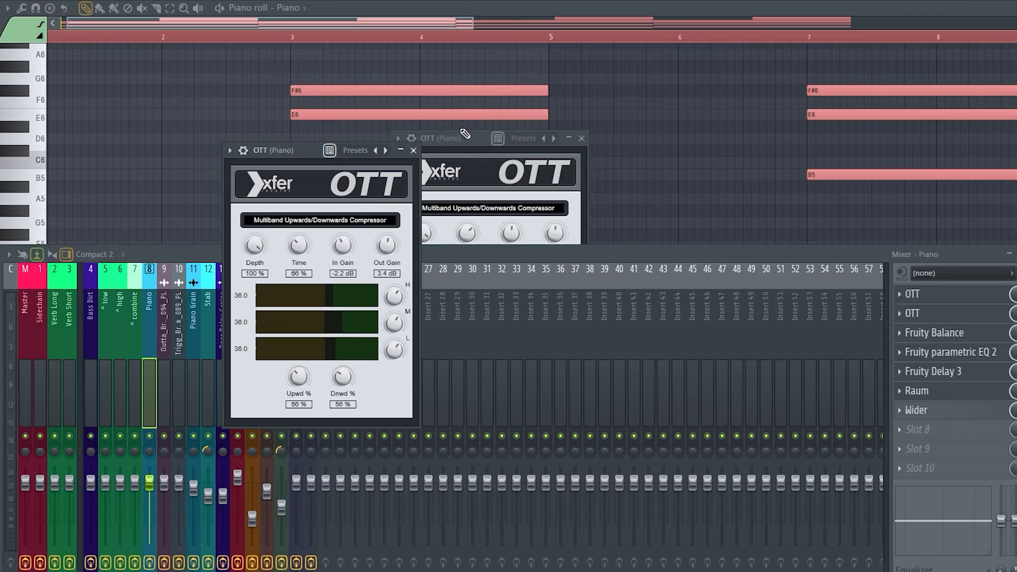
left_click_drag(462, 135, 507, 141)
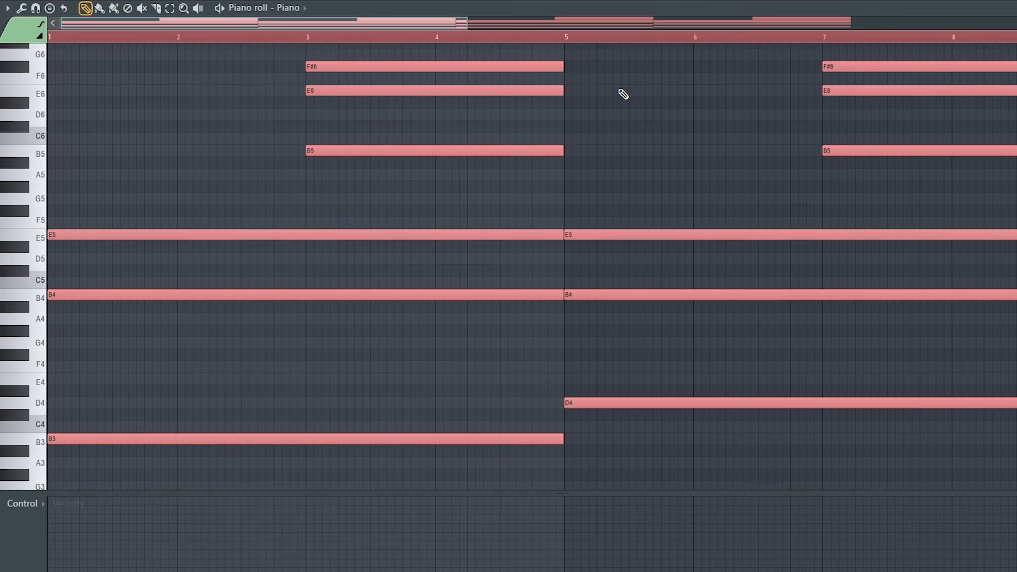
- Play the piano progression from bar 1 through the first two chords, following the playhead
scroll(426, 156, "down", 3)
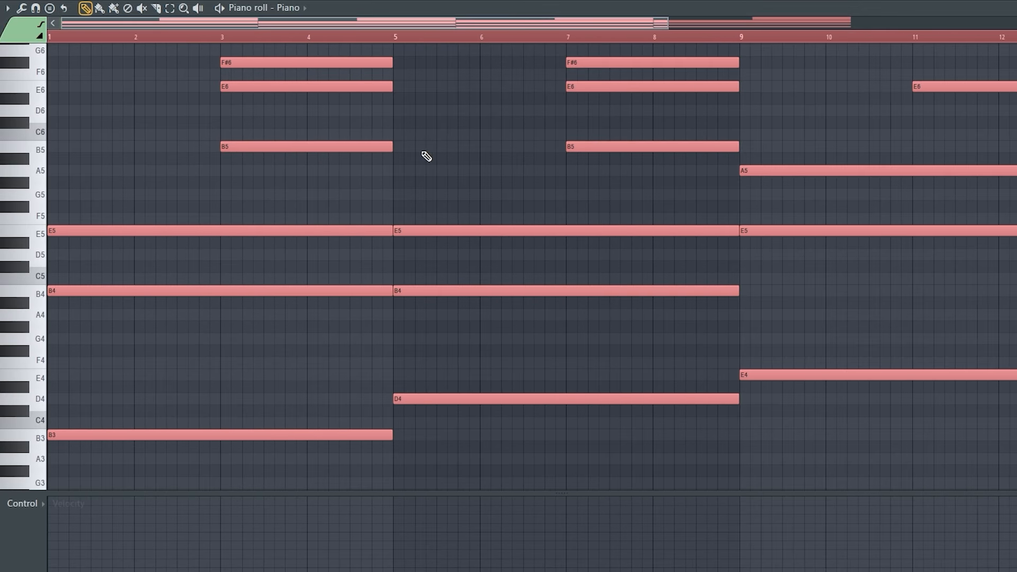
key("space")
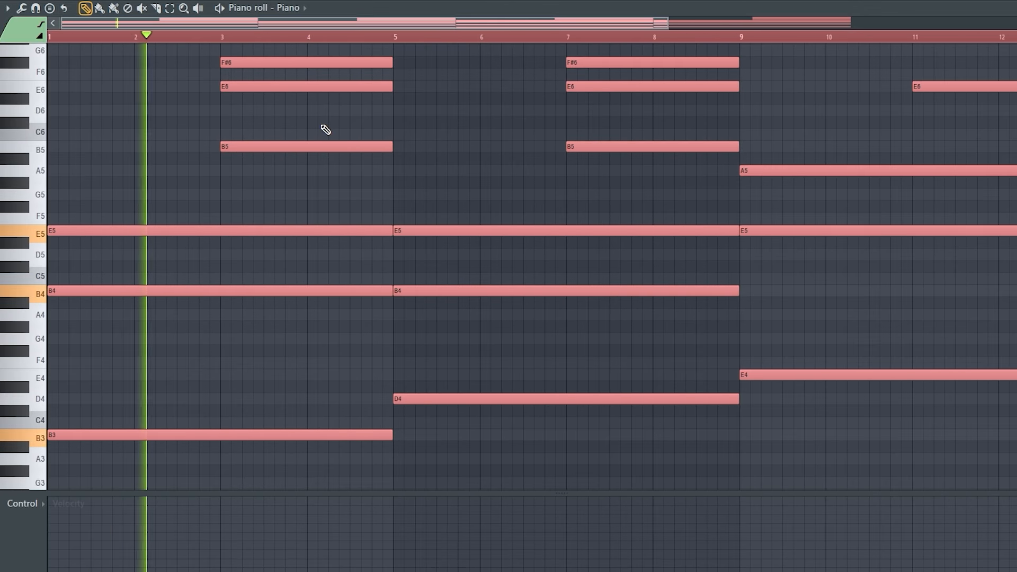
scroll(407, 149, "up", 3)
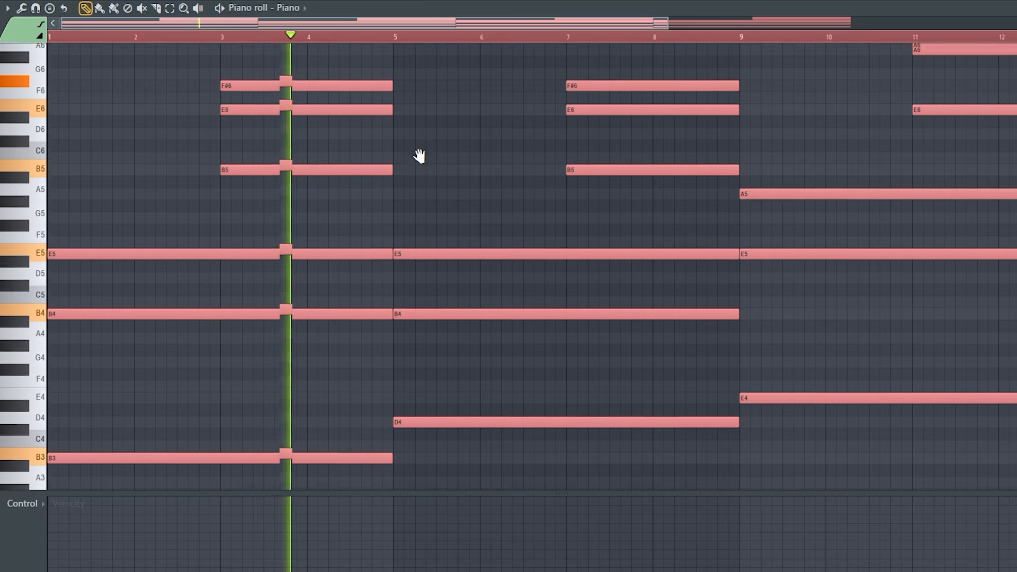
left_click_drag(500, 233, 339, 203)
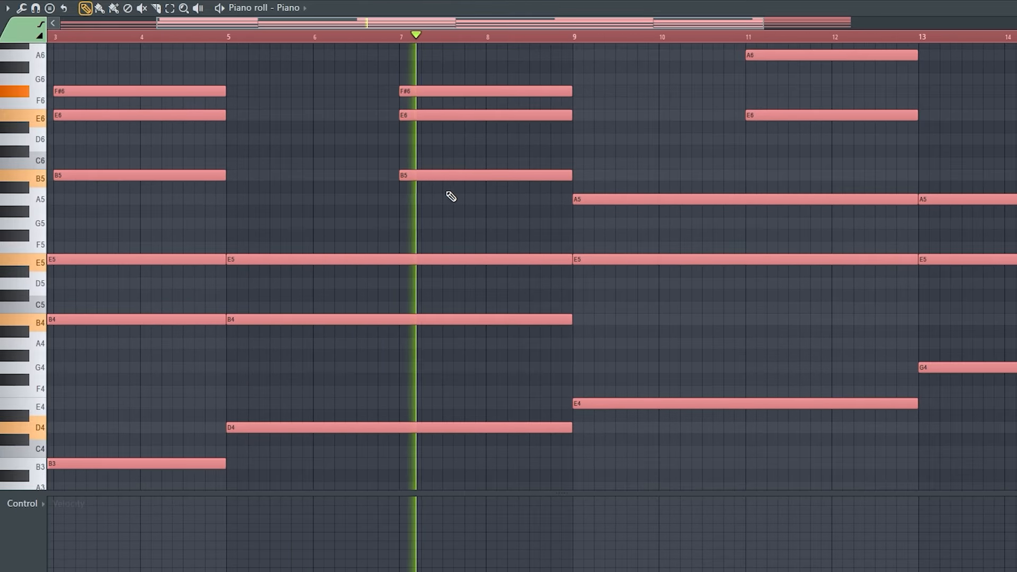
left_click_drag(449, 195, 297, 268)
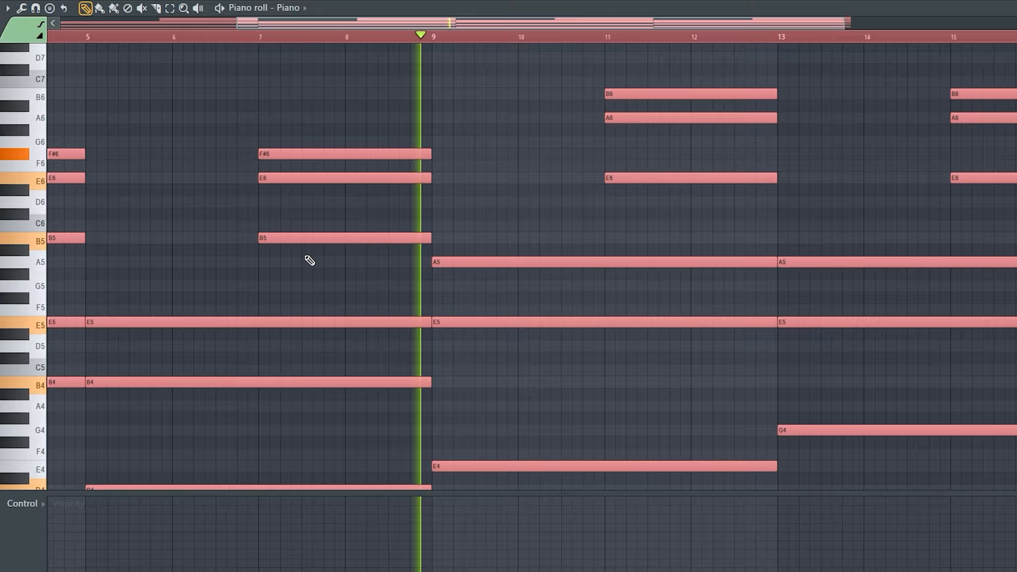
left_click_drag(240, 282, 436, 274)
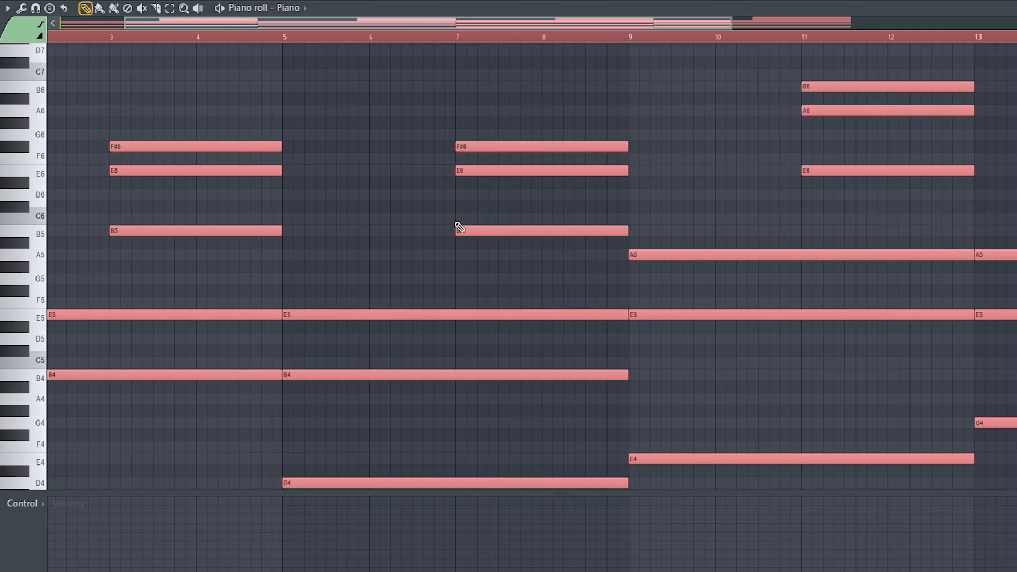
- Review the piano progression's opening bars again, checking both the low and high chord notes
left_click_drag(389, 207, 543, 213)
scroll(451, 207, "down", 3)
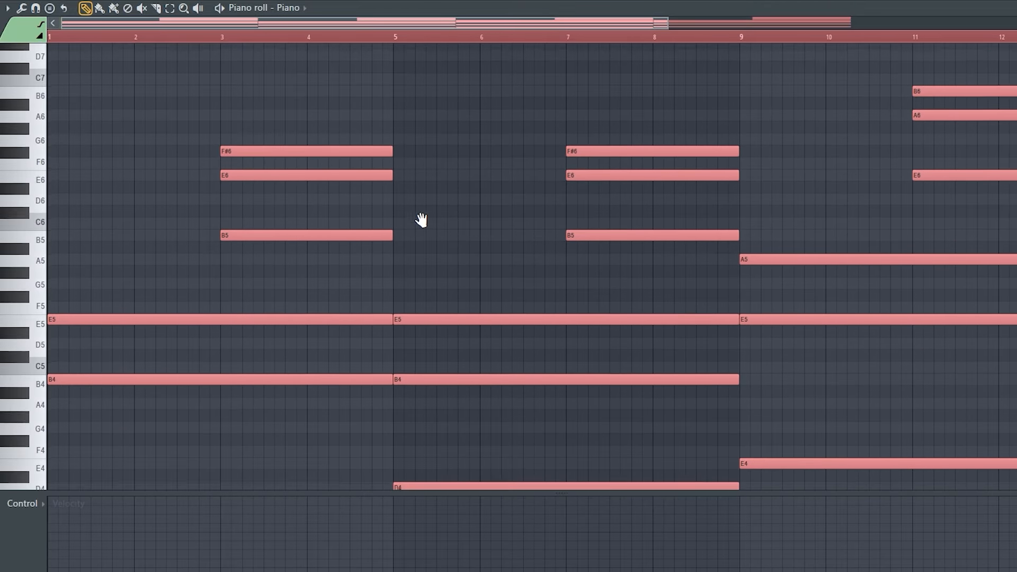
left_click_drag(471, 184, 473, 275)
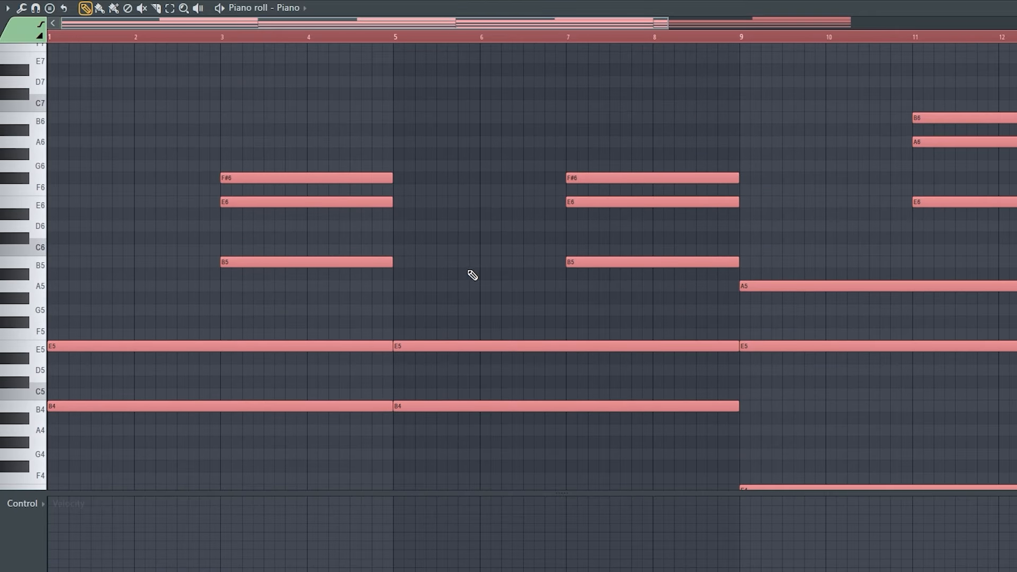
scroll(431, 201, "down", 7)
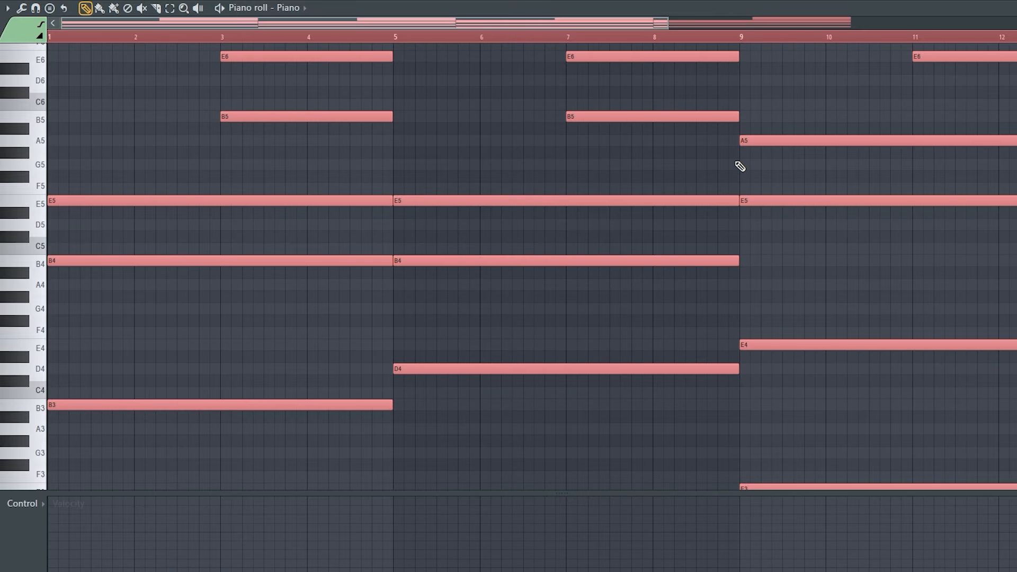
scroll(740, 166, "up", 3)
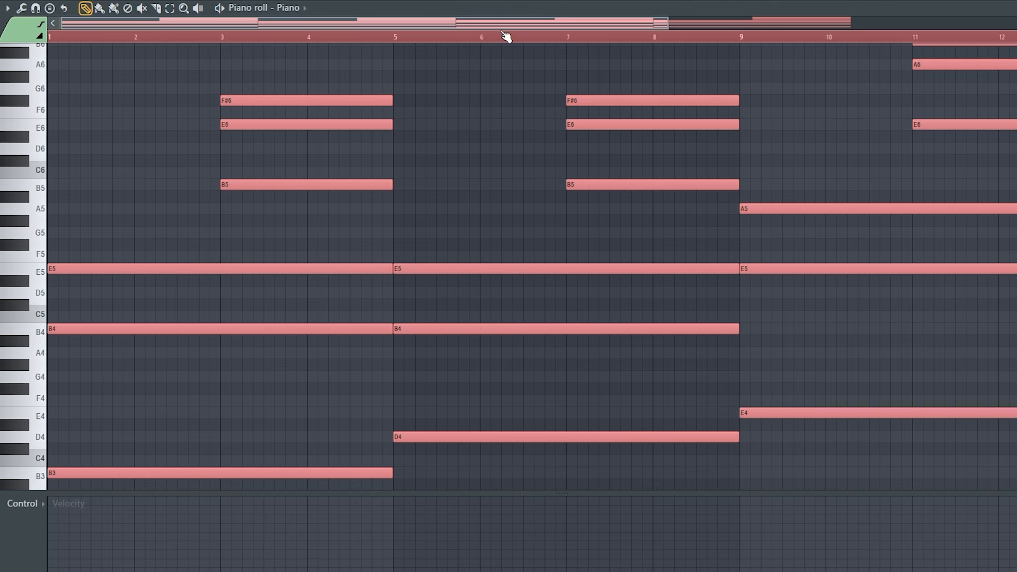
left_click(956, 300)
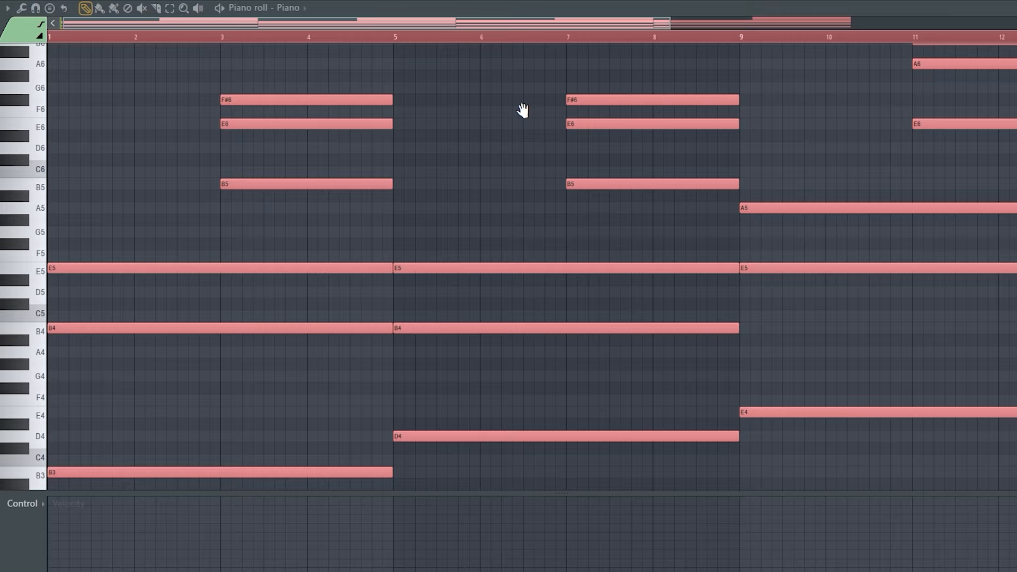
- Play the piano progression from bar 9, following the third and fourth chords across the piano roll
left_click_drag(522, 109, 440, 107)
left_click(458, 38)
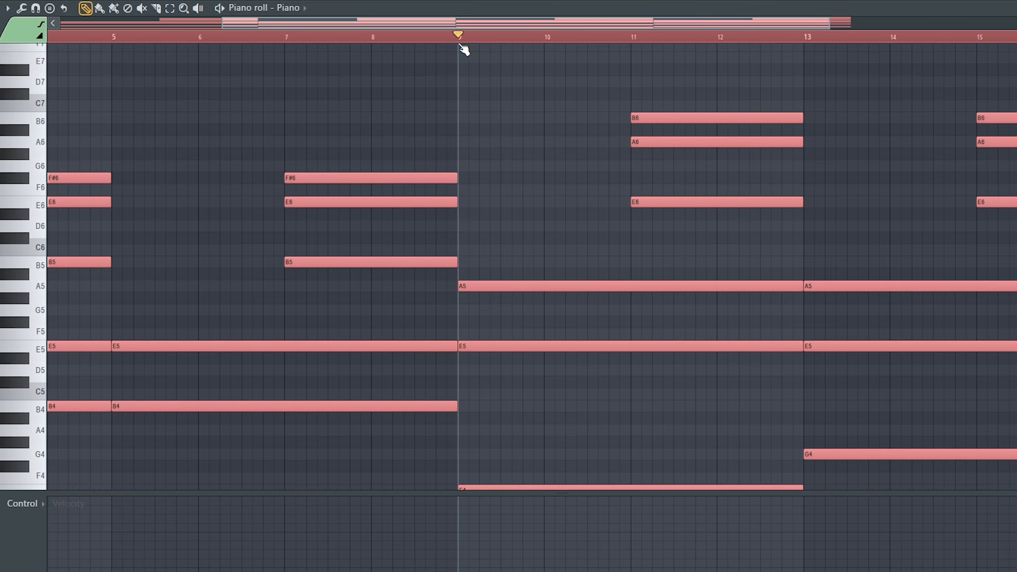
left_click_drag(551, 195, 433, 220)
key("space")
left_click_drag(565, 325, 373, 336)
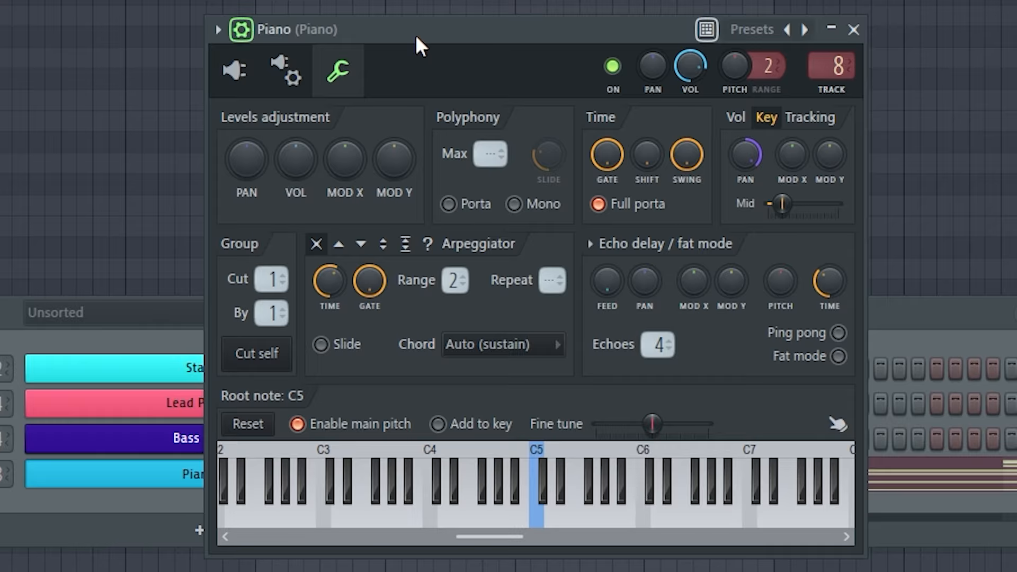
- Set the Piano channel's arpeggiator to the up-down direction and adjust the feed amount of its echo delay
left_click(384, 245)
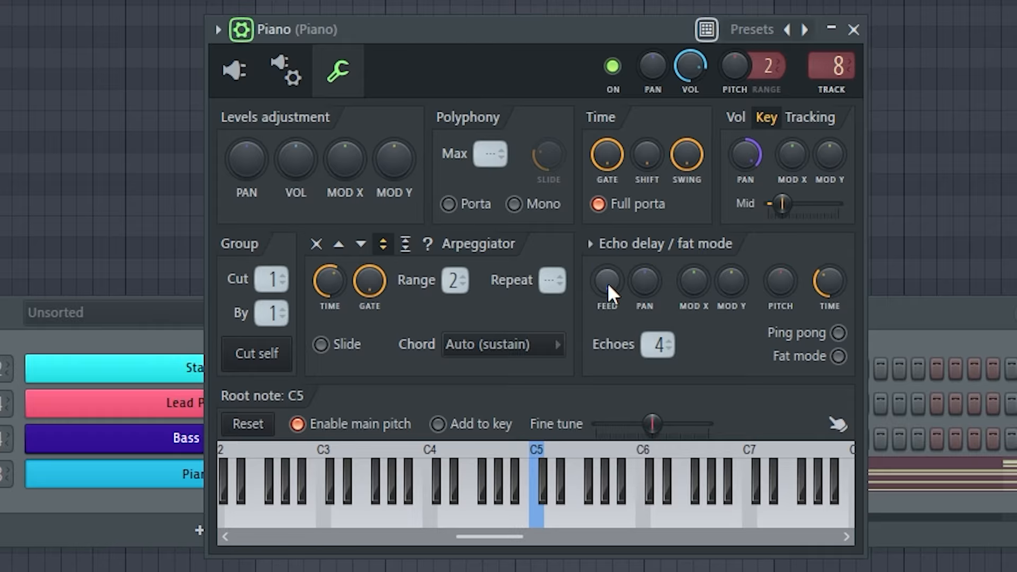
left_click_drag(607, 282, 697, 253)
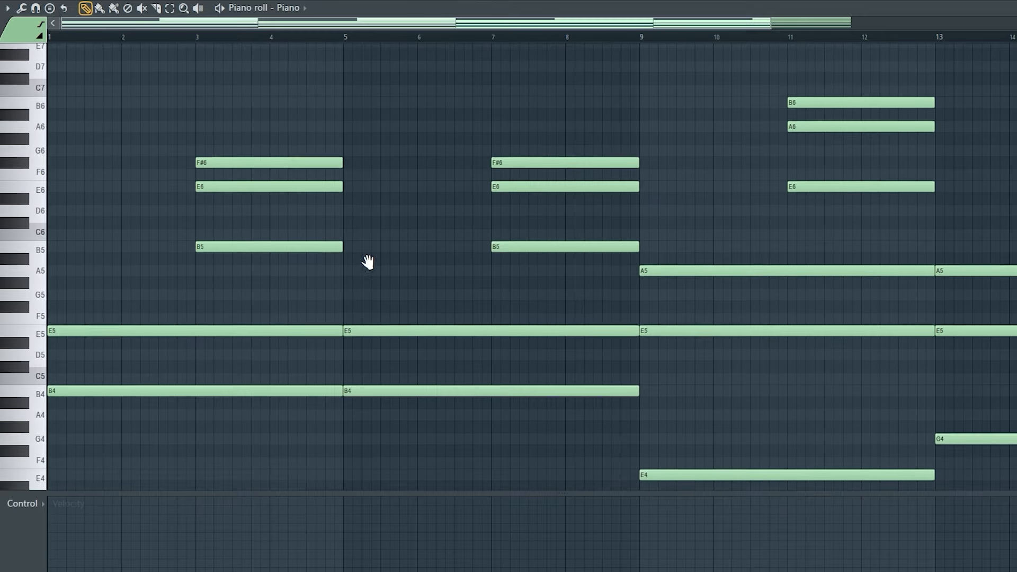
- Play the piano progression from bar 1 through the chord at bar 13, following the playhead
scroll(387, 222, "down", 3)
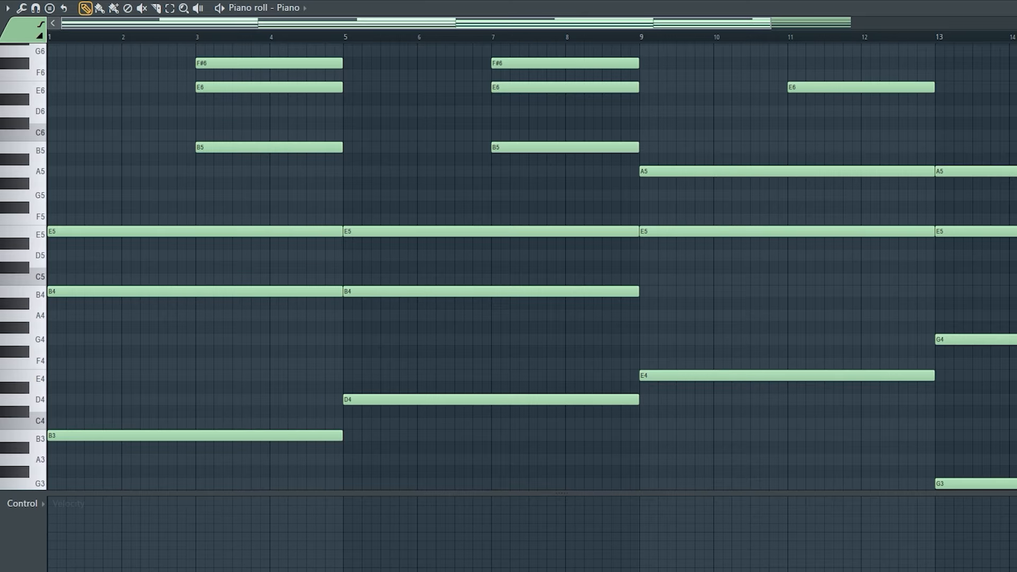
key("space")
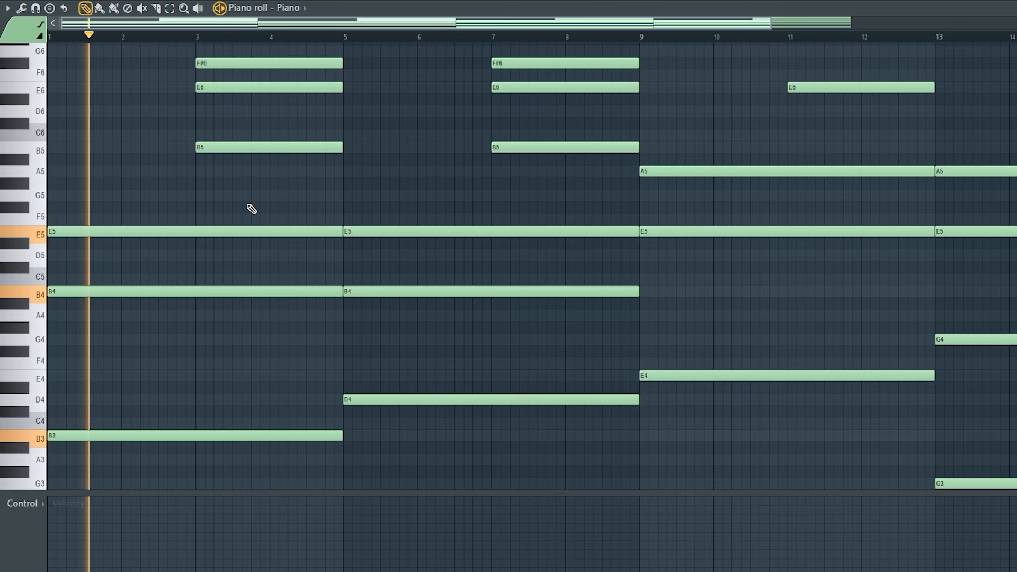
scroll(294, 233, "up", 1)
scroll(297, 239, "up", 2)
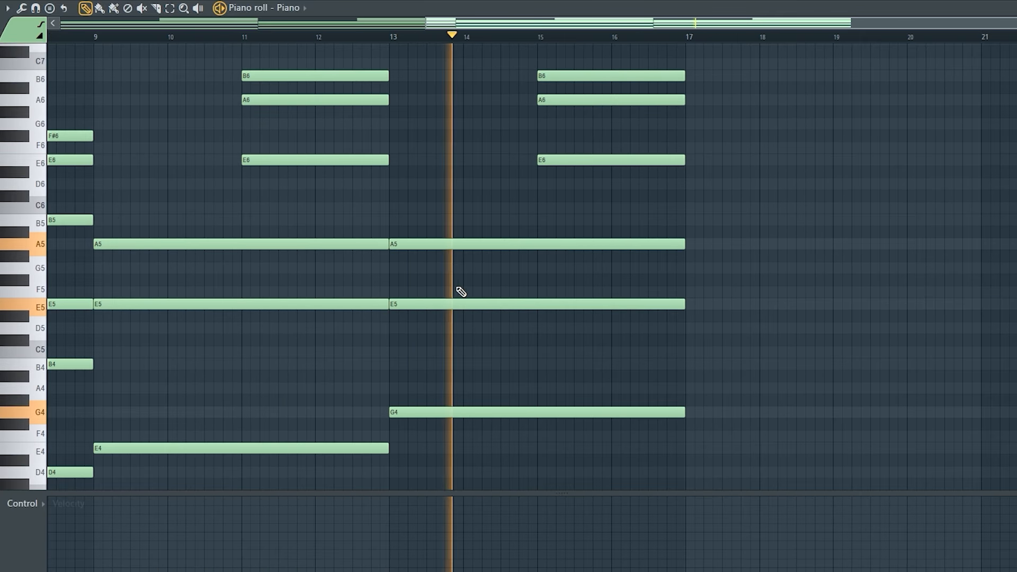
mouse_move(461, 292)
left_mouse_down()
mouse_move(367, 286)
mouse_move(363, 377)
mouse_move(318, 389)
mouse_move(299, 358)
left_mouse_up()
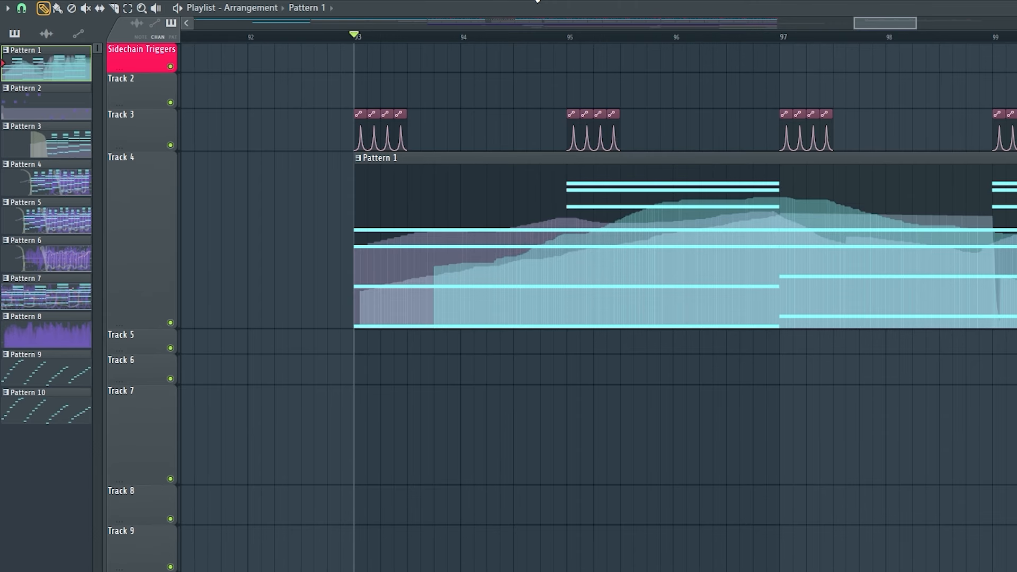
- Check the channel rack and the Piano mixer track's effect chain, then return to the playlist
key("F6")
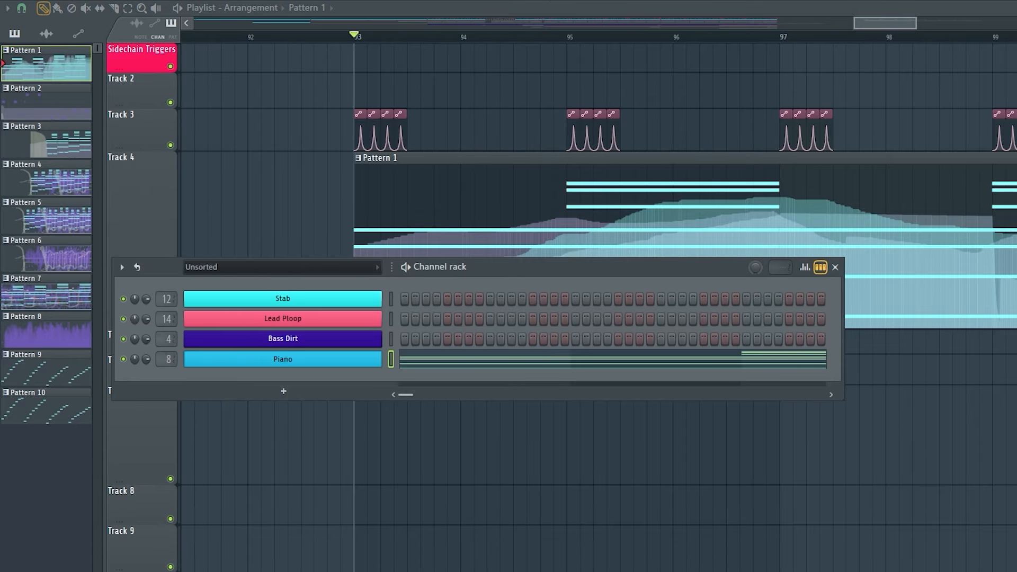
key("F9")
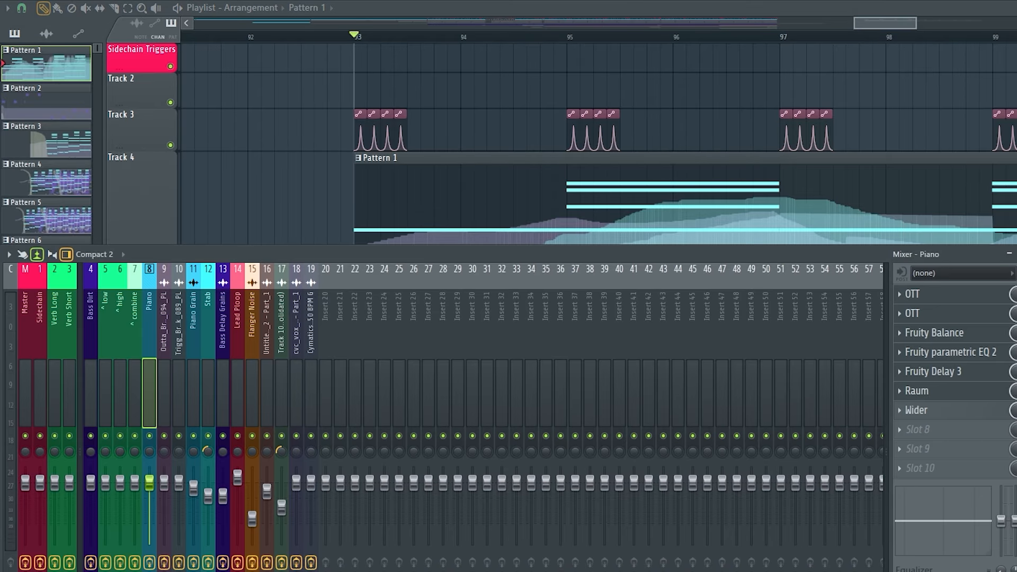
key("F9")
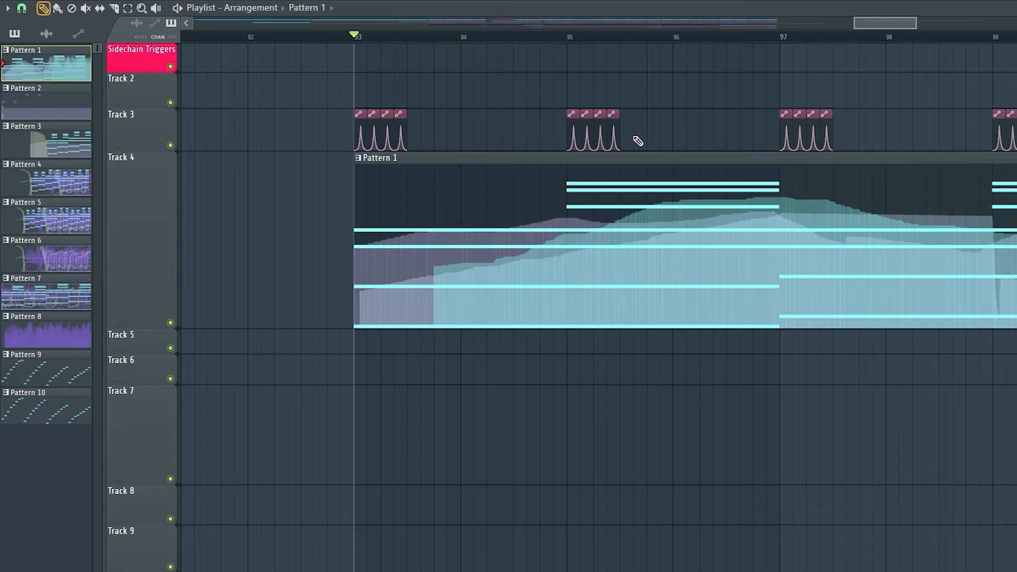
- Examine Pattern 1's piano notes and event curves on Track 4 of the playlist from bar 93 onward
scroll(599, 153, "right", 2)
left_click_drag(567, 106, 545, 95)
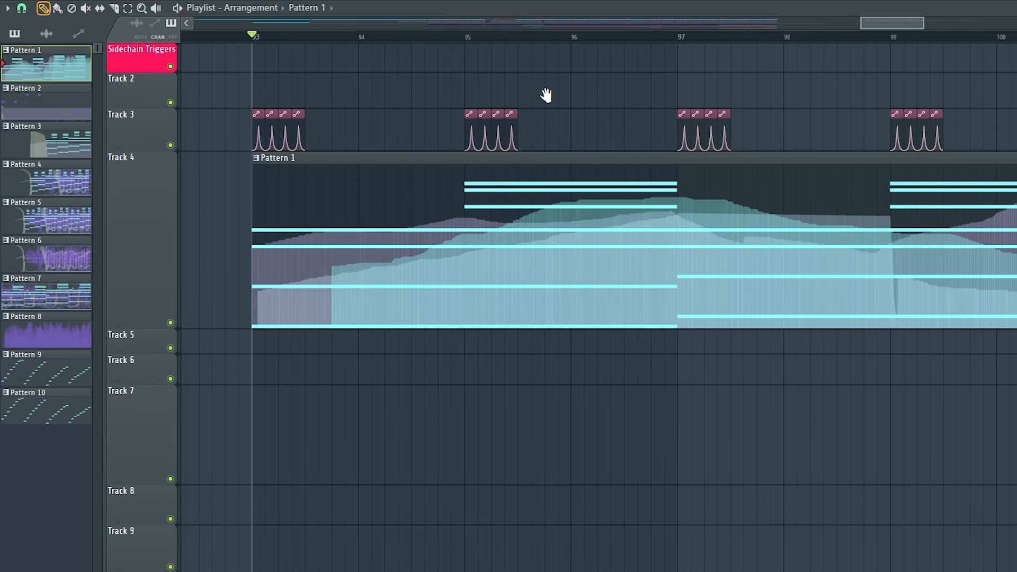
scroll(473, 115, "down", 5)
scroll(683, 162, "up", 2)
left_click_drag(683, 163, 643, 173)
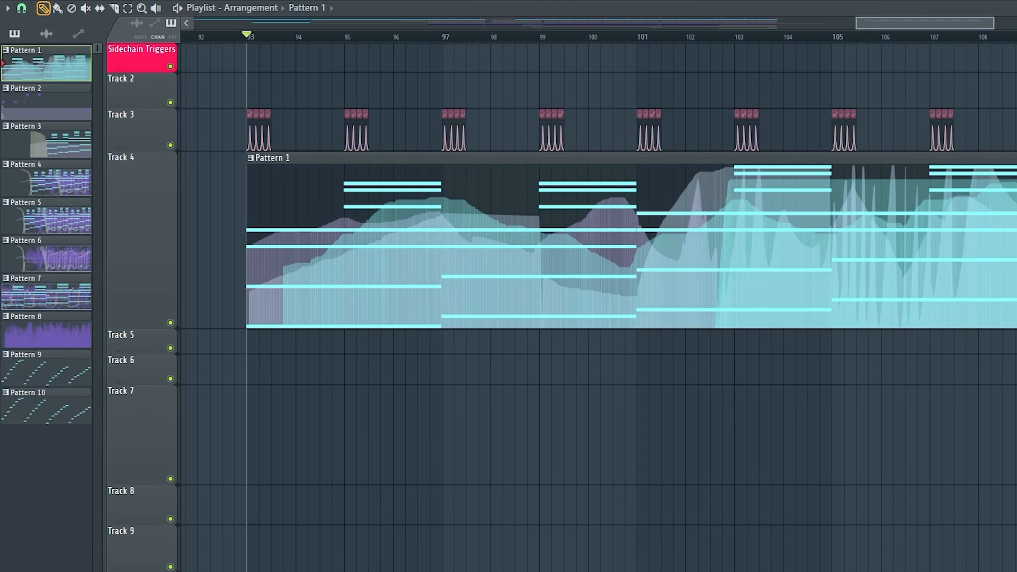
scroll(191, 204, "up", 4)
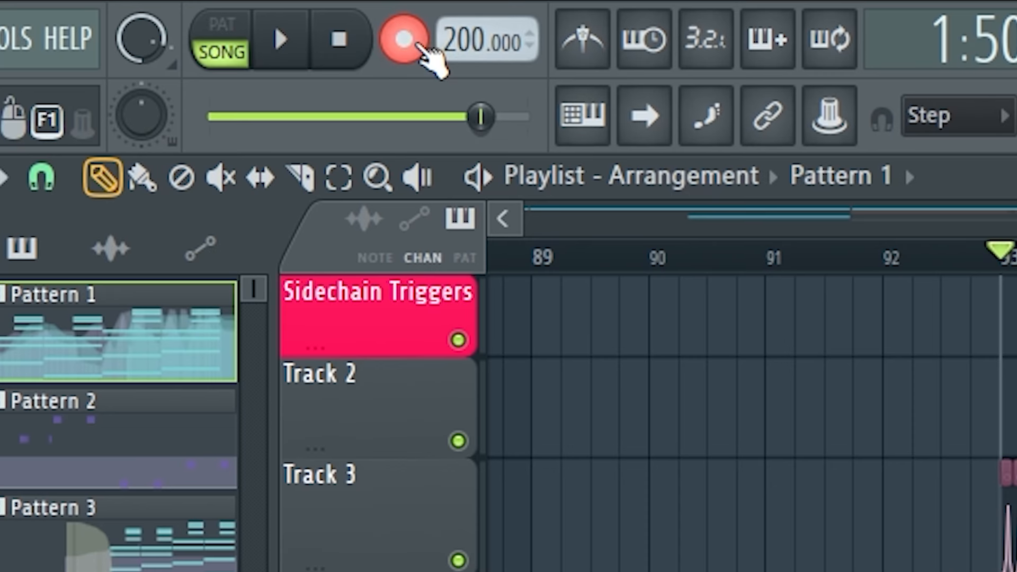
- Try recording a mix level movement on the Piano track's Wider effect, lowering it and returning it to full
left_click(417, 44)
right_click(418, 46)
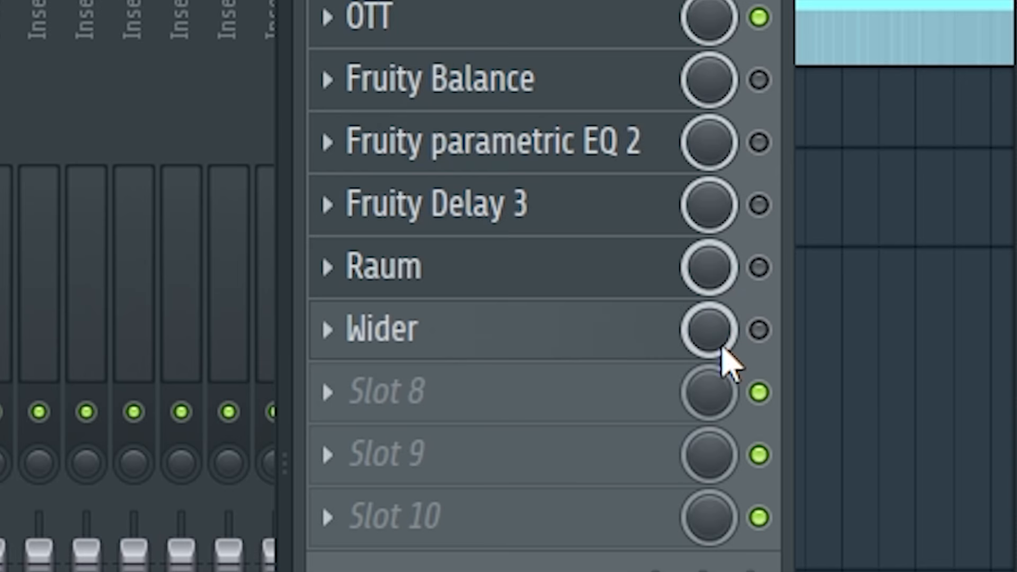
left_click_drag(915, 417, 915, 429)
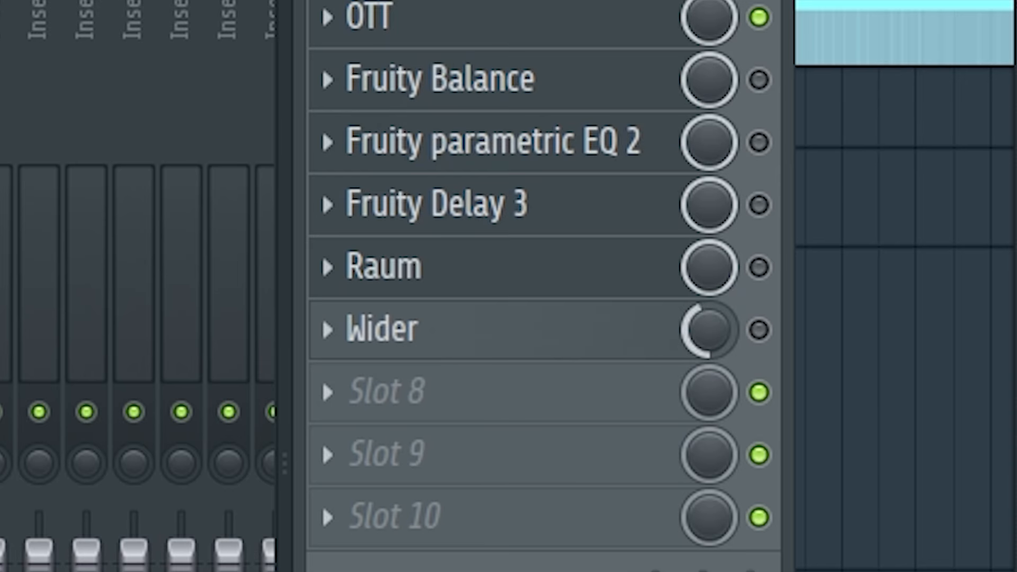
left_click_drag(717, 365, 717, 336)
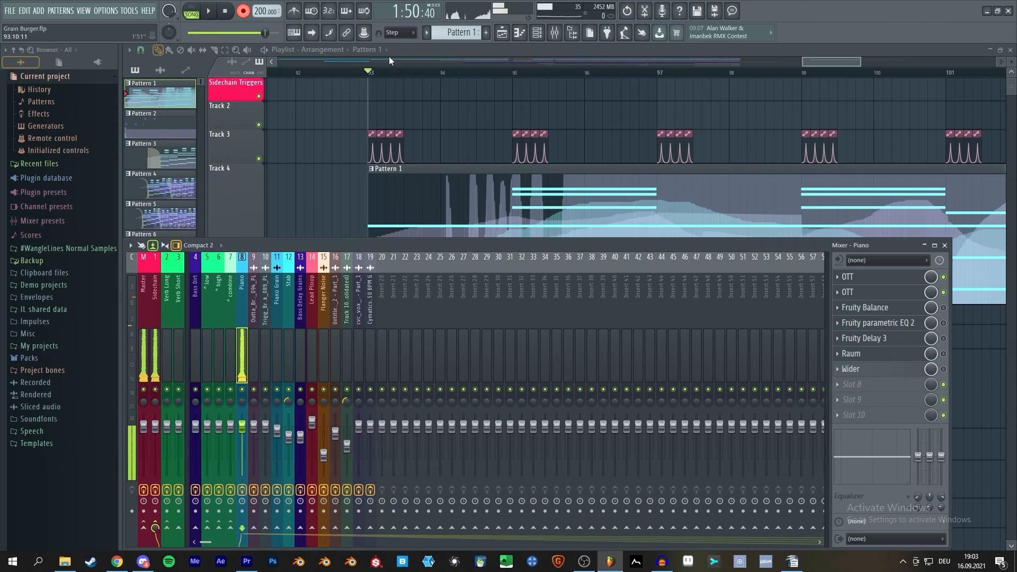
- Enable Fruity Balance on the Piano mixer track, show its settings and play from bar 93 to watch its volume
key("space")
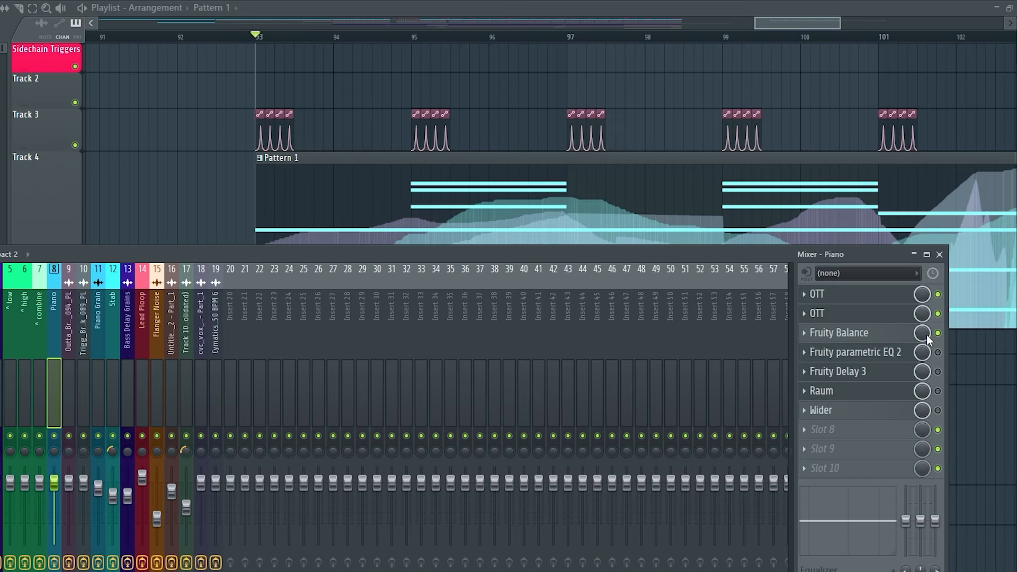
left_click(839, 334)
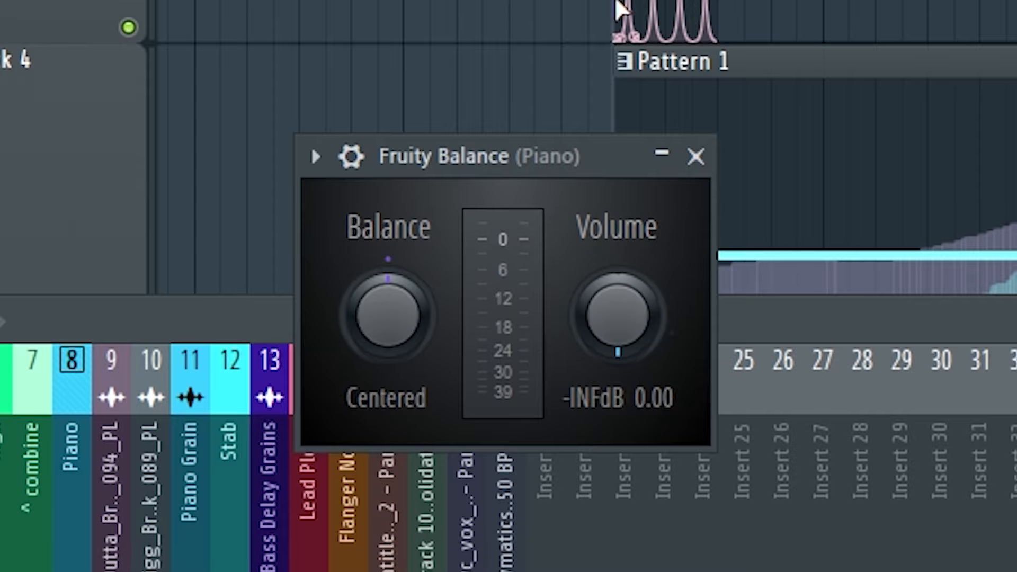
scroll(625, 2, "up", 6)
key("space")
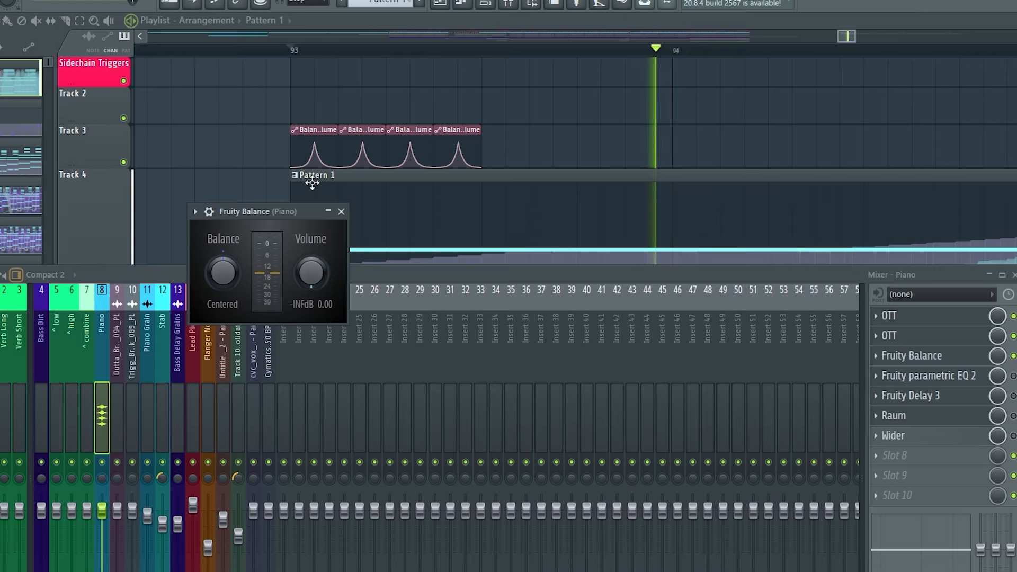
- Follow the Balance volume automation clips on Track 3 during playback from bar 93 to bar 99
scroll(609, 79, "down", 4)
left_click_drag(666, 179, 463, 175)
scroll(431, 180, "up", 4)
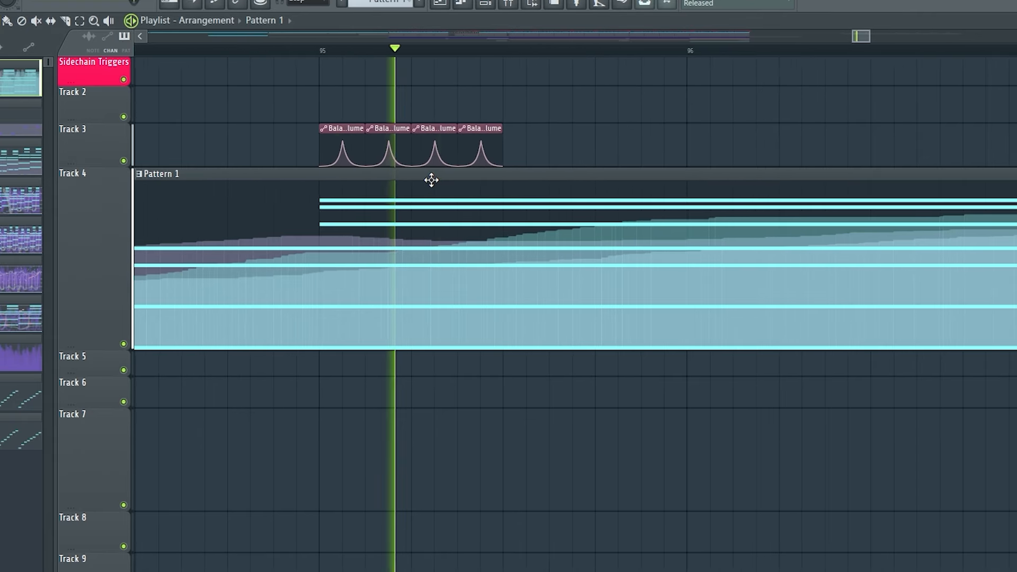
scroll(332, 215, "down", 4)
scroll(469, 198, "up", 5)
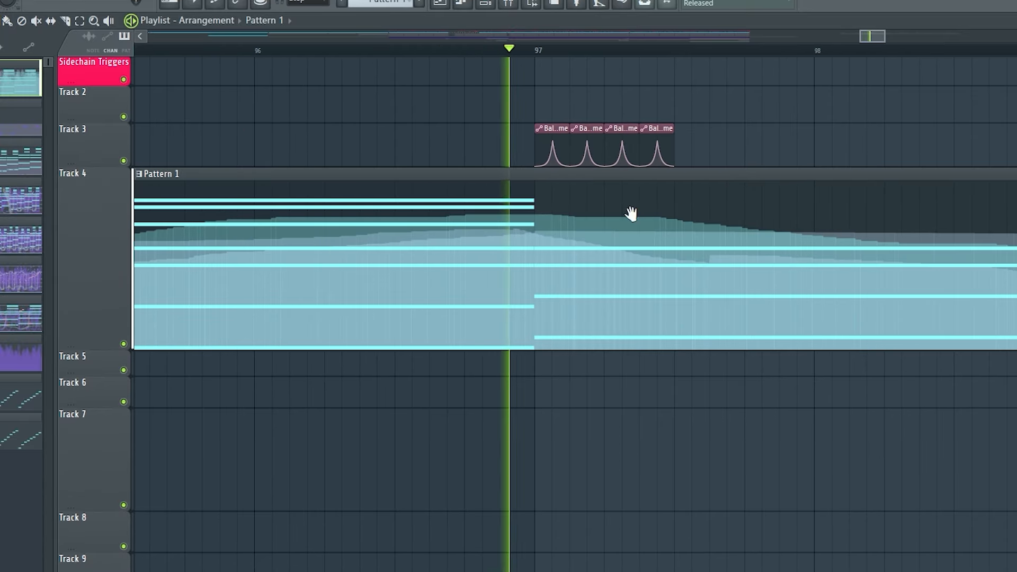
left_click_drag(631, 213, 396, 215)
left_click_drag(468, 249, 165, 250)
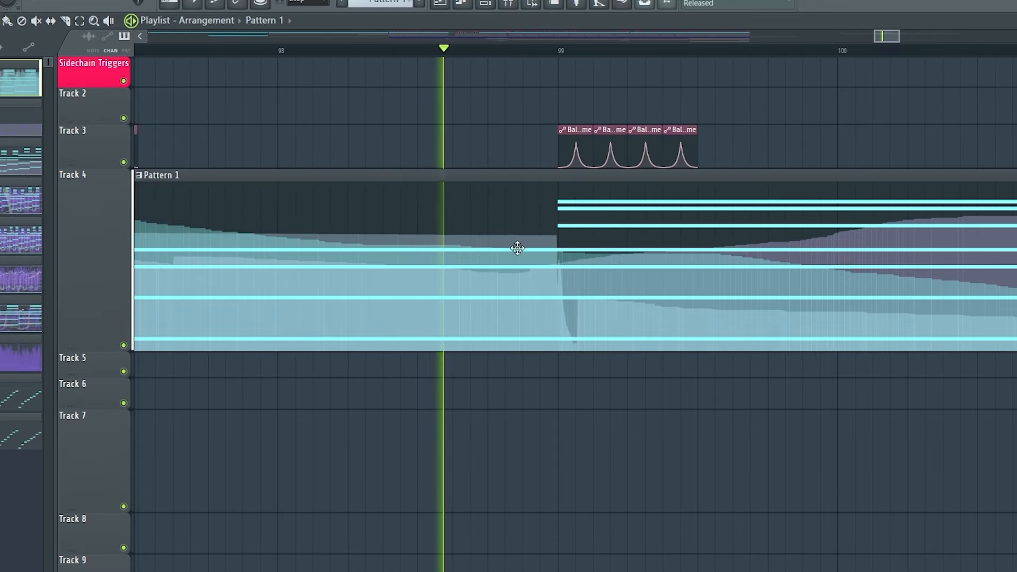
left_click_drag(518, 248, 328, 249)
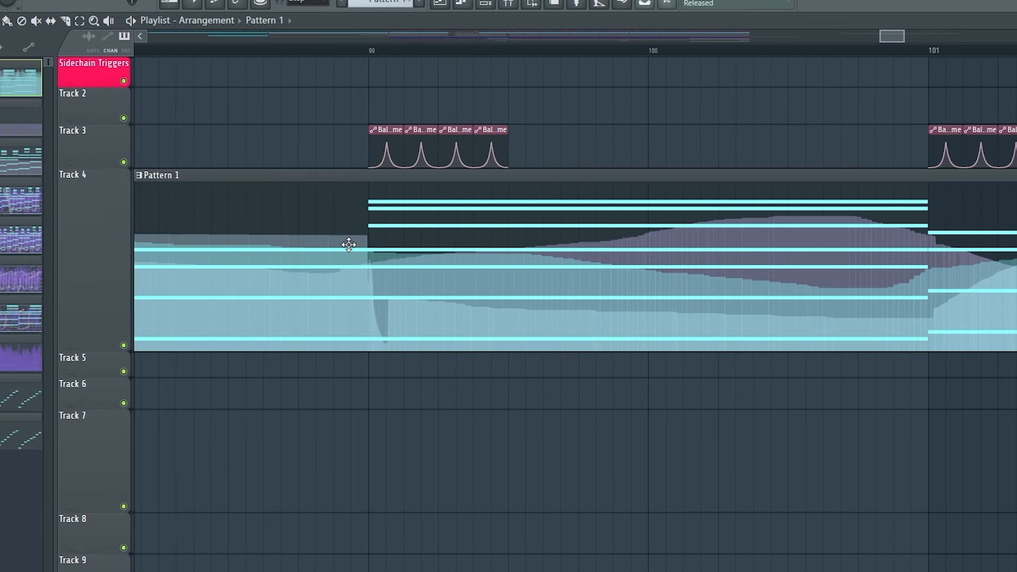
scroll(445, 209, "down", 4)
scroll(153, 143, "up", 4)
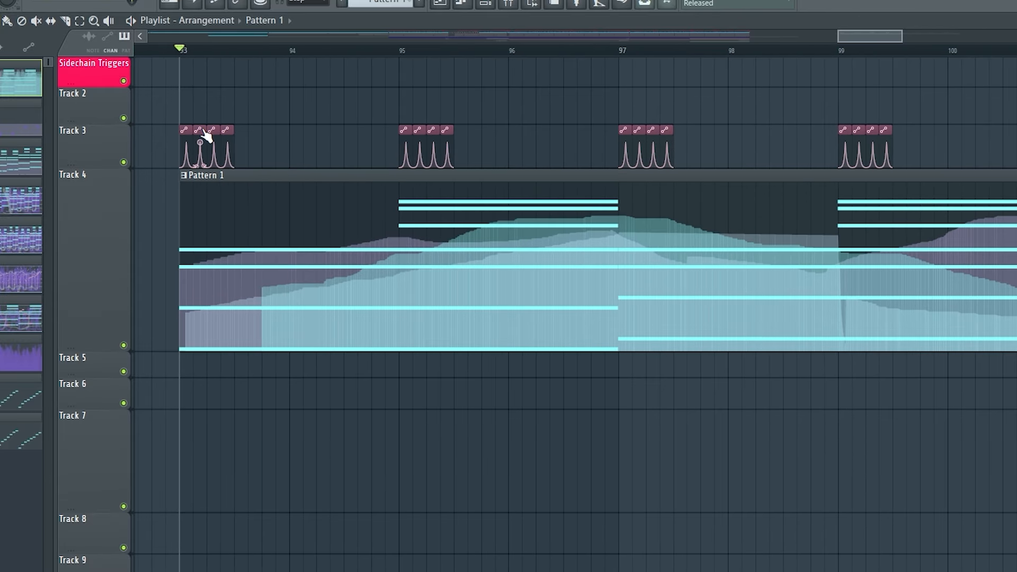
- Increase Track 3's height in the playlist and inspect the volume spikes in its automation clips at bar 93
scroll(206, 127, "up", 6)
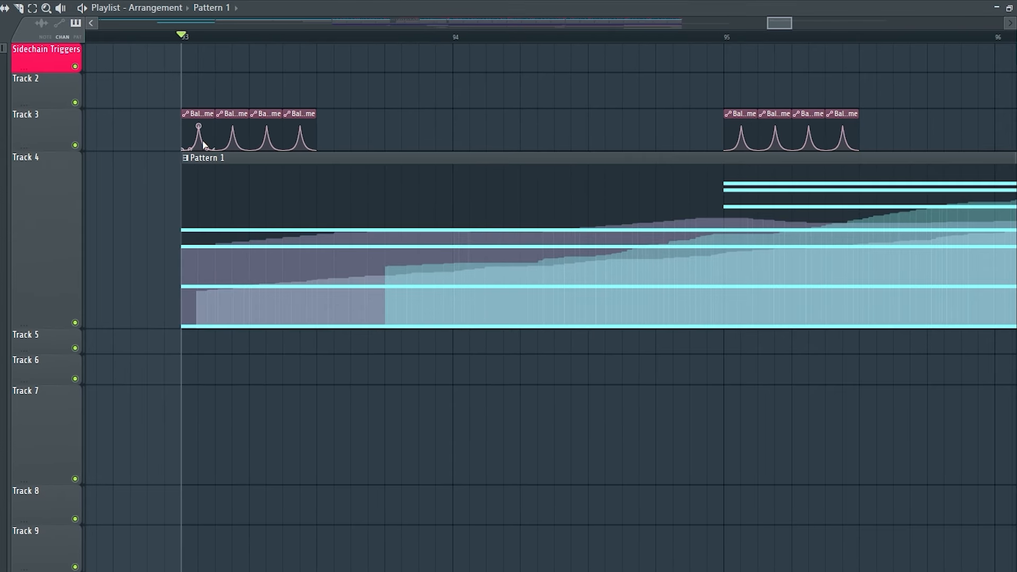
scroll(211, 146, "down", 2)
left_click_drag(39, 151, 42, 279)
scroll(228, 293, "down", 3)
scroll(244, 334, "up", 2)
scroll(270, 330, "down", 2)
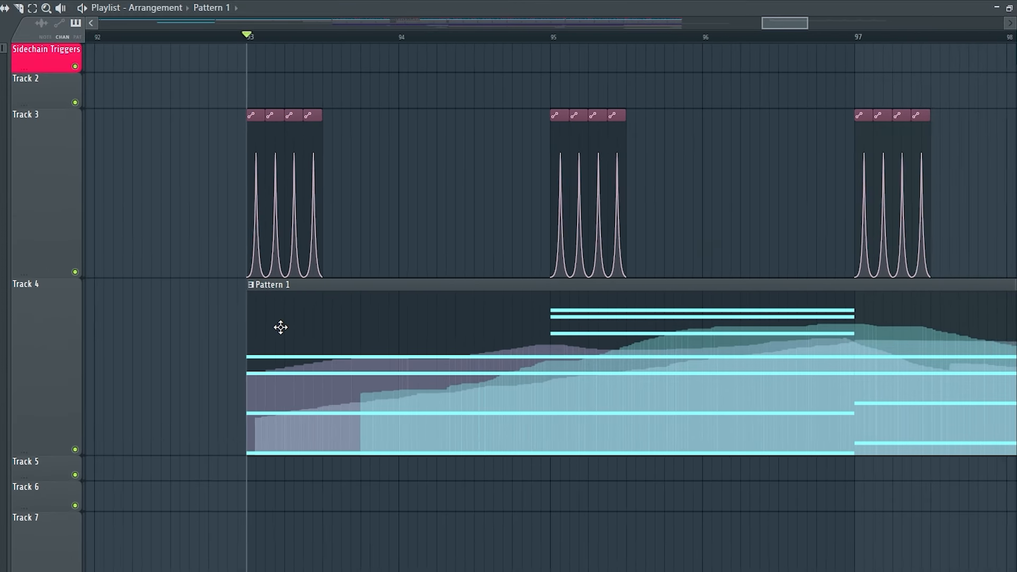
scroll(278, 318, "up", 3)
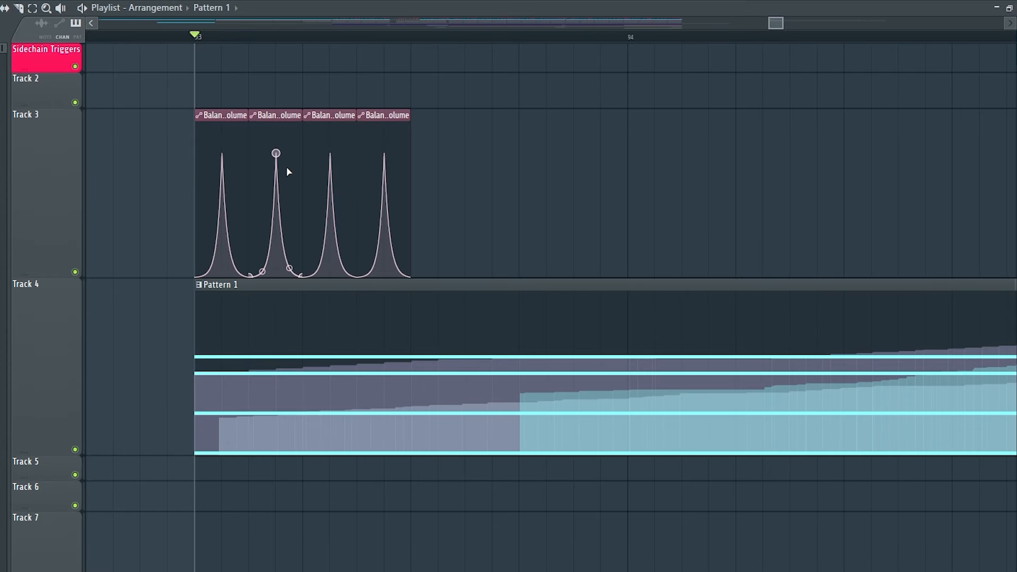
scroll(305, 216, "down", 4)
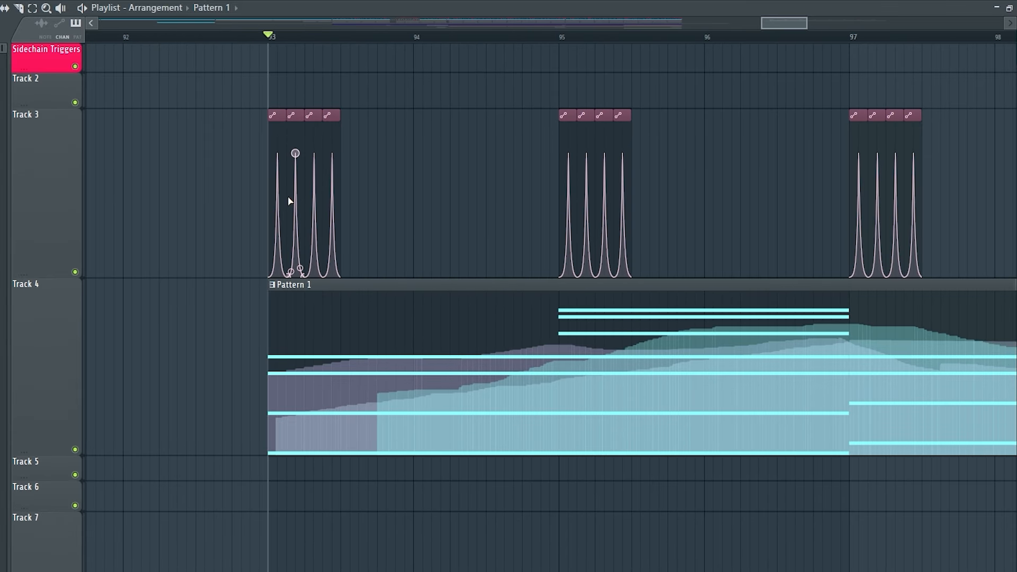
scroll(318, 196, "up", 3)
- Enable Fruity parametric EQ 2 and Fruity Delay 3 on the Piano mixer track and show the delay's settings
key("F9")
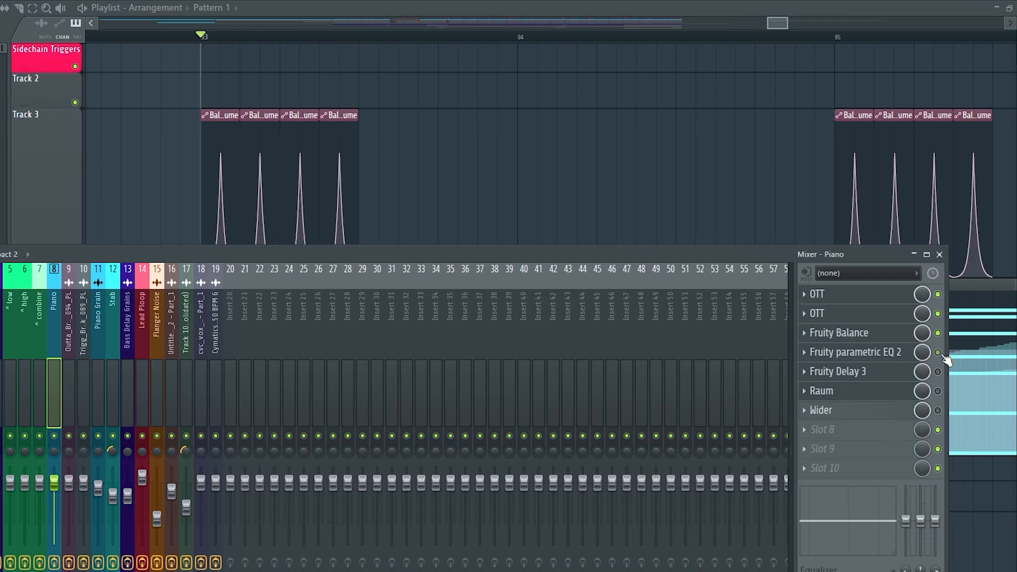
left_click_drag(650, 173, 649, 166)
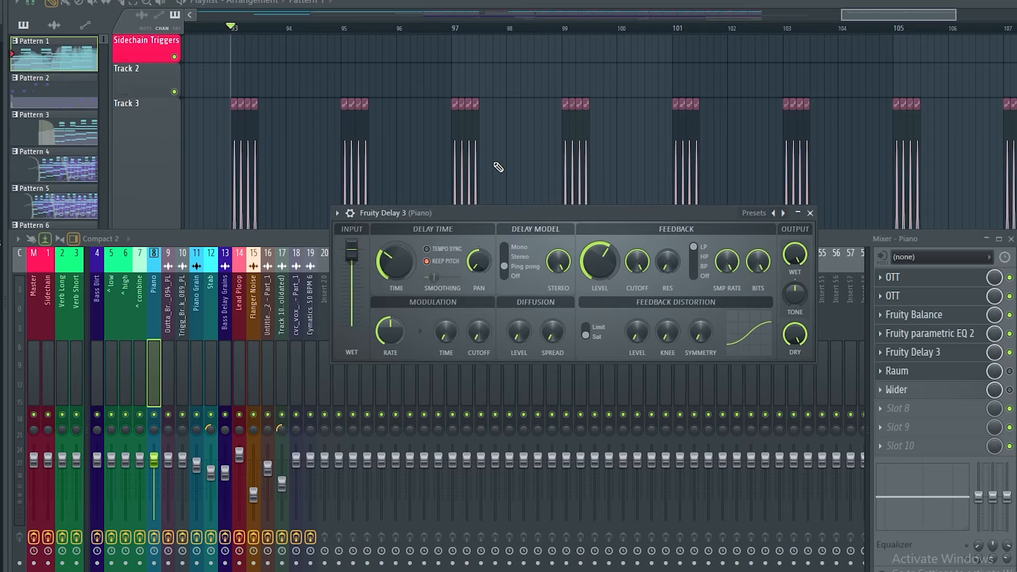
- Play the arrangement from bar 93 with the delay enabled, following the volume clips and Pattern 1 past bar 98
left_click_drag(415, 158, 549, 176)
scroll(373, 210, "up", 3)
scroll(374, 213, "up", 3)
key("space")
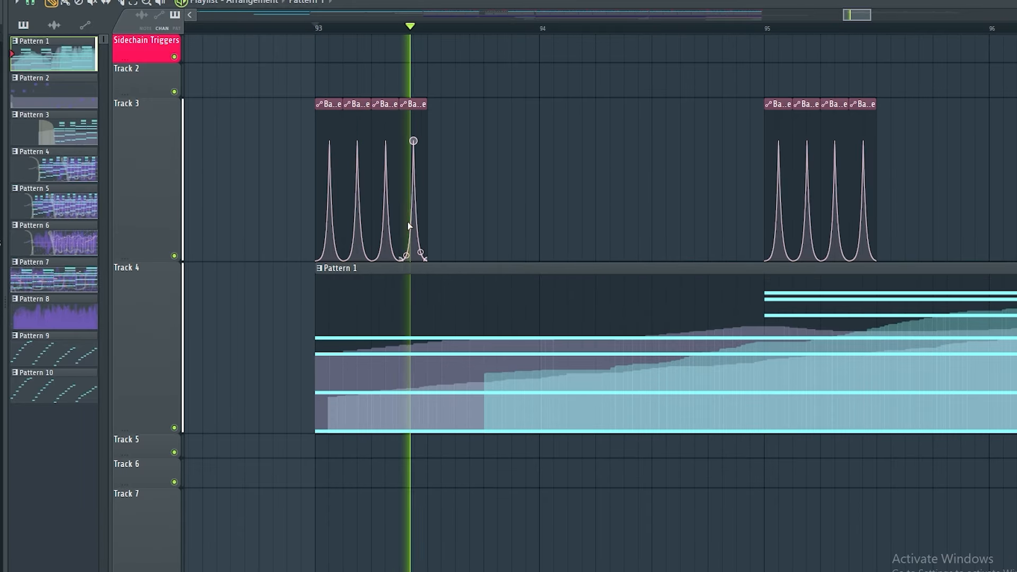
scroll(462, 256, "down", 1)
left_click_drag(463, 255, 245, 267)
left_click_drag(558, 291, 366, 297)
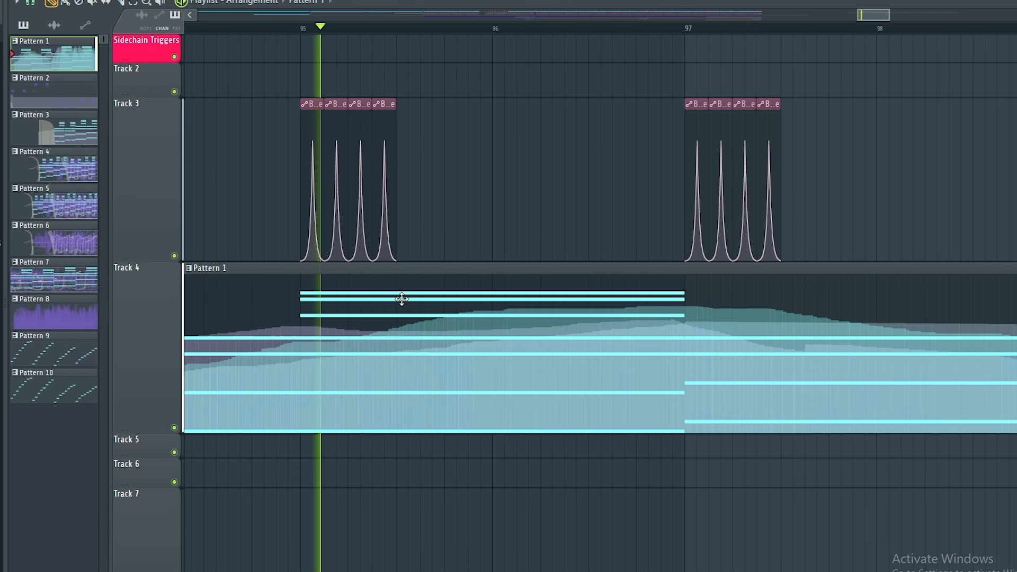
left_click_drag(571, 309, 332, 317)
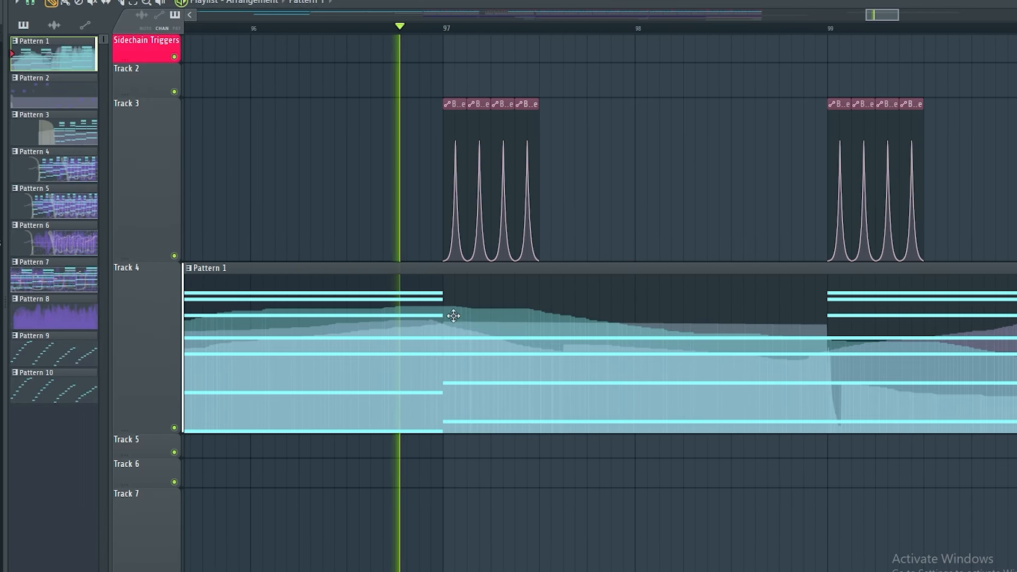
left_click_drag(500, 305, 247, 300)
scroll(247, 300, "down", 2)
scroll(247, 300, "down", 1)
left_click_drag(380, 274, 301, 279)
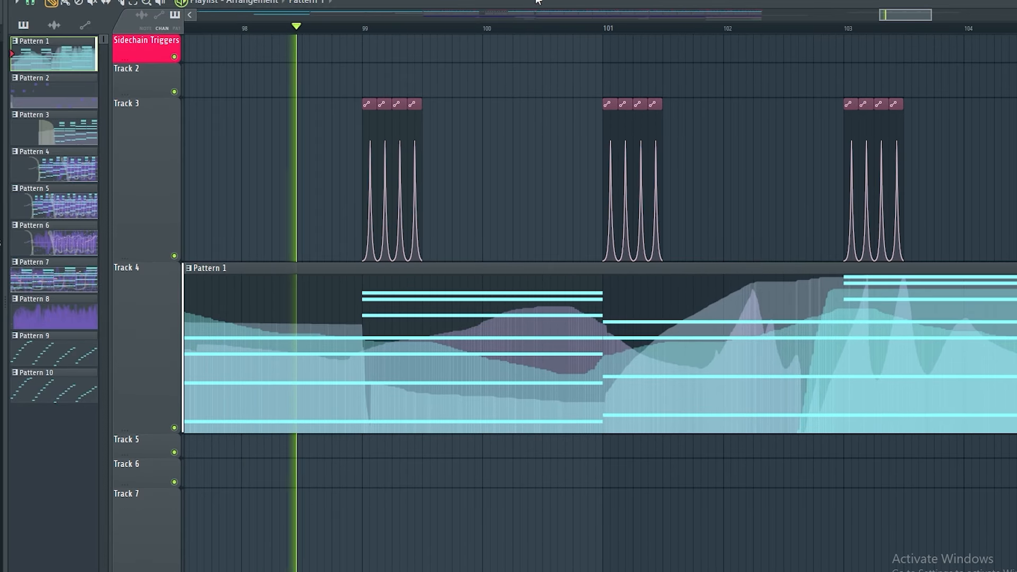
- Enable Raum on the Piano mixer track and show its reverb settings
key("F9")
left_click(883, 353)
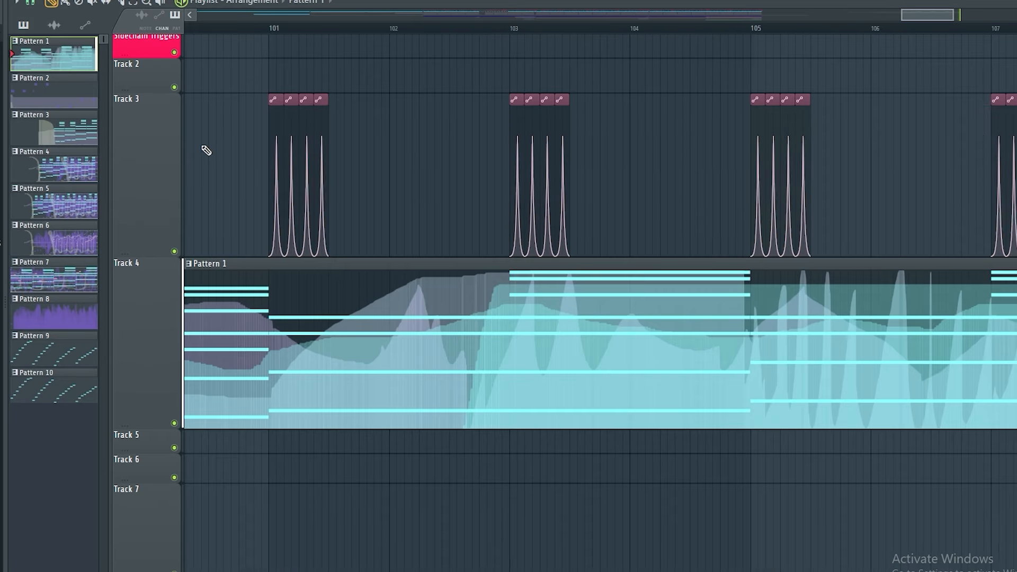
scroll(206, 152, "down", 3)
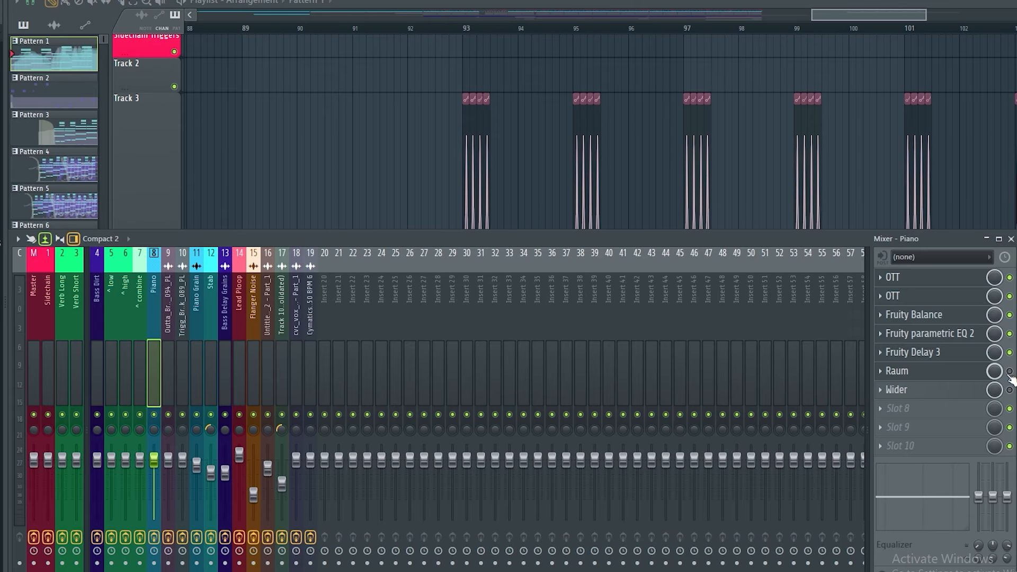
left_click(1009, 371)
left_click(951, 373)
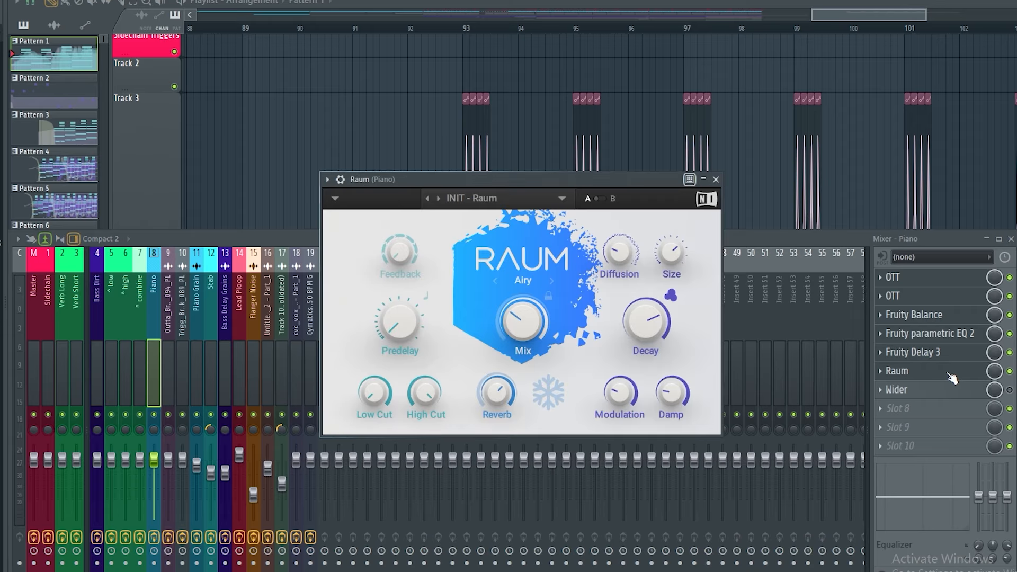
- Enable Wider on the Piano mixer track, show its settings, and close the Raum and Wider windows
left_click(951, 392)
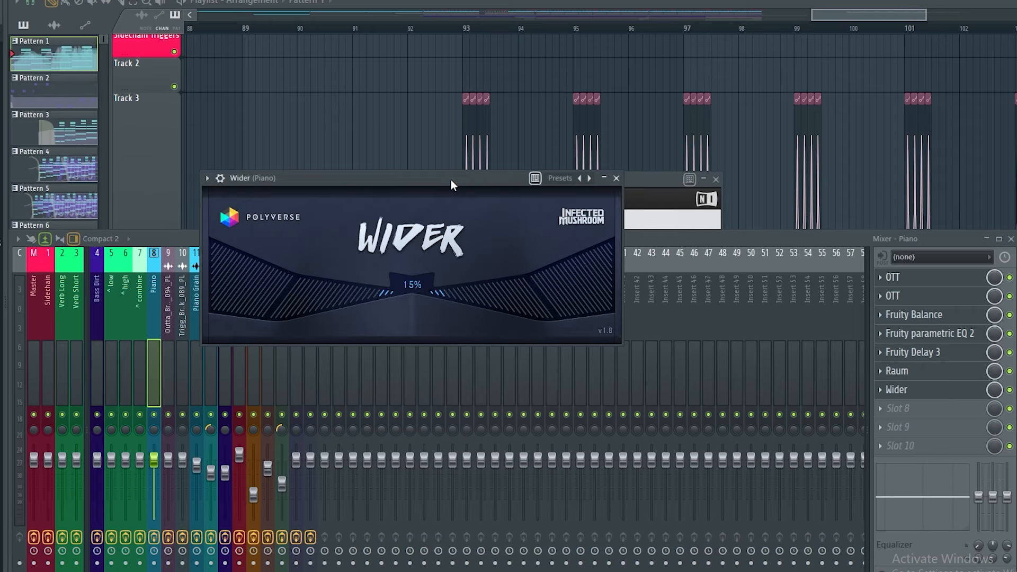
left_click_drag(450, 180, 568, 235)
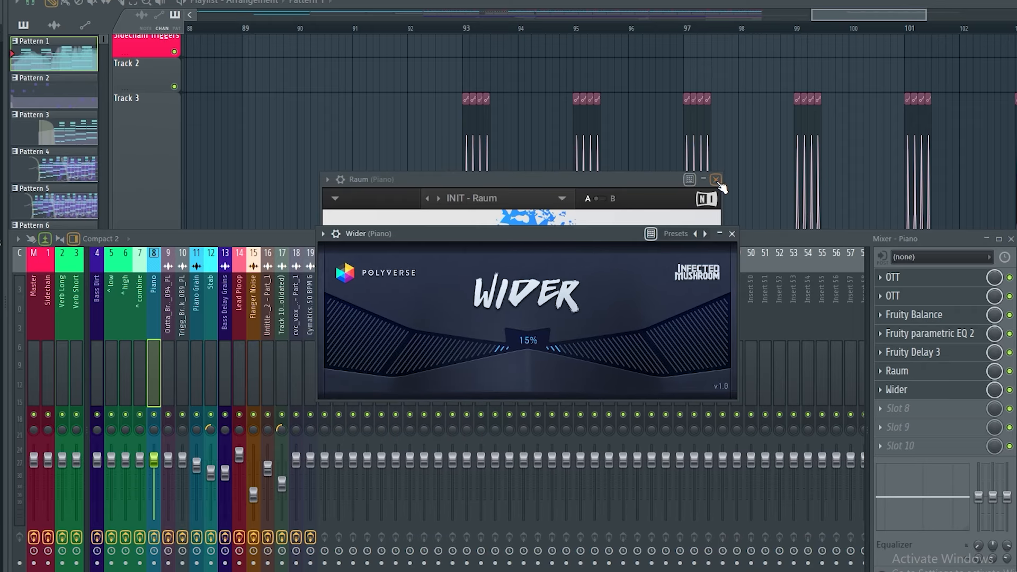
left_click(716, 179)
left_click(732, 233)
left_click(918, 391)
- Play the arrangement from bar 93 with Raum and Wider enabled, following Pattern 1 and the volume clips past bar 95
left_click(461, 30)
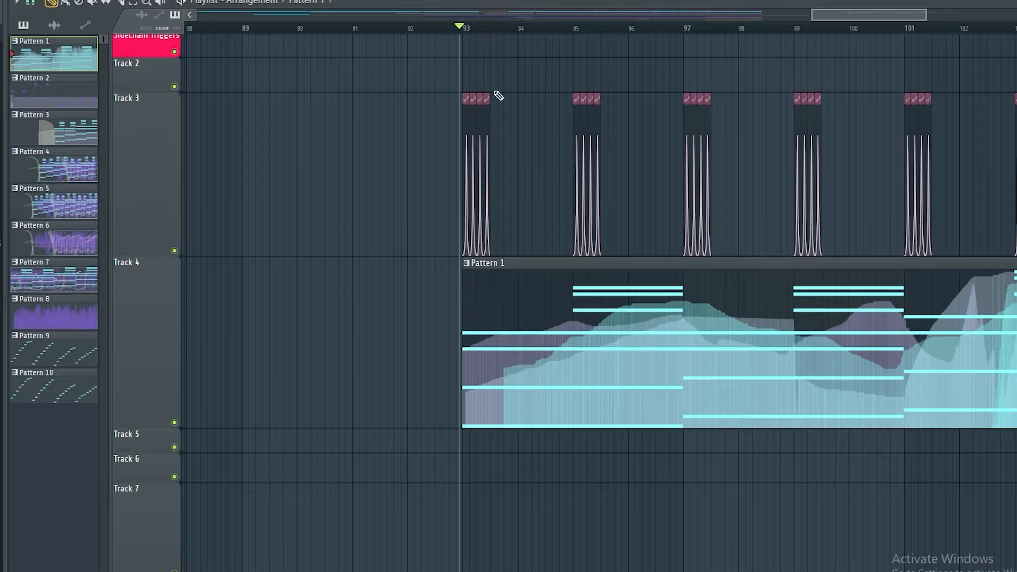
scroll(494, 106, "up", 3)
scroll(411, 268, "down", 4)
key("space")
scroll(408, 269, "up", 3)
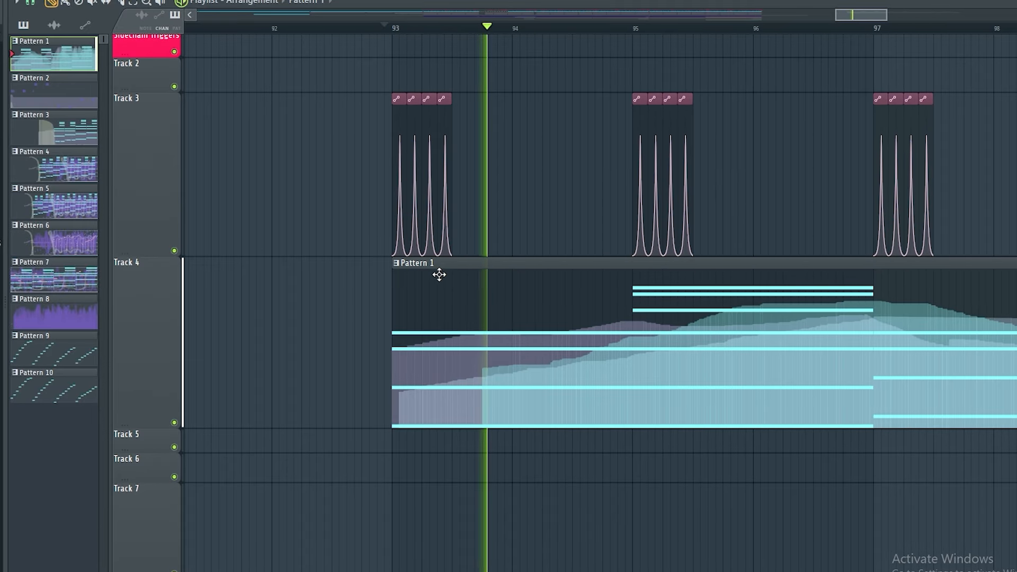
left_click_drag(486, 292, 311, 300)
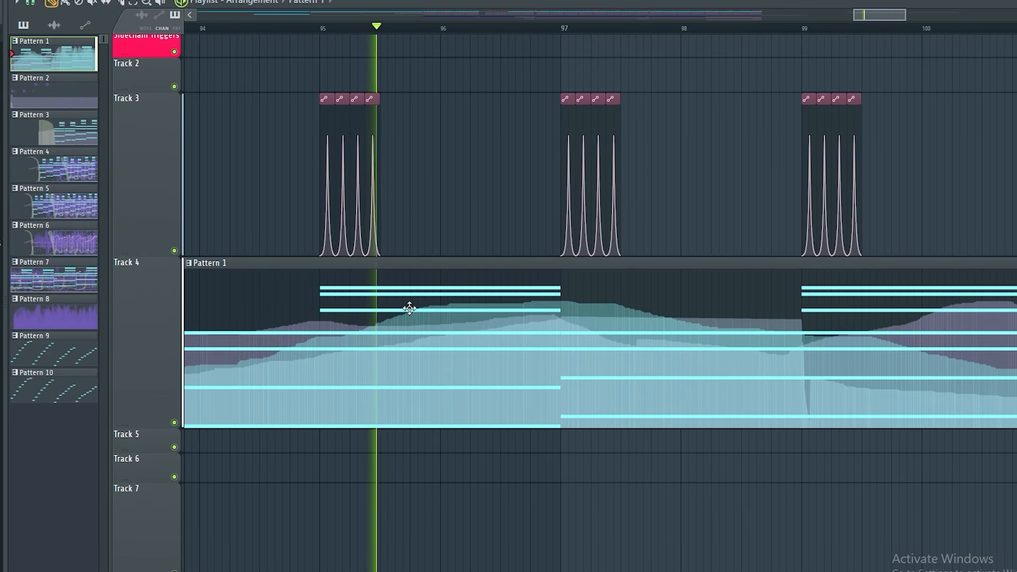
- Zoom out to the whole arrangement and play the Piano Grain audio on Track 3 from bar 1
scroll(432, 314, "down", 5)
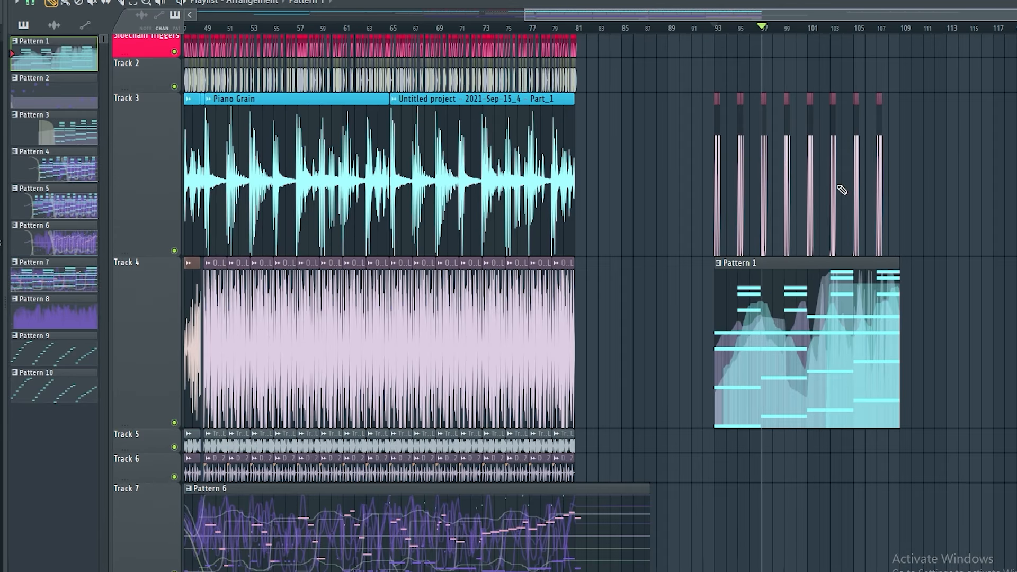
scroll(835, 243, "down", 2)
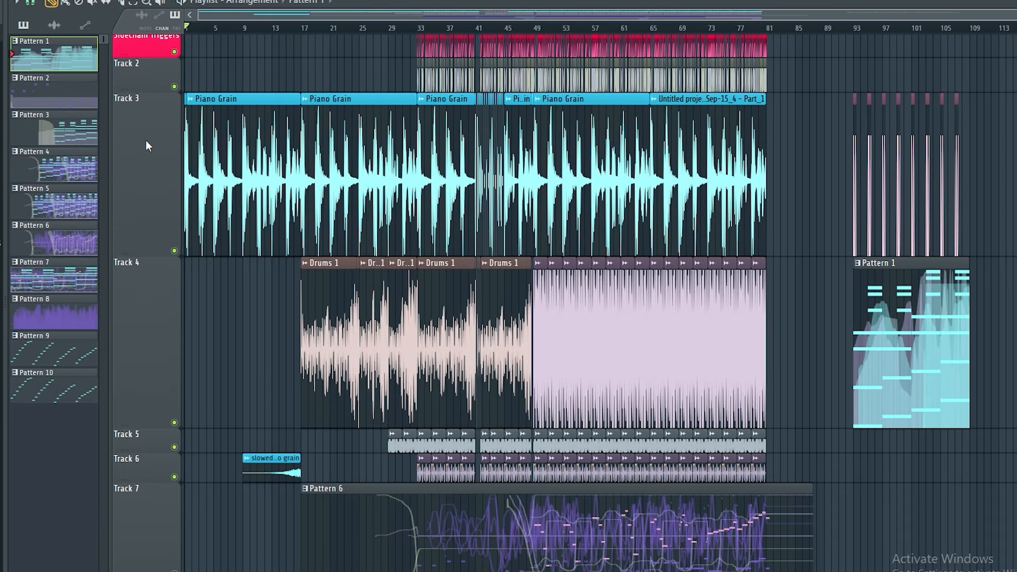
scroll(147, 142, "up", 7)
key("space")
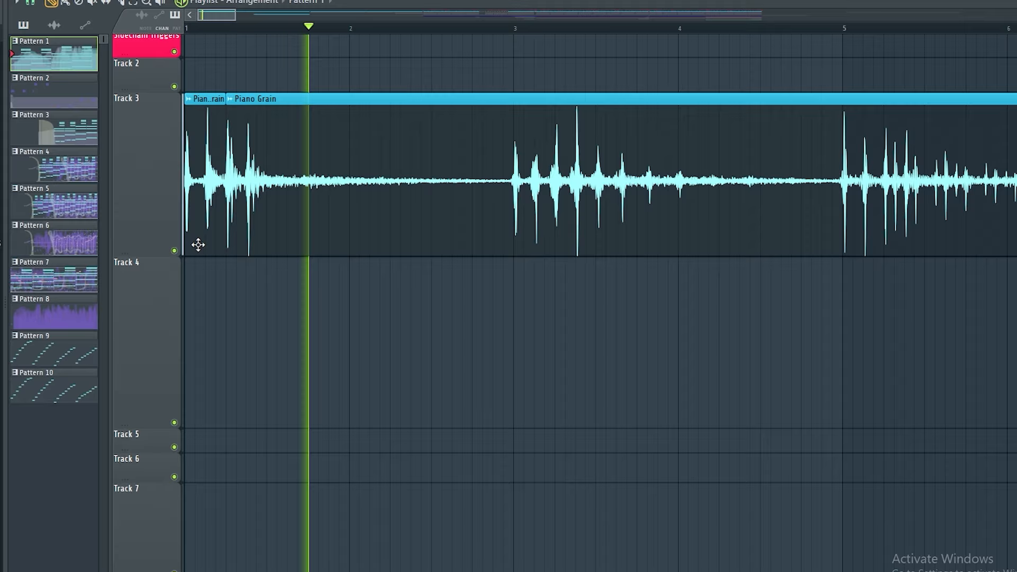
- Open the Piano Grain clip's channel settings and its mixer track, and inspect the OTT effect there
scroll(233, 217, "down", 3)
double_click(345, 144)
key("F9")
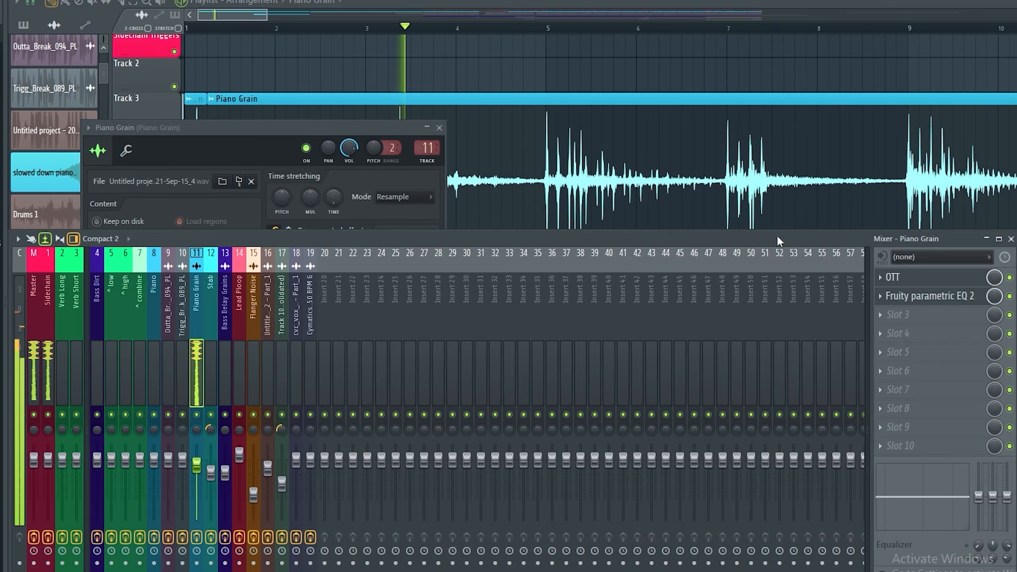
left_click(945, 278)
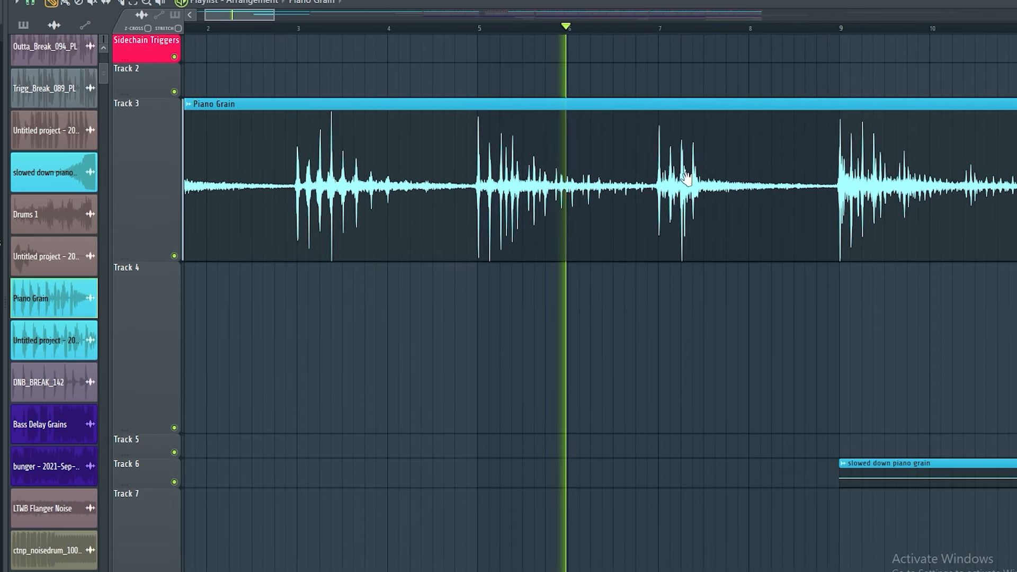
- Follow the Piano Grain clip and Track 6's slowed down piano grain clip during playback up to the drums at bar 17
scroll(560, 209, "up", 4)
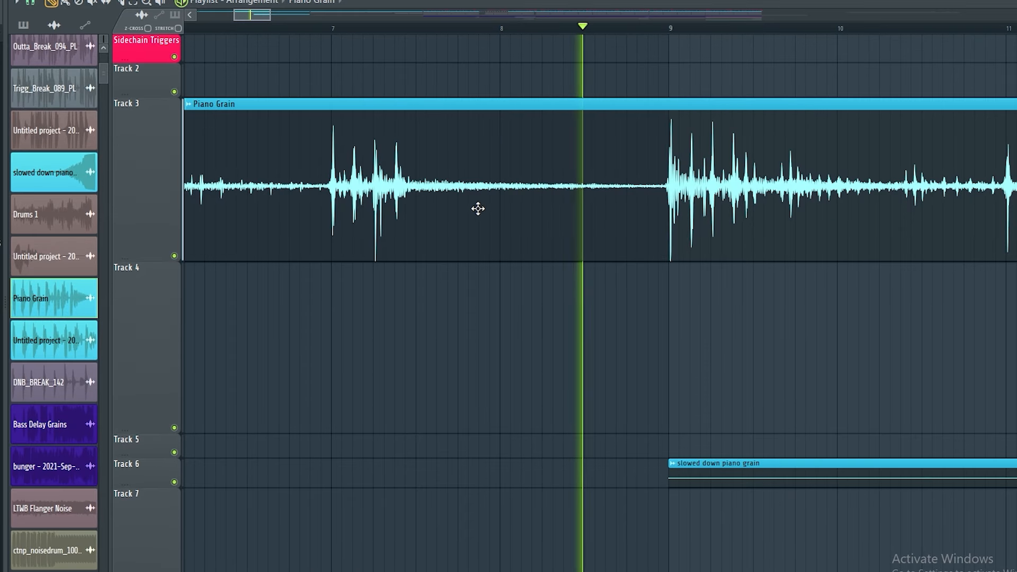
scroll(452, 216, "down", 4)
scroll(461, 234, "down", 5)
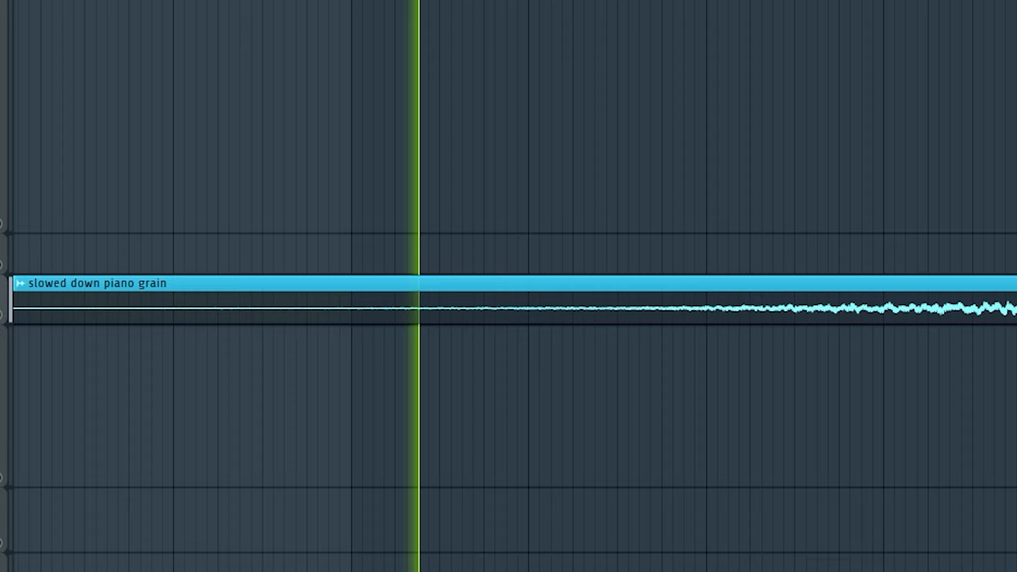
left_click_drag(757, 167, 554, 198)
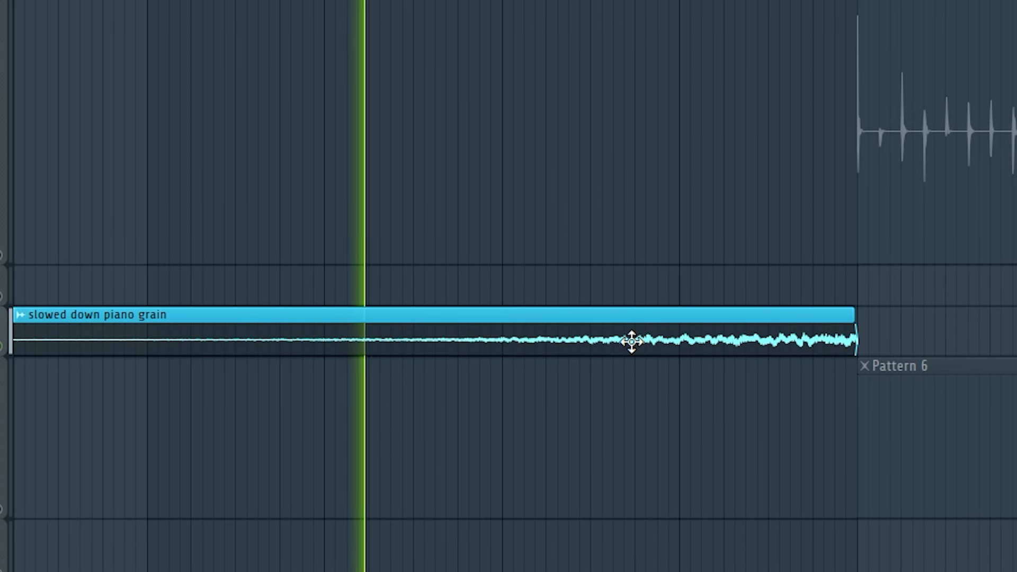
left_click_drag(753, 108, 702, 84)
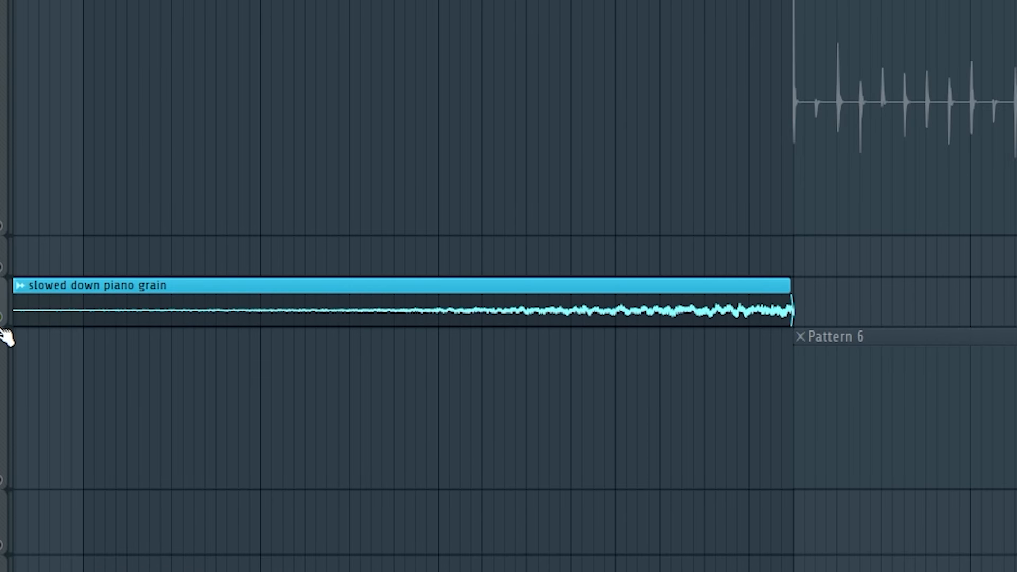
scroll(205, 281, "down", 5)
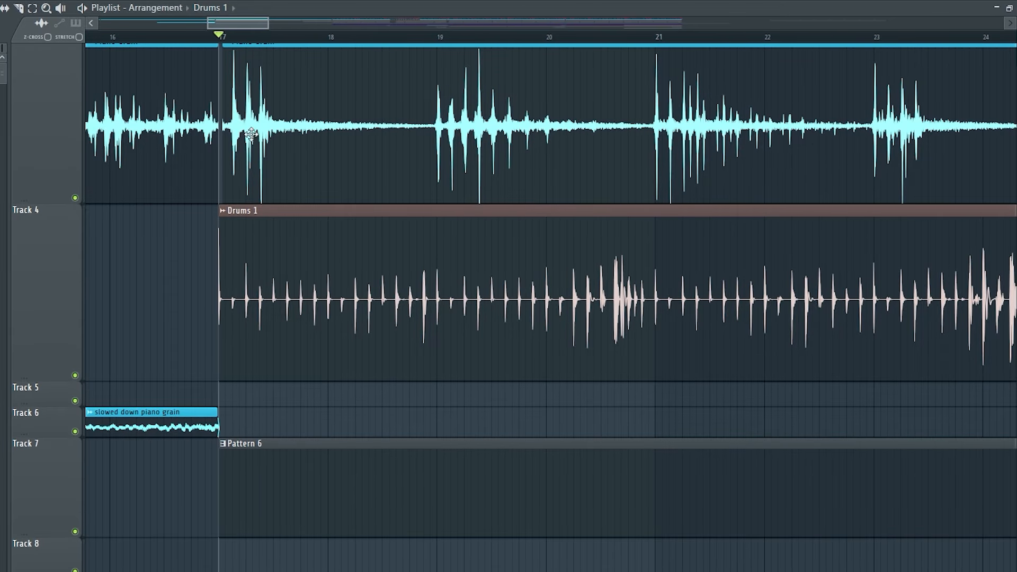
- Play the Outta_Break_094_PL loop on Track 4 from bar 113 to about bar 115 and stop playback
scroll(268, 317, "down", 8)
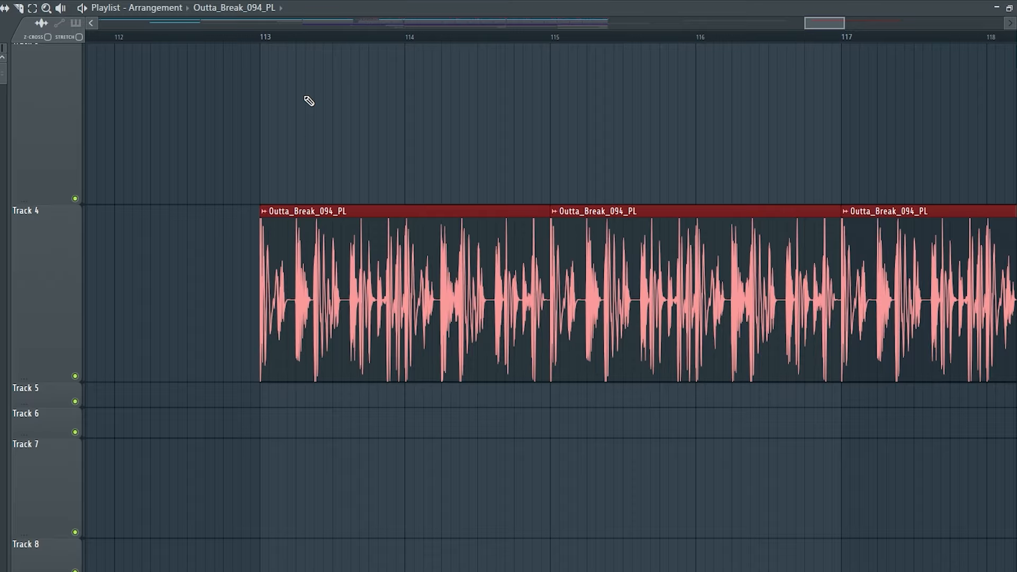
left_click(269, 37)
left_click(416, 96)
right_click(479, 110)
left_click(262, 38)
key("space")
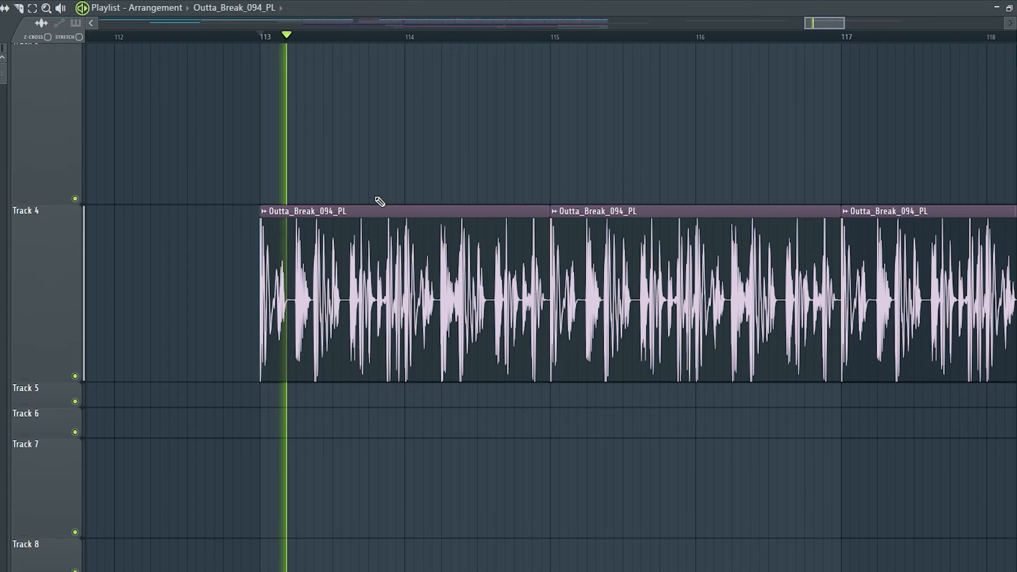
scroll(467, 340, "right", 1)
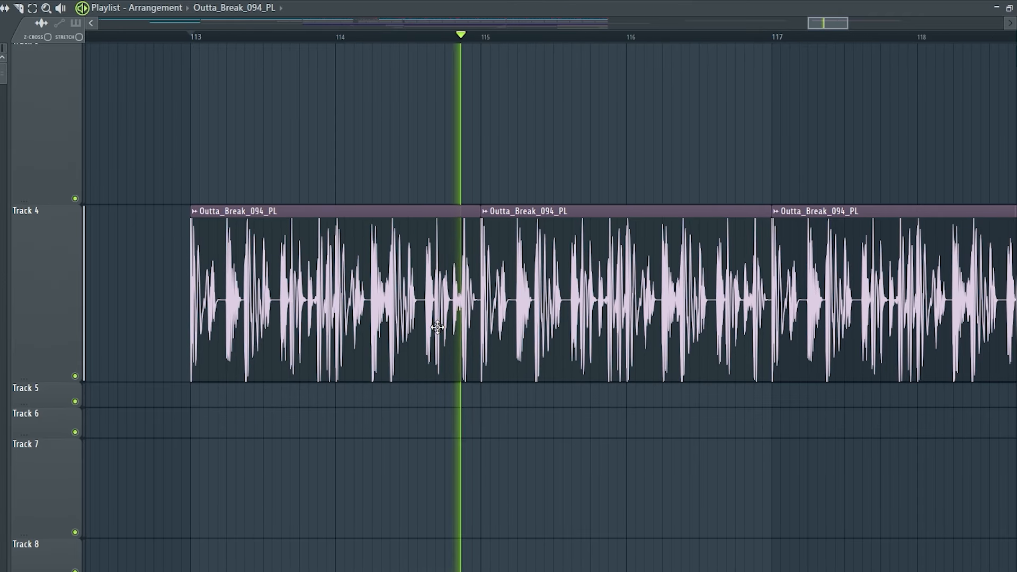
key("space")
scroll(444, 324, "down", 3)
scroll(358, 225, "up", 5)
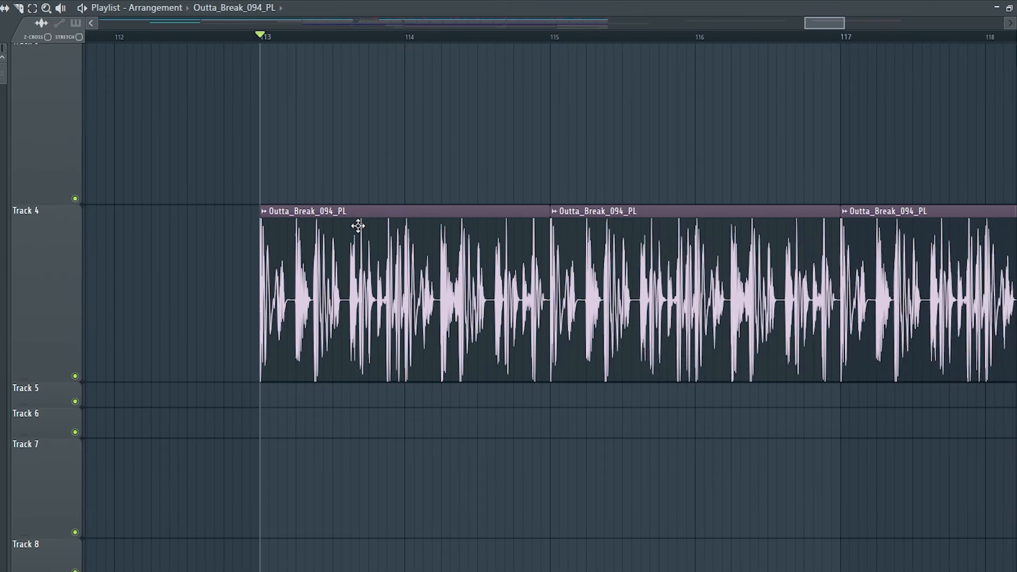
- Select a time range about one eighth of a bar long at bar 113 and remove the stray break clip from Track 3
scroll(358, 228, "right", 1)
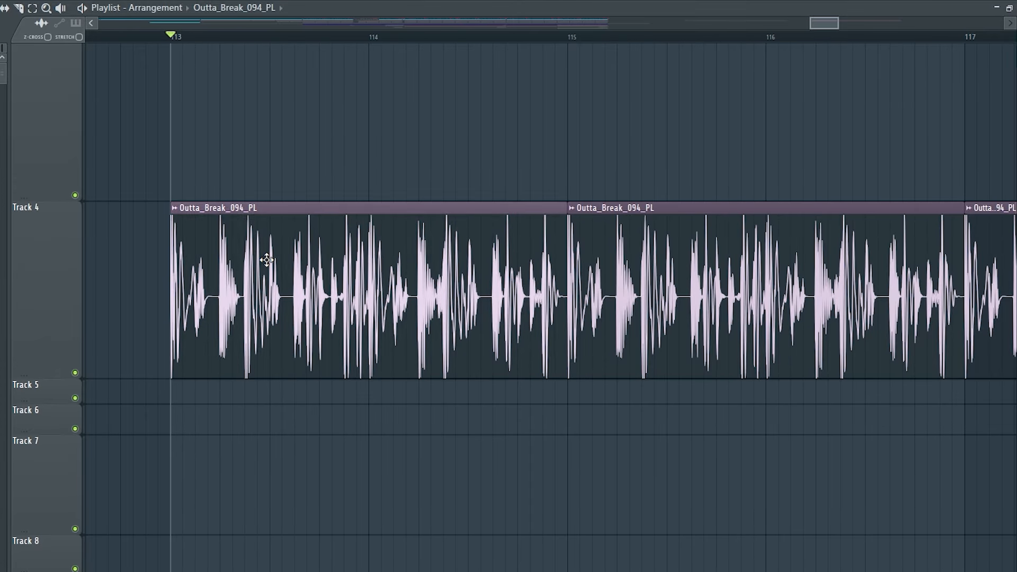
left_click_drag(171, 37, 196, 39)
scroll(246, 270, "up", 3)
left_click(370, 129)
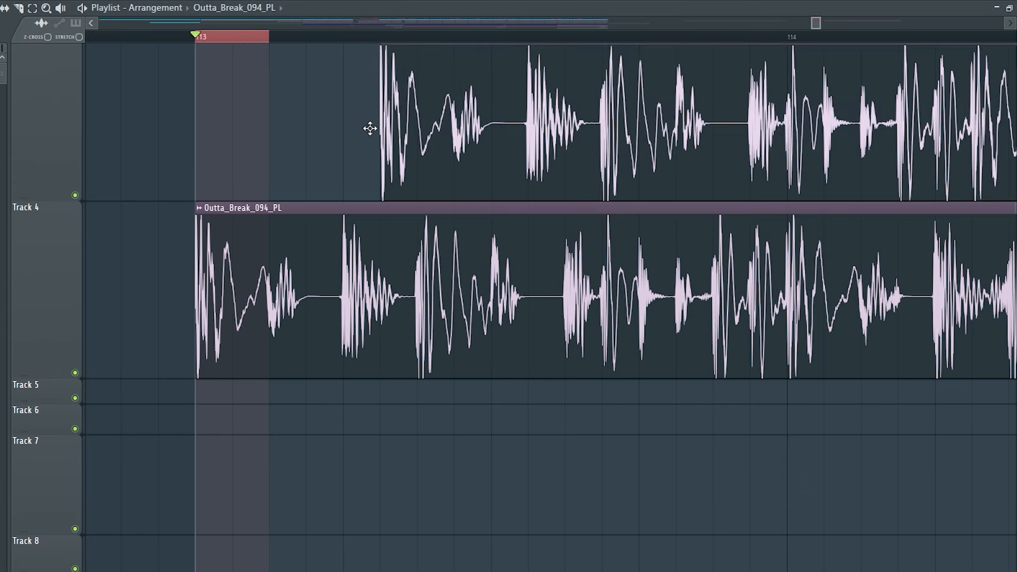
right_click(381, 132)
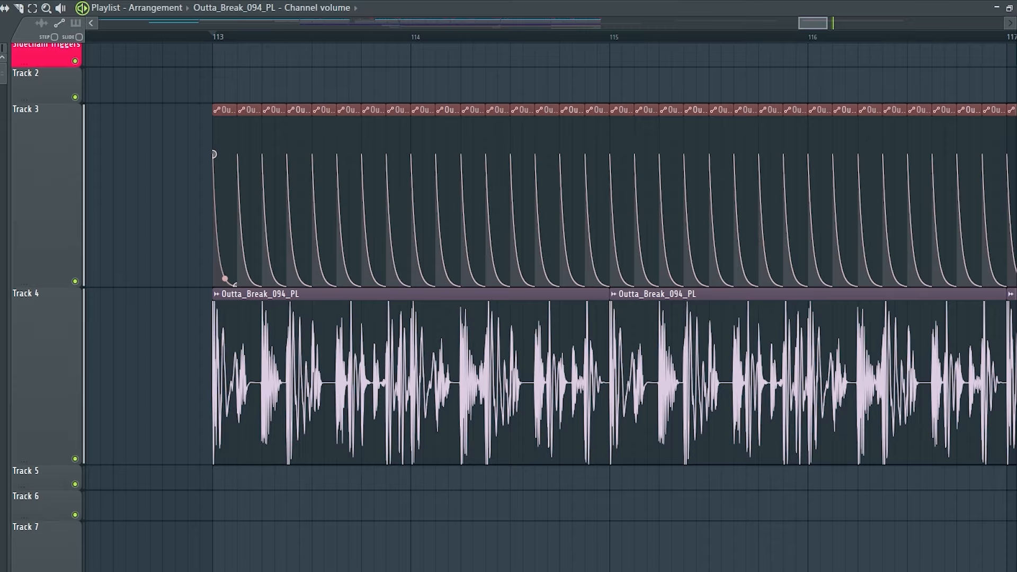
- Raise the middle point of the break's channel volume automation to the upper level, and drop it back near the bottom
left_click_drag(225, 269, 225, 154)
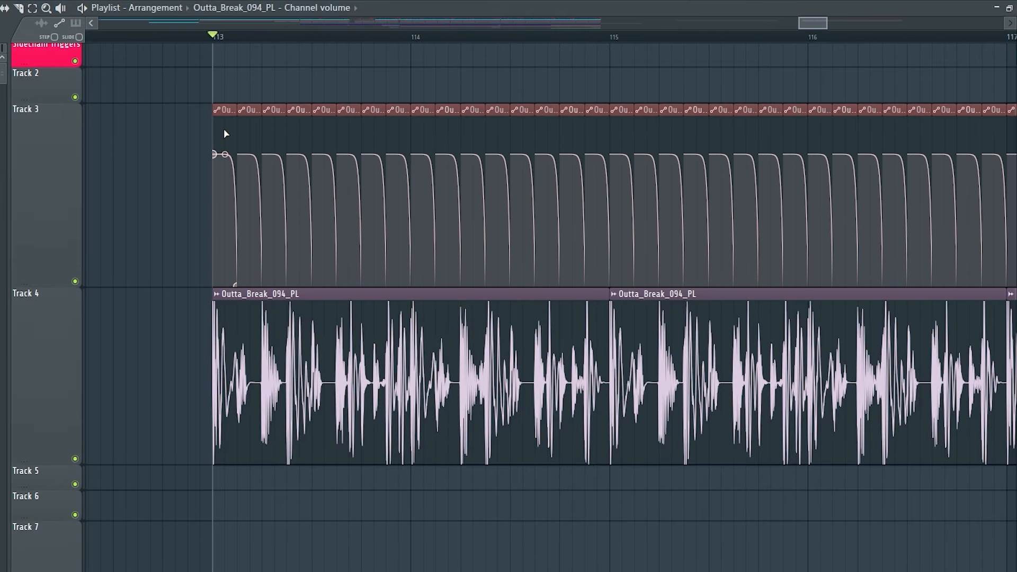
scroll(330, 153, "up", 3)
left_click_drag(341, 154, 341, 279)
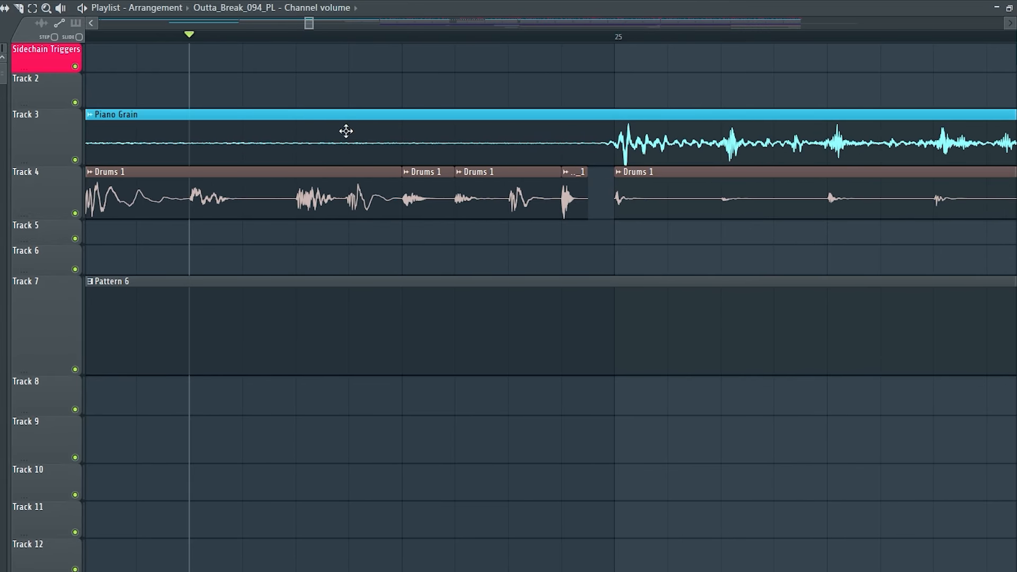
- Play the Drums 1 chops leading into bar 25 and inspect the channel settings of the Untitled project - 2021-Sep-15_3 - Part_1 sample
scroll(512, 204, "up", 3)
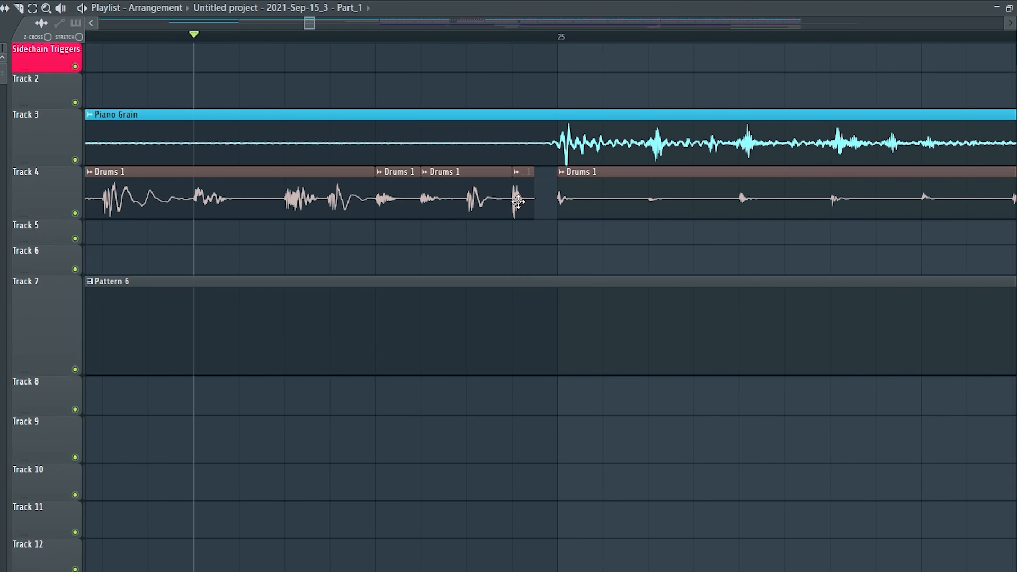
key("space")
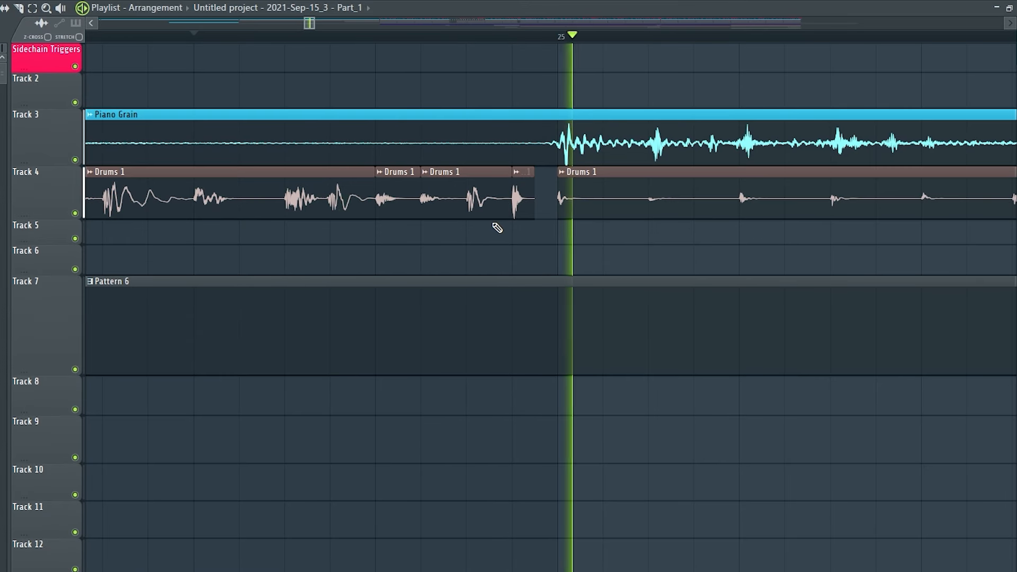
key("space")
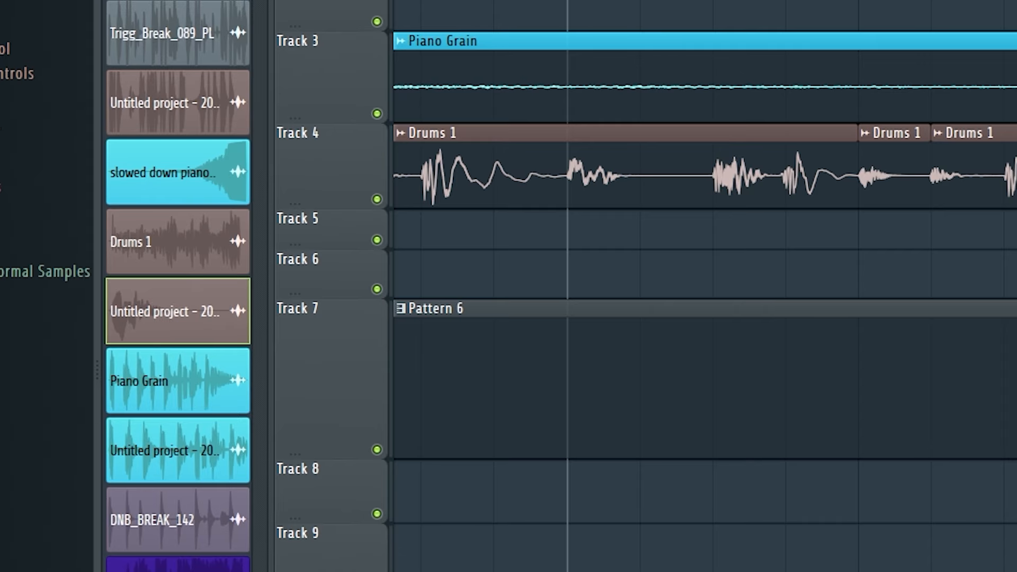
double_click(178, 311)
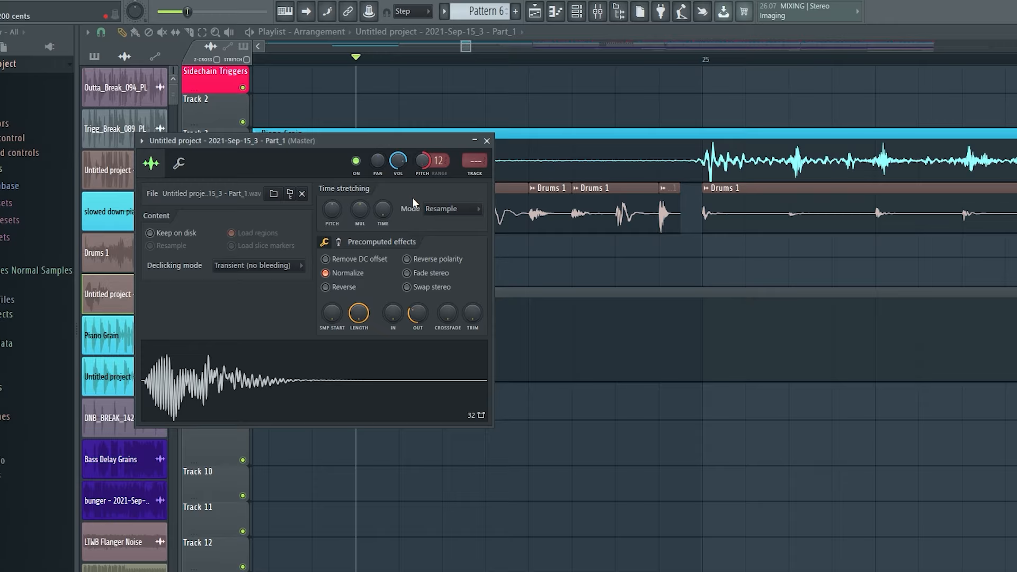
key("Escape")
- Play the drums on Track 4 from just before bar 25 past bar 29 and examine the stuttered Drums 1 slices before bar 29
scroll(646, 216, "down", 5)
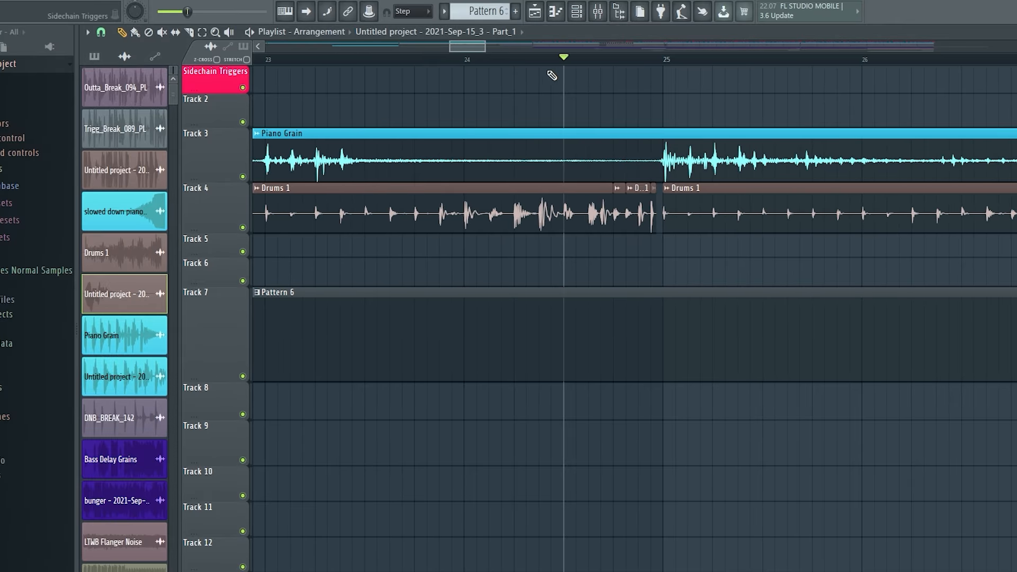
key("space")
left_click_drag(731, 217, 435, 245)
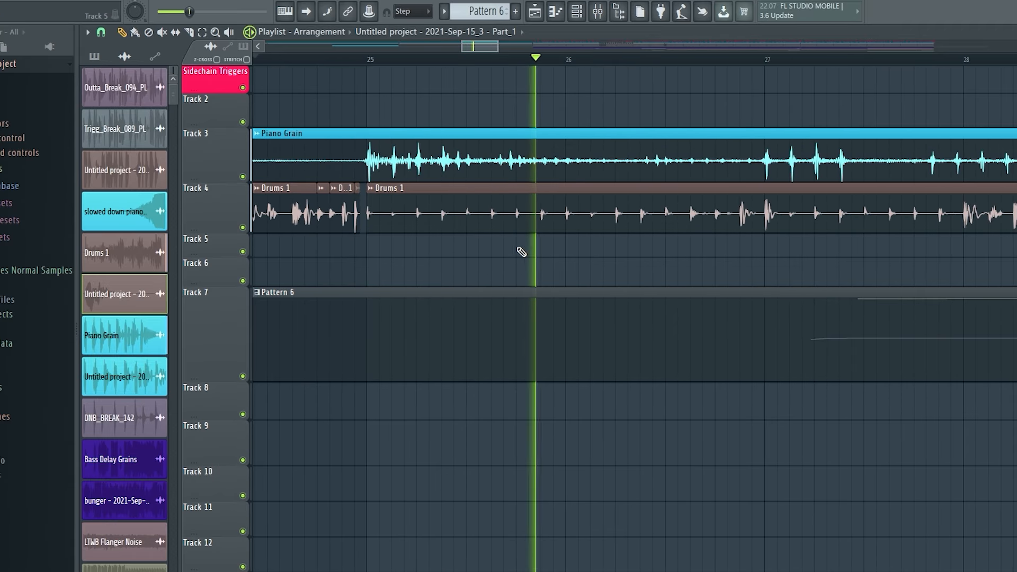
left_click_drag(496, 251, 344, 255)
left_click_drag(519, 270, 322, 276)
left_click_drag(485, 273, 282, 277)
left_click_drag(464, 269, 375, 265)
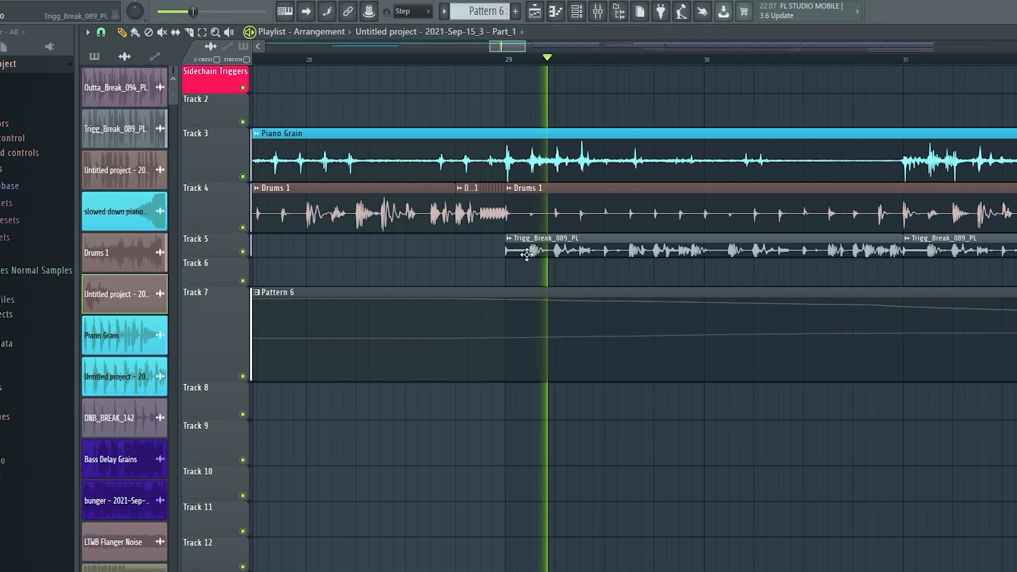
left_click_drag(504, 256, 475, 255)
scroll(411, 203, "up", 4)
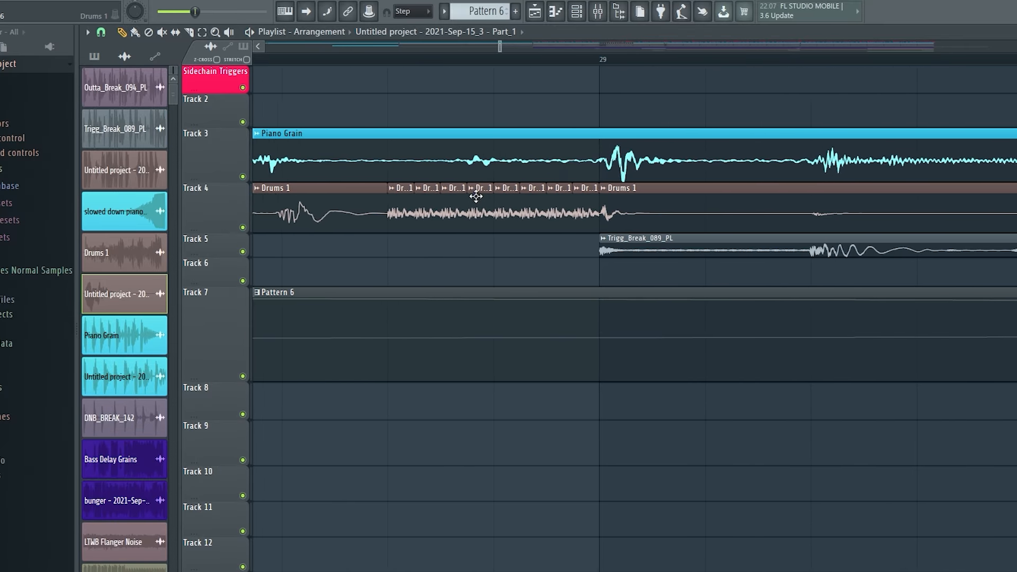
- Sweep the high-pass band of the Trigg_Break_089_PL mixer track's Fruity parametric EQ 2 down to the lowest frequencies
scroll(412, 199, "down", 6)
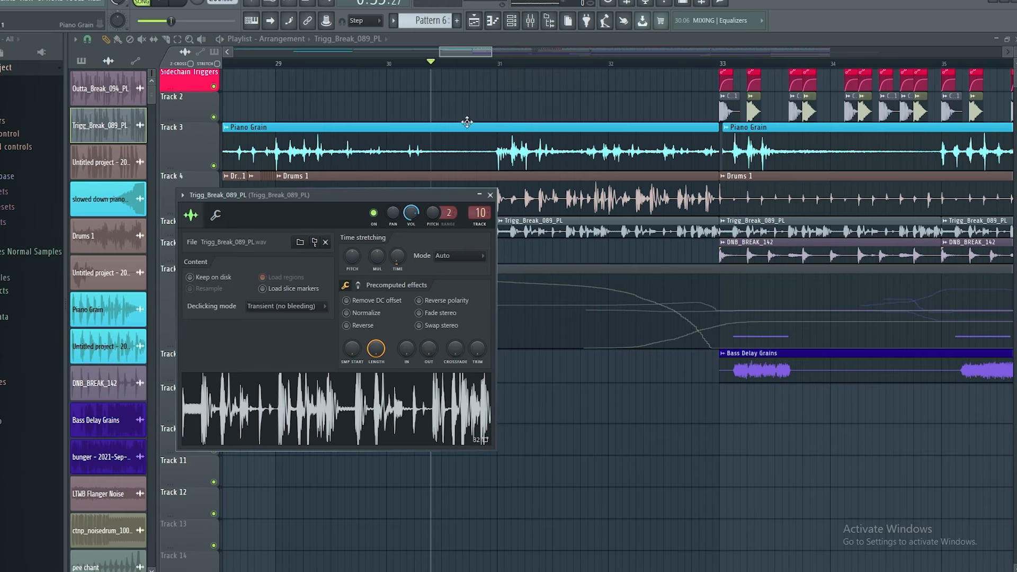
left_click(530, 20)
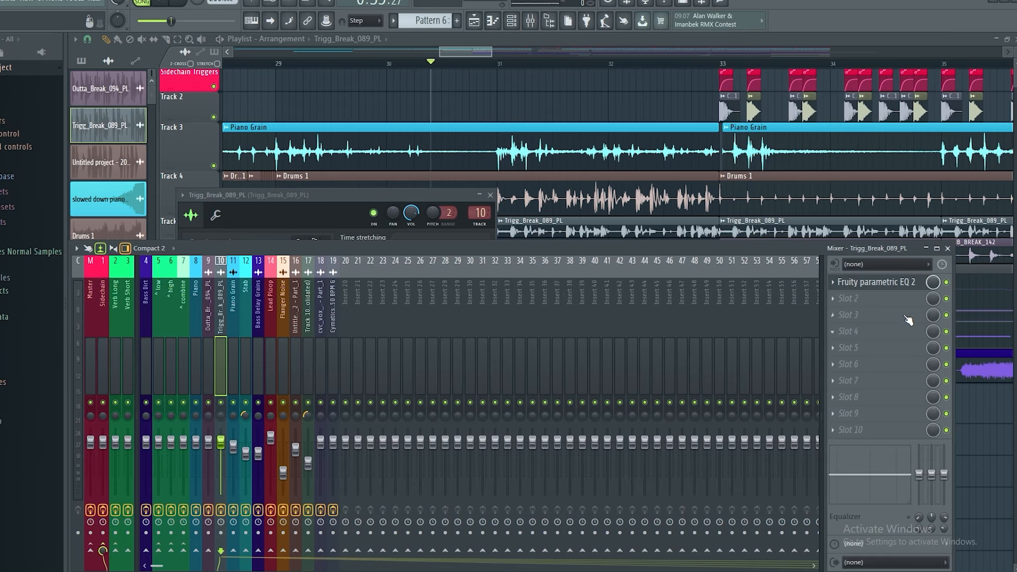
right_click(907, 283)
left_click(907, 284)
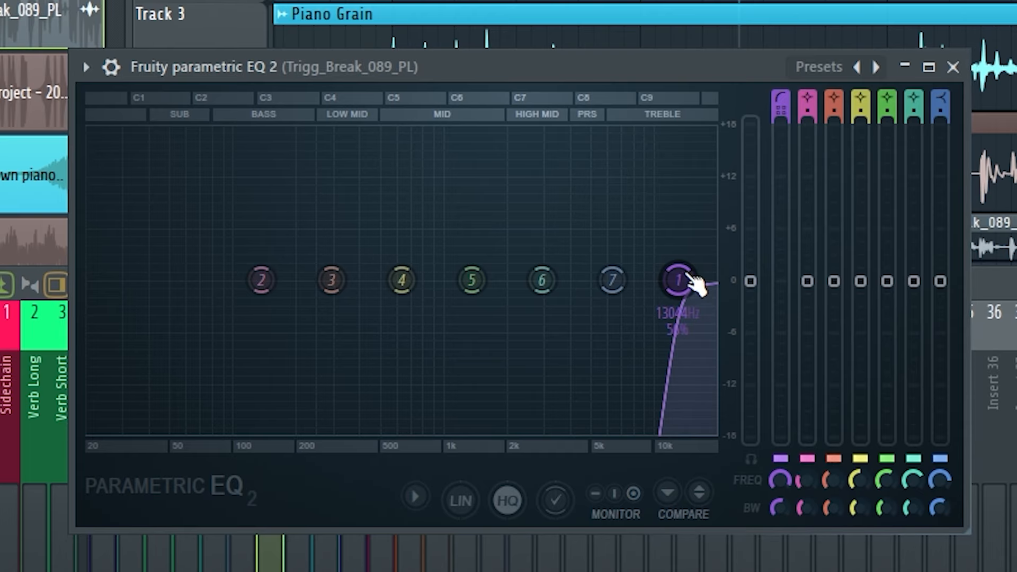
left_click_drag(676, 281, 93, 281)
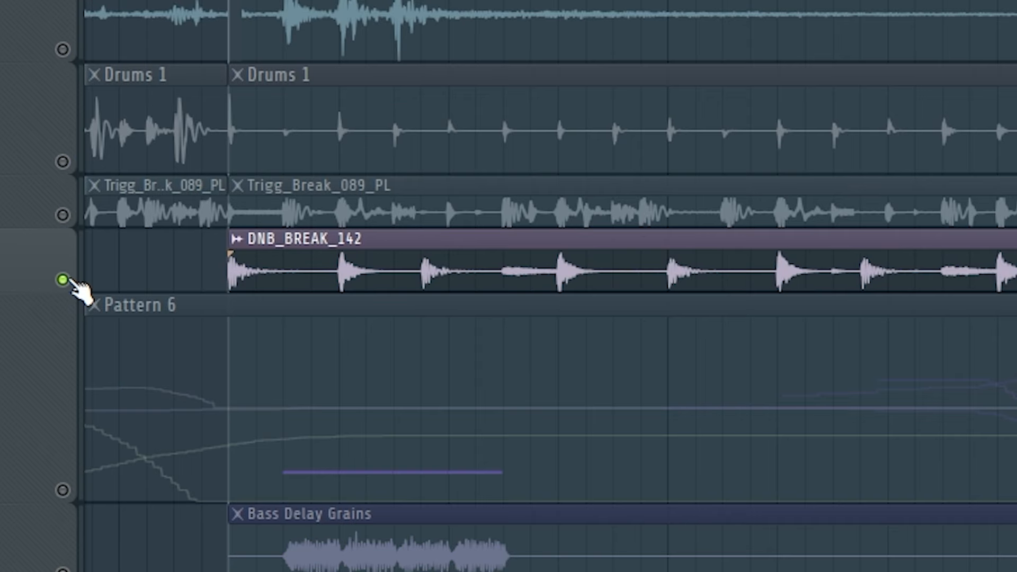
- Play the soloed DNB_BREAK_142 clip on Track 6 from bar 33 and take the track out of solo
key("space")
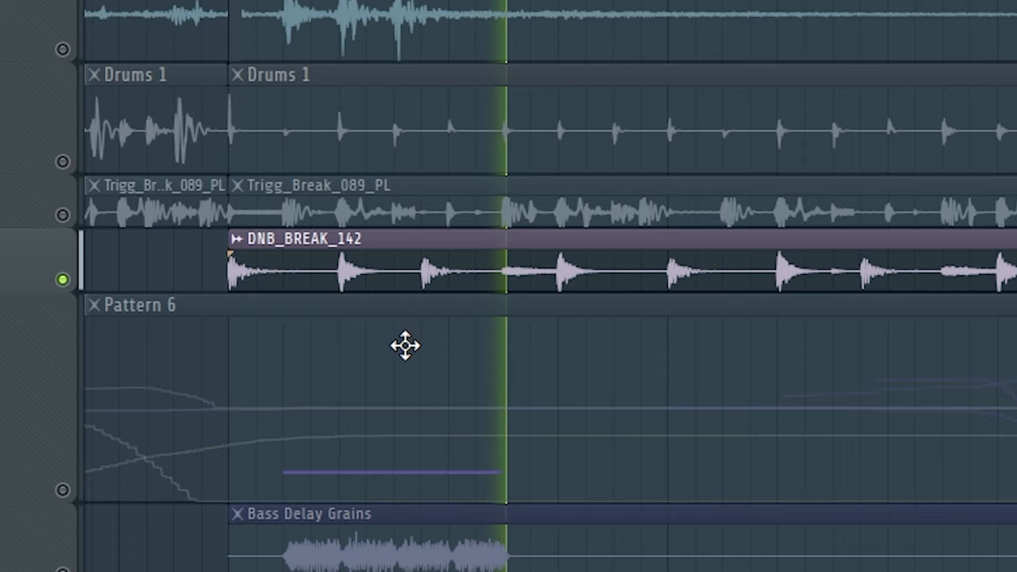
key("space")
right_click(64, 280)
- Enlarge Track 8 and Track 7 in the playlist to give the bass pattern and its grains more height
left_click_drag(387, 292, 506, 360)
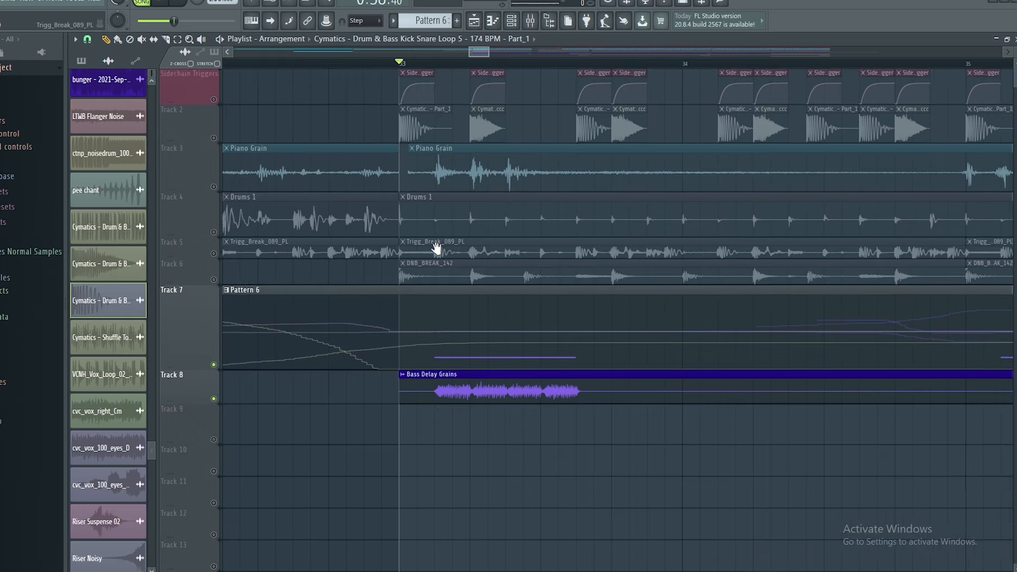
left_click_drag(463, 255, 436, 250)
left_click_drag(503, 338, 449, 304)
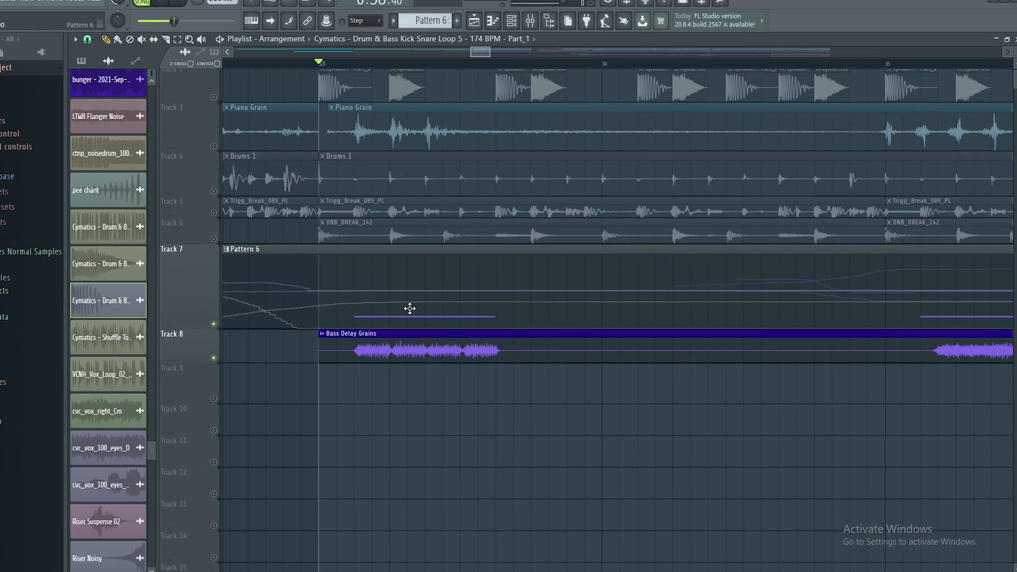
left_click_drag(191, 361, 191, 419)
left_click_drag(191, 326, 190, 384)
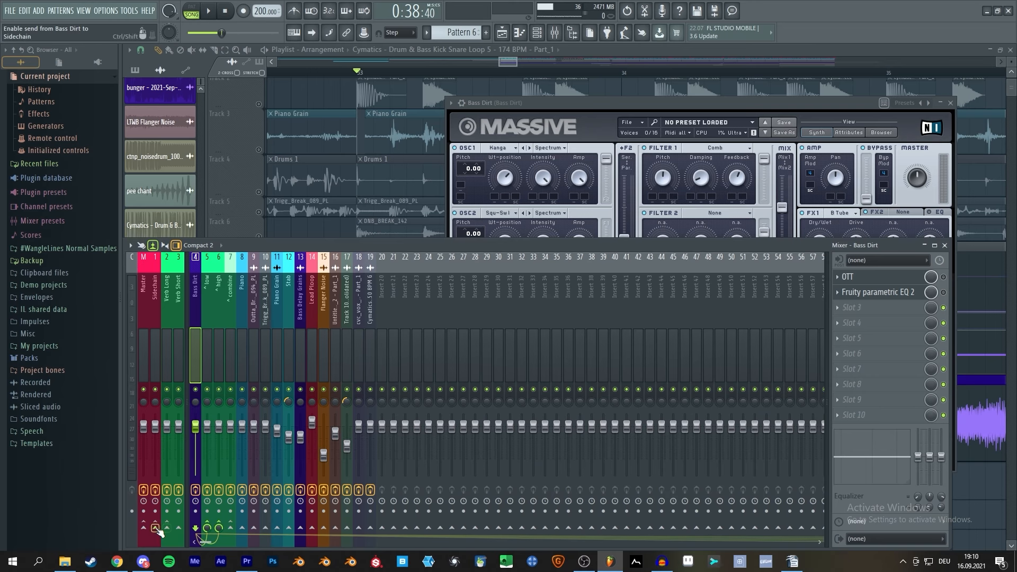
- Raise the Amp of the Bright noise section in the Bass Dirt Massive synth
left_click_drag(521, 103, 494, 102)
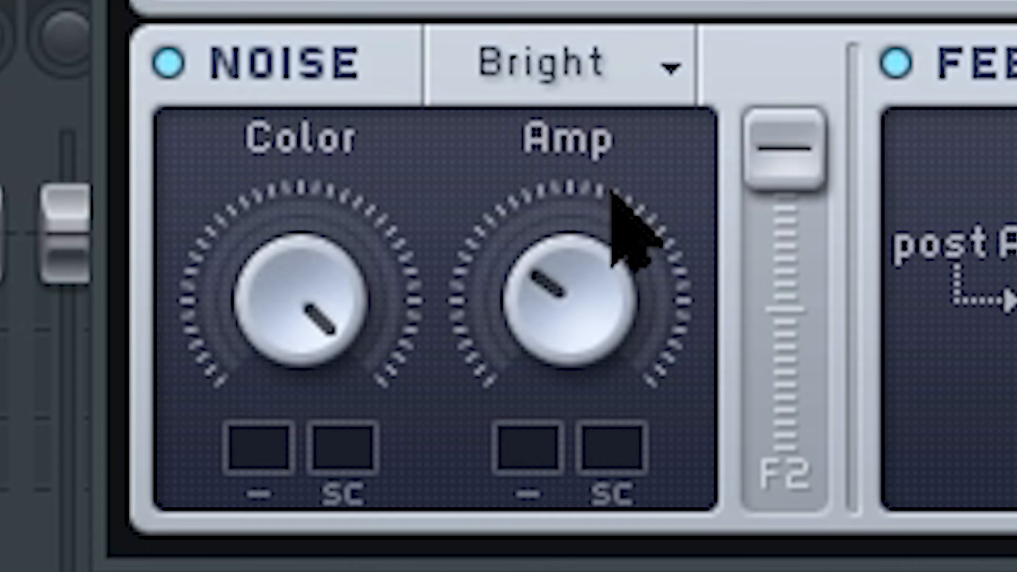
left_click_drag(572, 286, 577, 212)
left_click_drag(578, 283, 578, 253)
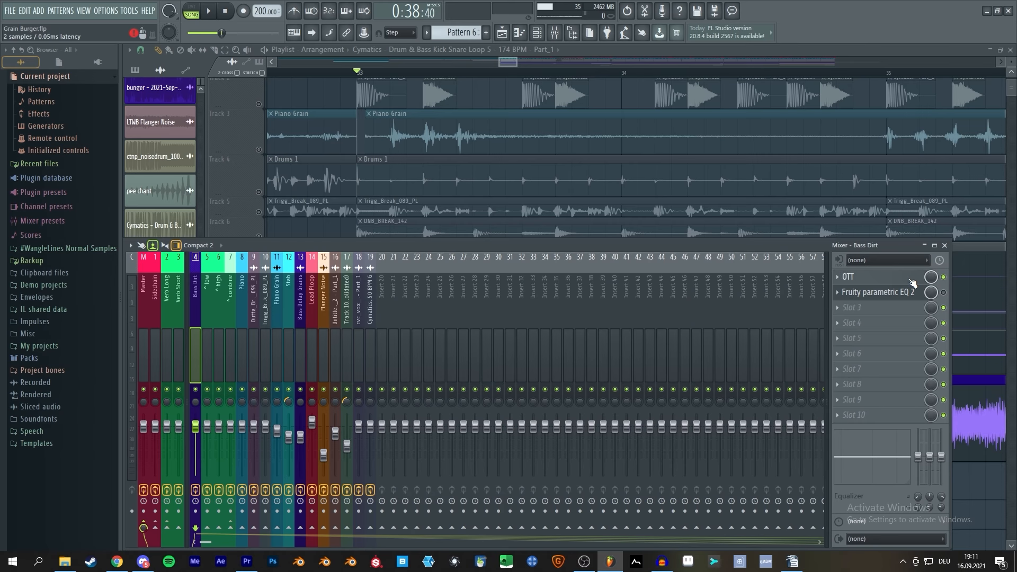
- Play the bass while inspecting OTT and Fruity parametric EQ 2 on the Bass Dirt mixer track, and close both effects
left_click(879, 277)
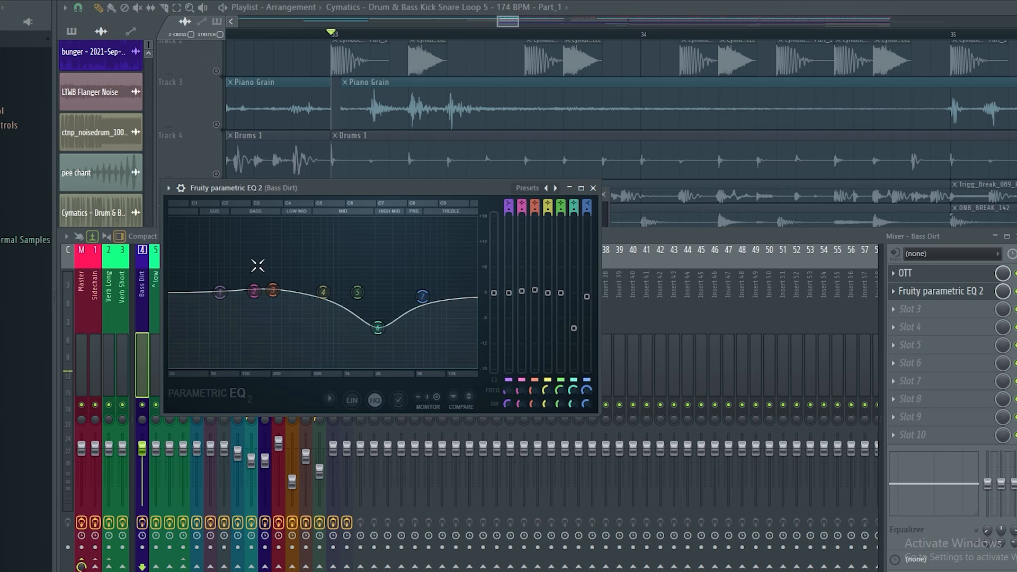
key("space")
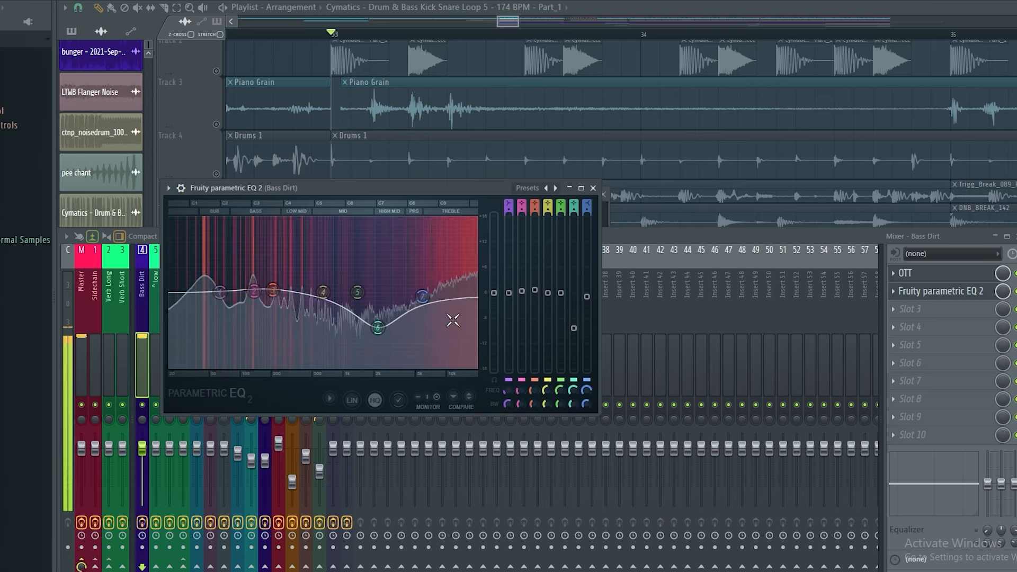
key("space")
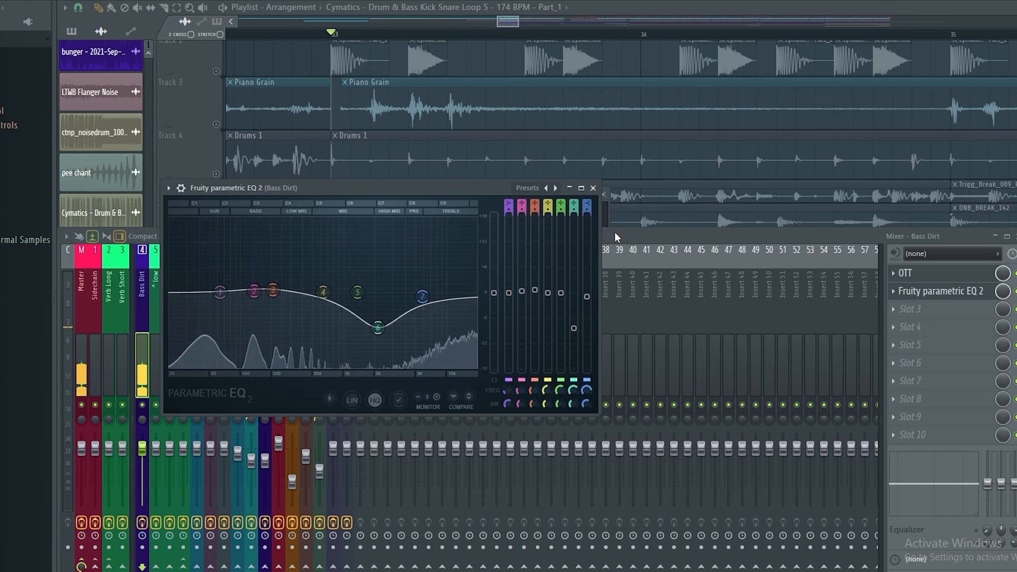
left_click(615, 240)
left_click(593, 189)
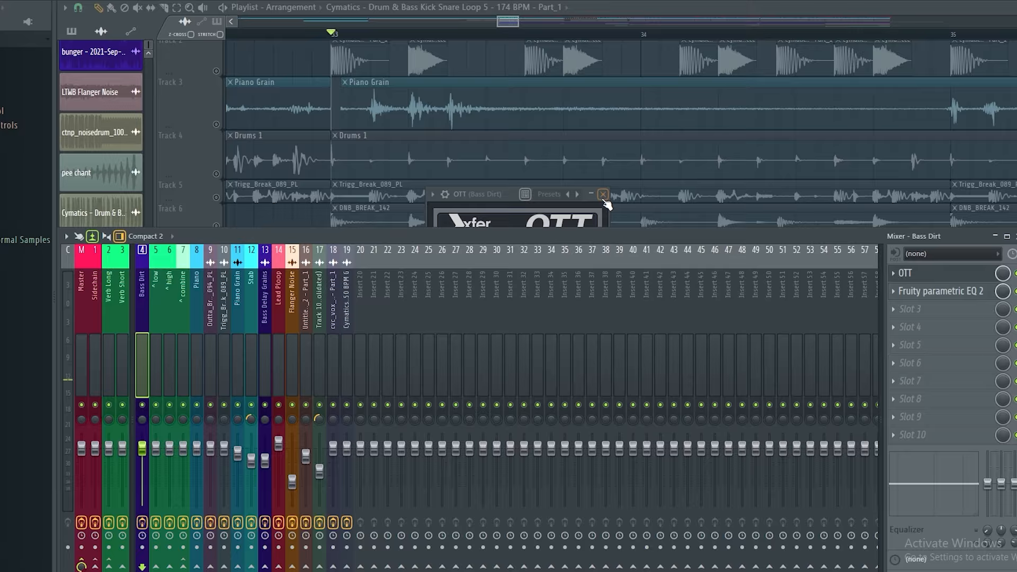
left_click(602, 195)
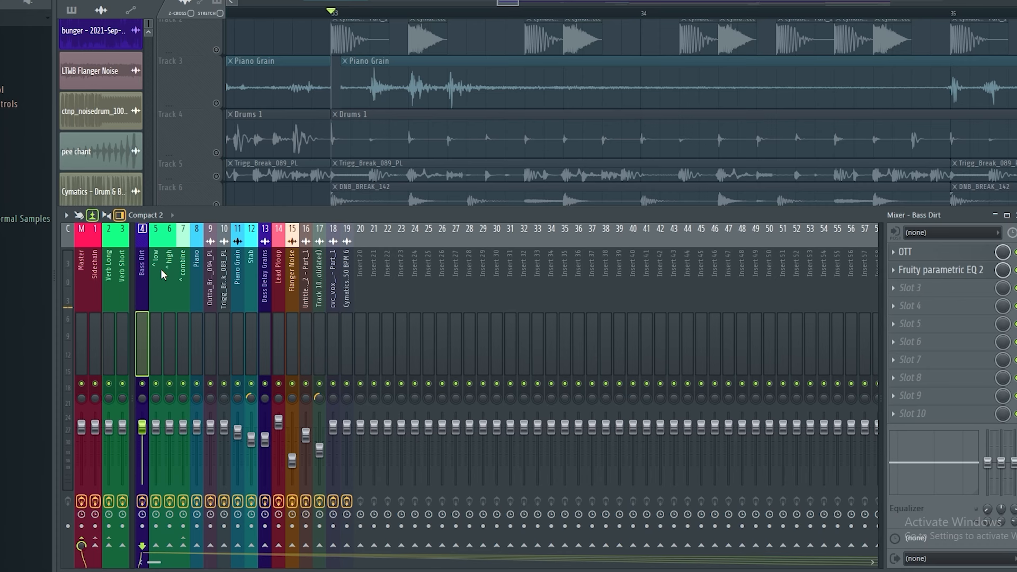
- Remove Bass Dirt's send to the Master and route it to the ^ low and ^ high mixer tracks instead
left_click(82, 537)
left_click(155, 546)
left_click(170, 545)
- Inspect the Fruity parametric EQ 2 curves that split the bass on the ^ low and ^ high mixer tracks
left_click(155, 281)
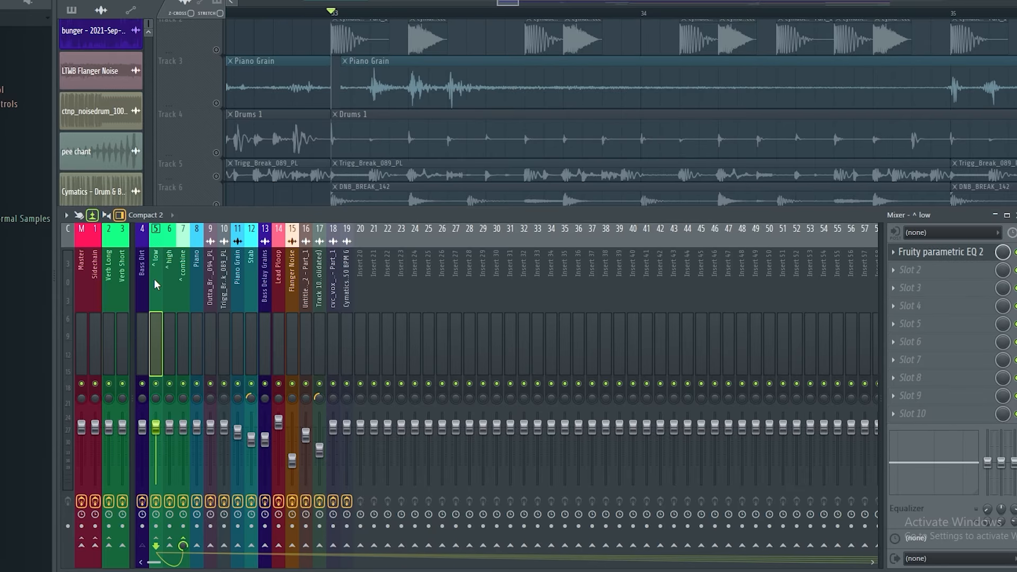
left_click(916, 252)
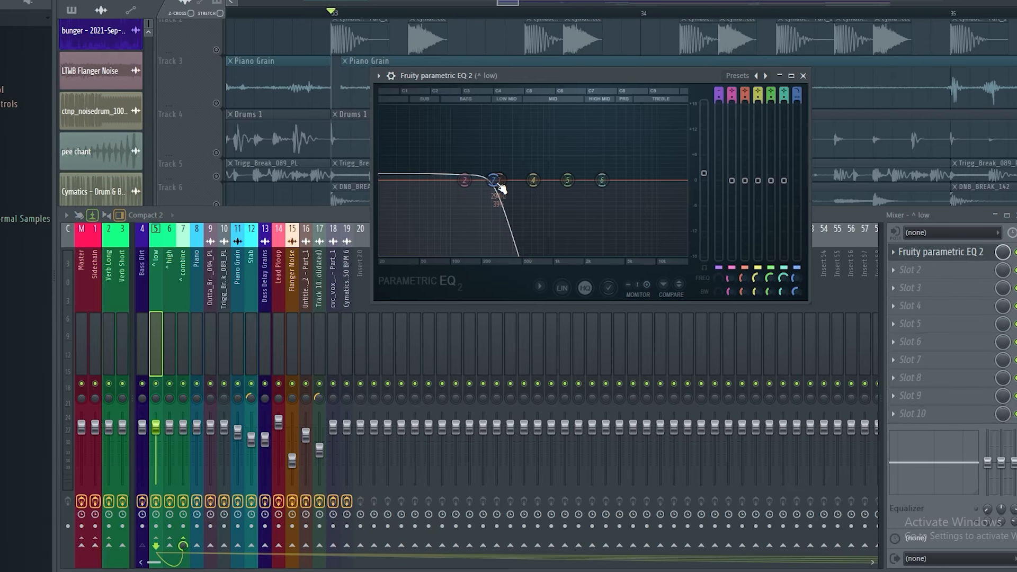
left_click(803, 76)
left_click(170, 281)
left_click(922, 252)
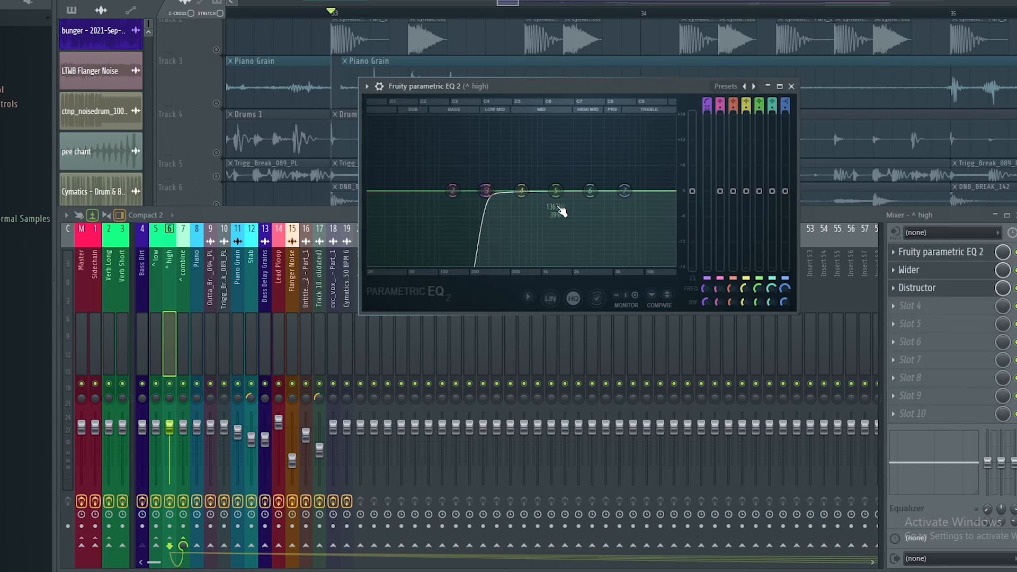
- Examine Wider and Distructor on the ^ high mixer track and locate the Portals preset among Distructor's presets
left_click(910, 270)
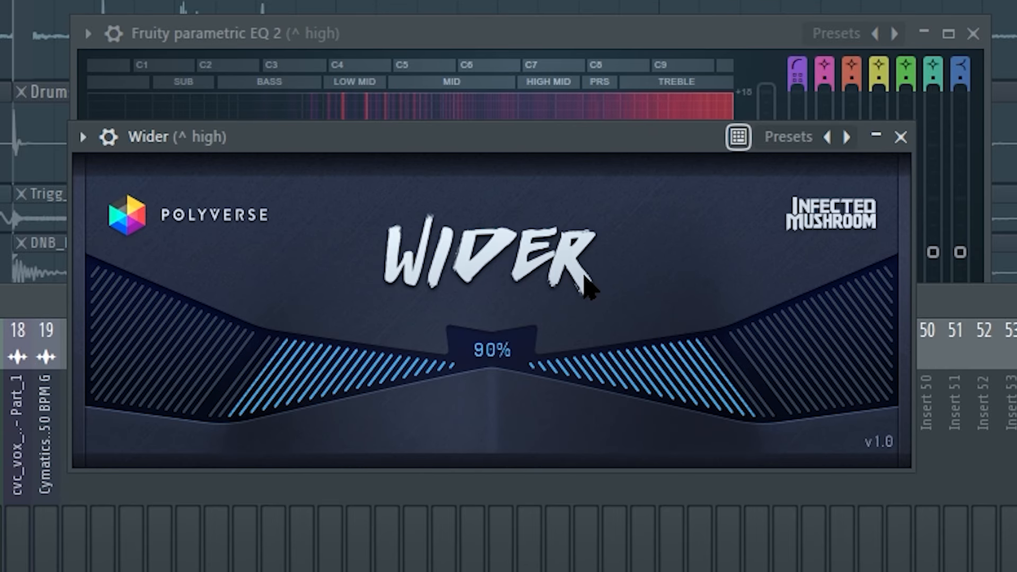
key("F9")
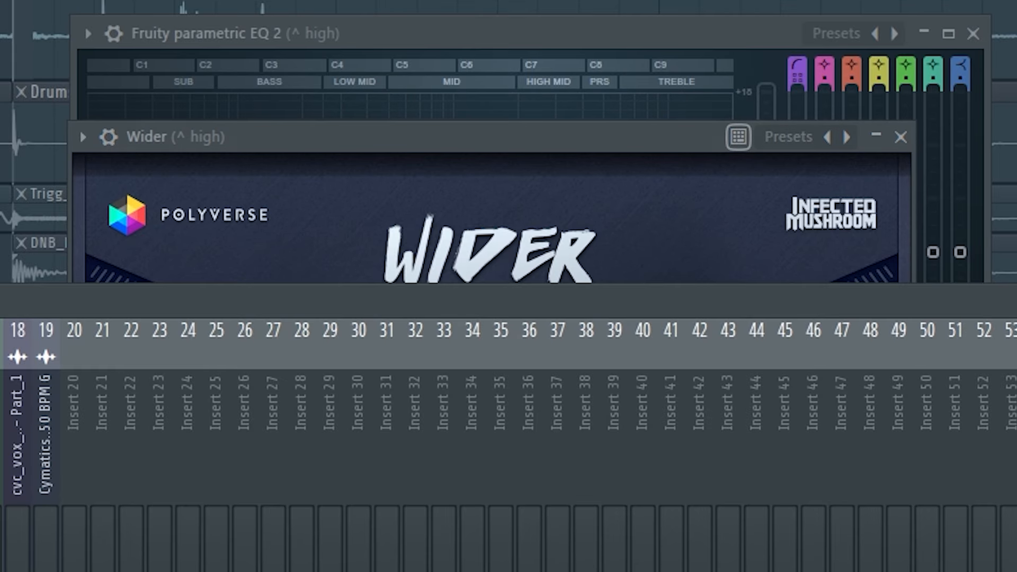
left_click(369, 141)
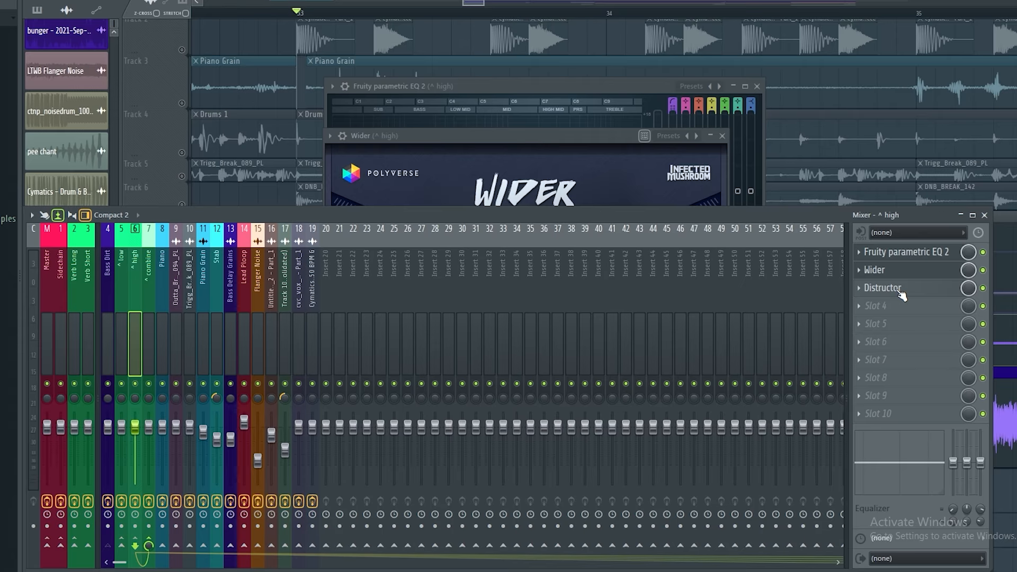
left_click(900, 291)
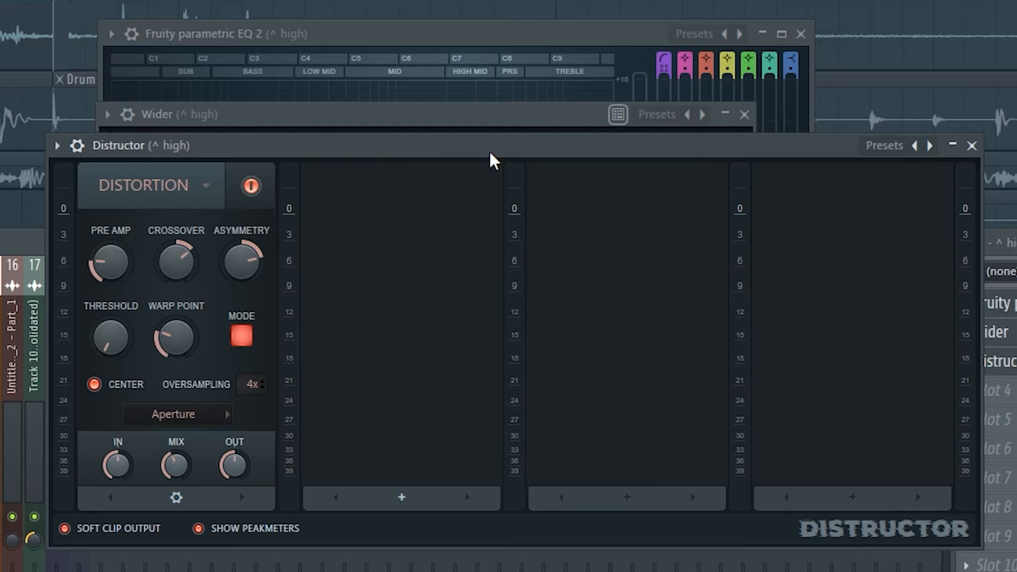
left_click_drag(489, 152, 461, 122)
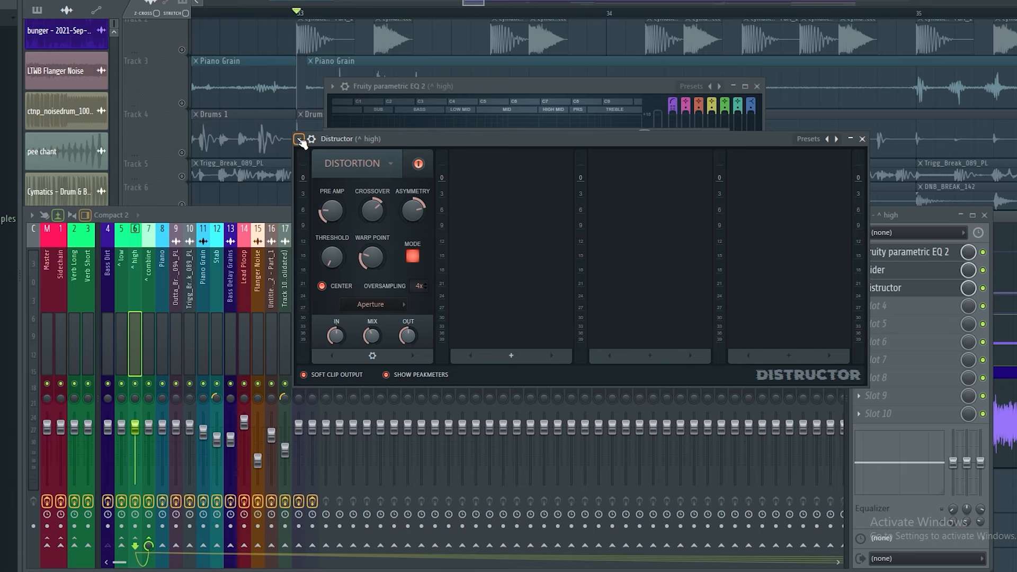
left_click(300, 140)
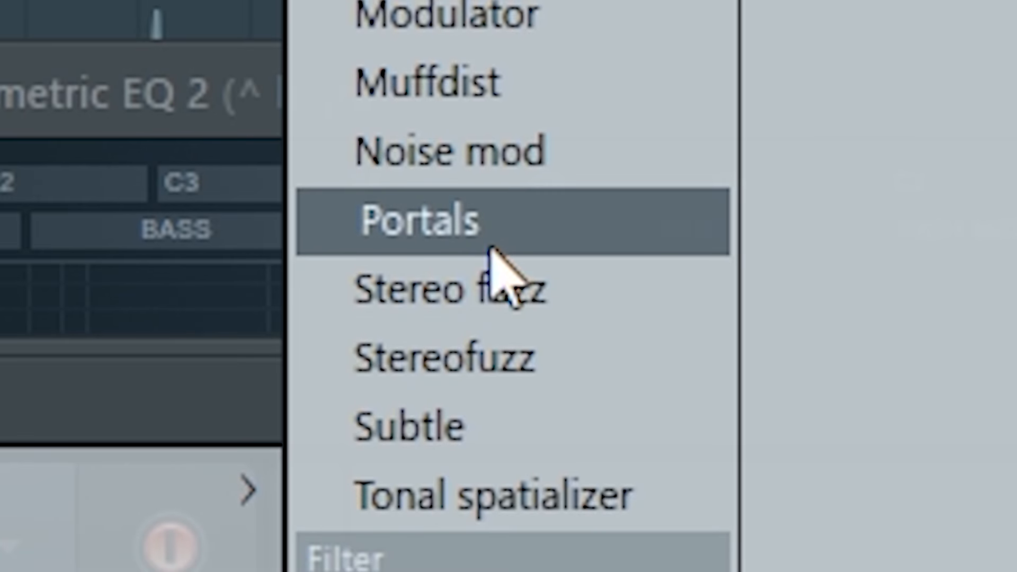
left_click(534, 119)
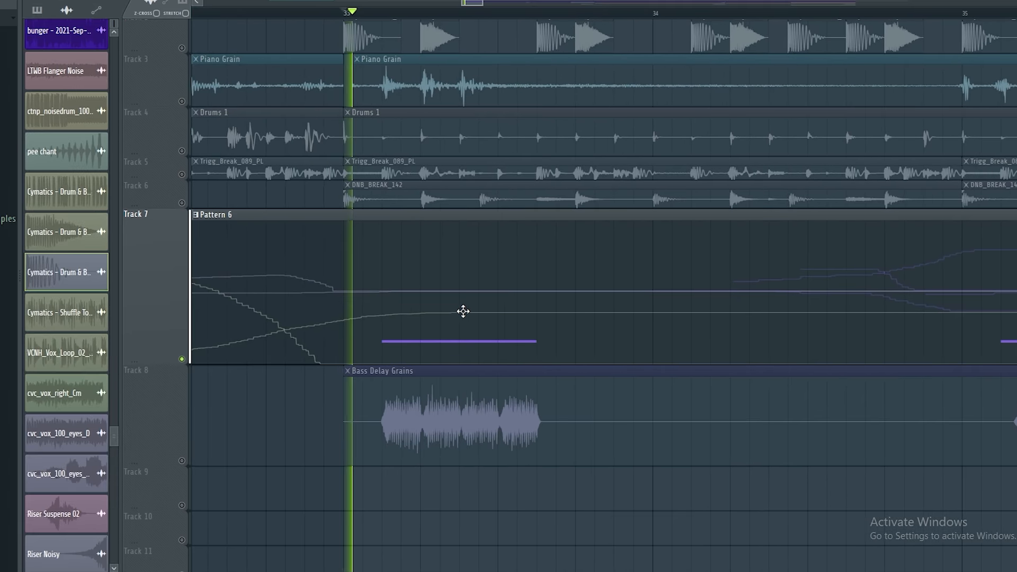
- Play Pattern 6 on Track 7 from bar 33 and follow its notes and automation past bar 36
left_click_drag(704, 356, 239, 329)
left_click_drag(579, 352, 363, 352)
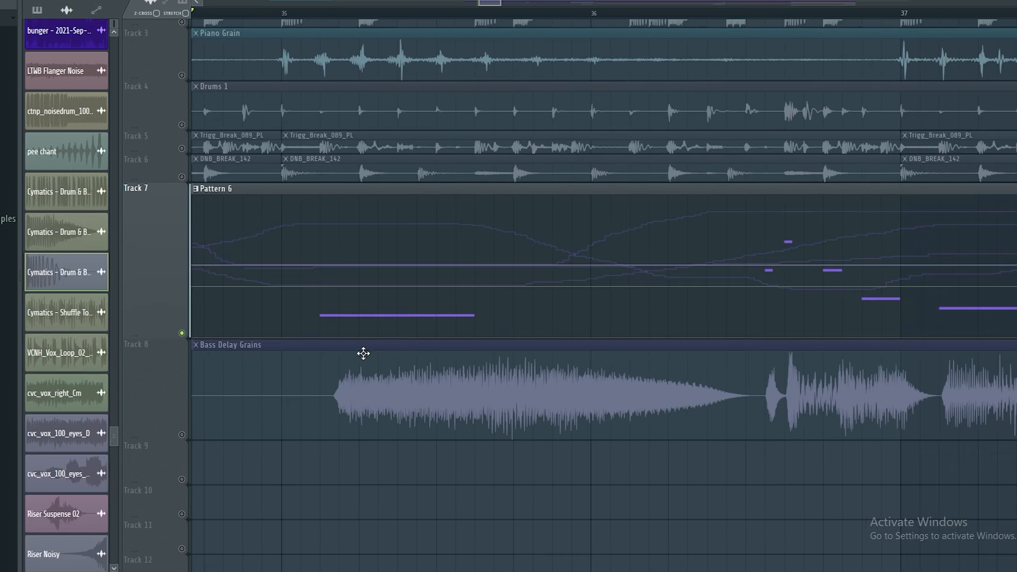
left_click_drag(554, 358, 300, 359)
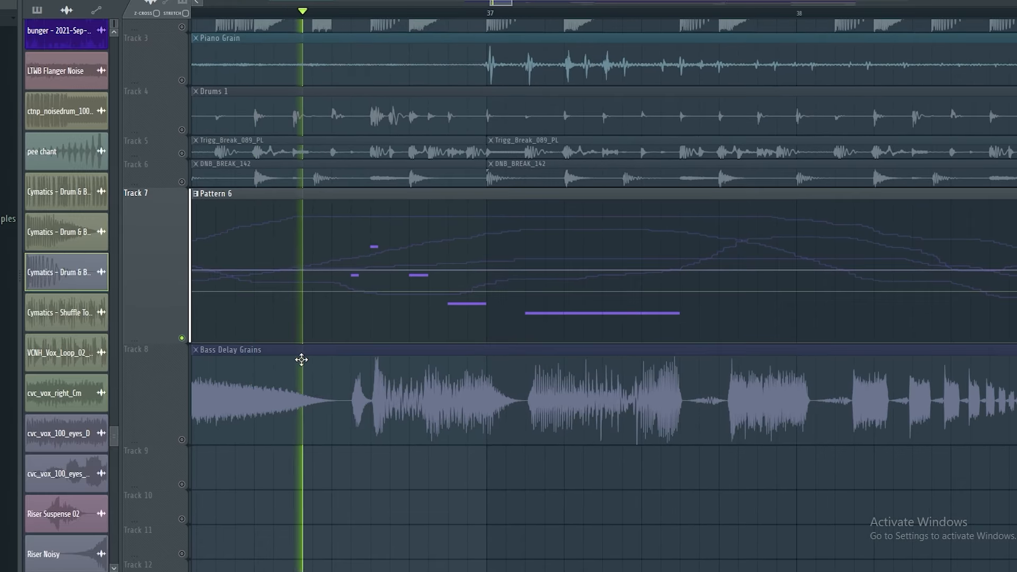
- Open Pattern 6's notes in the piano roll and examine the short F#4, F#5 and F#3 notes just before bar 21
double_click(486, 320)
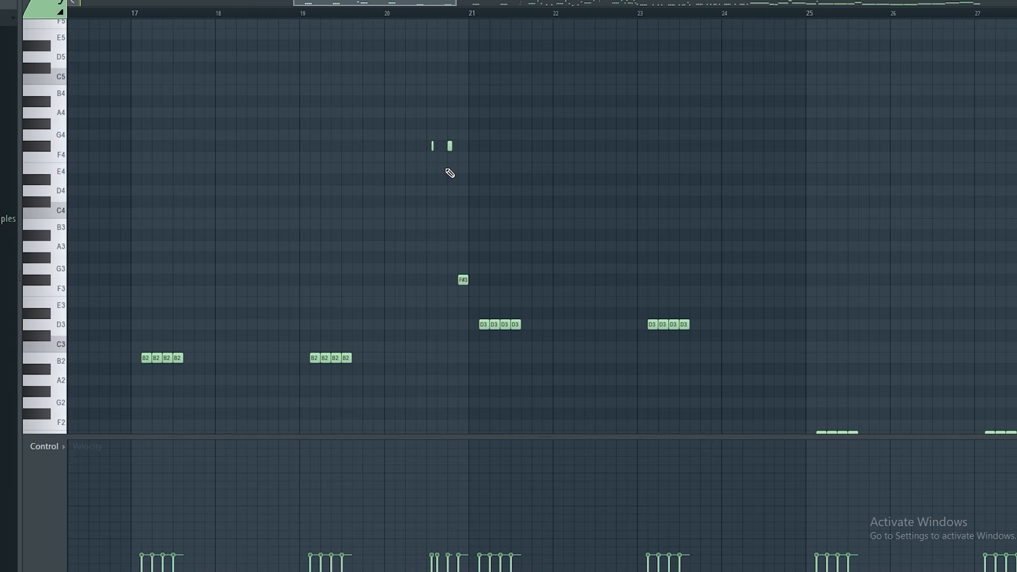
scroll(443, 168, "up", 1)
left_click_drag(466, 138, 426, 246)
scroll(406, 205, "up", 5)
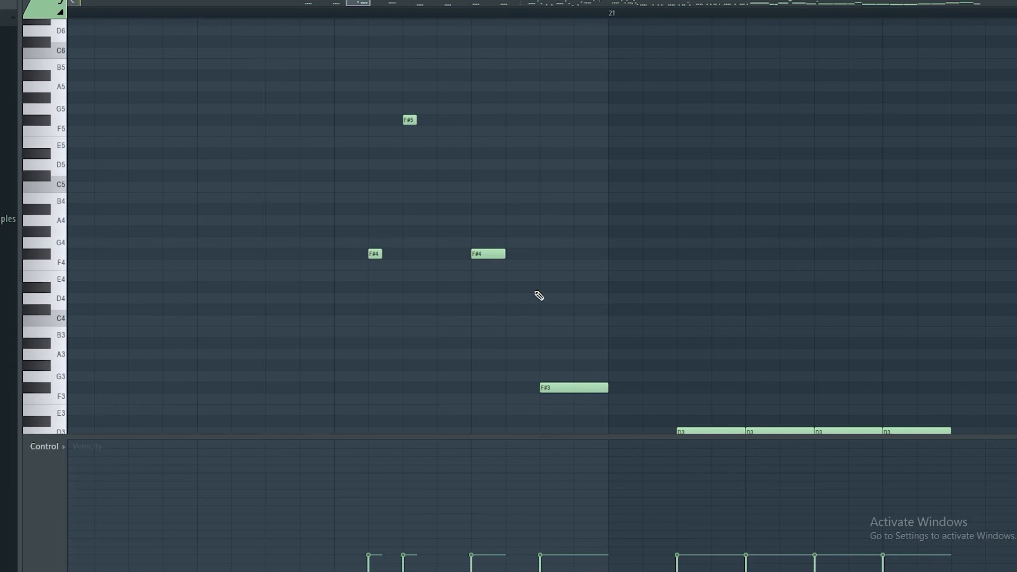
left_click_drag(537, 296, 463, 309)
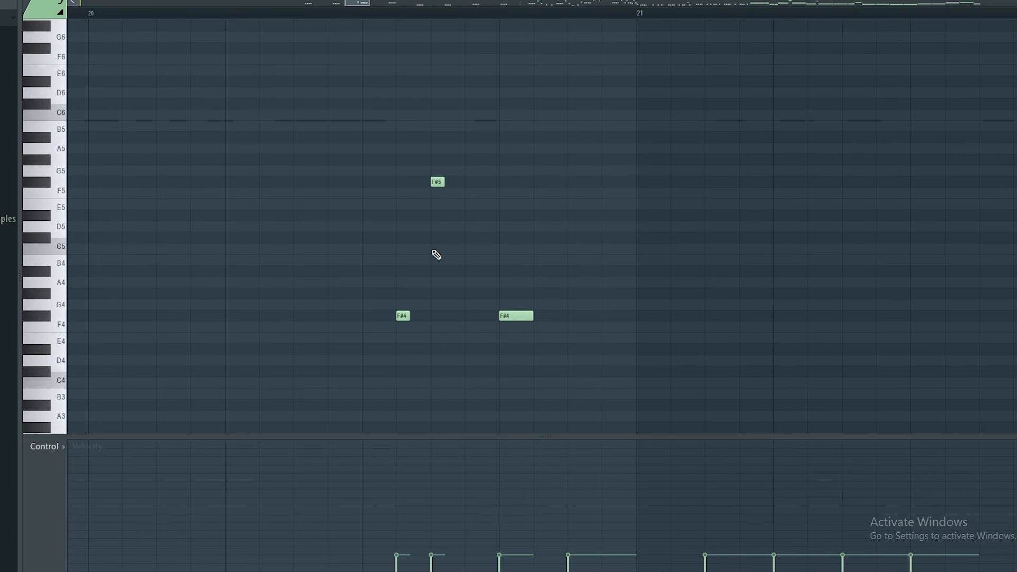
left_click_drag(535, 344, 466, 249)
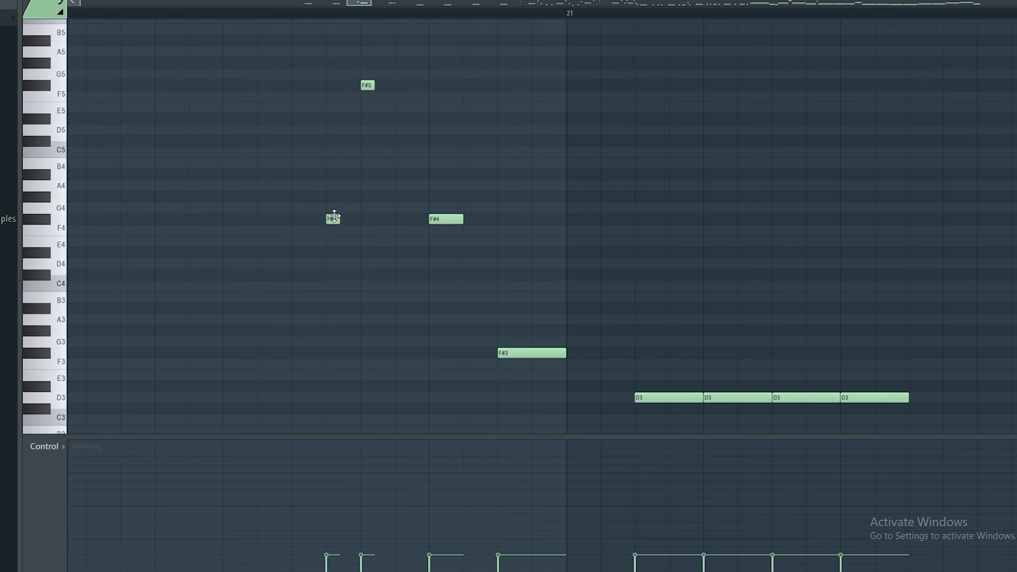
scroll(386, 206, "down", 1)
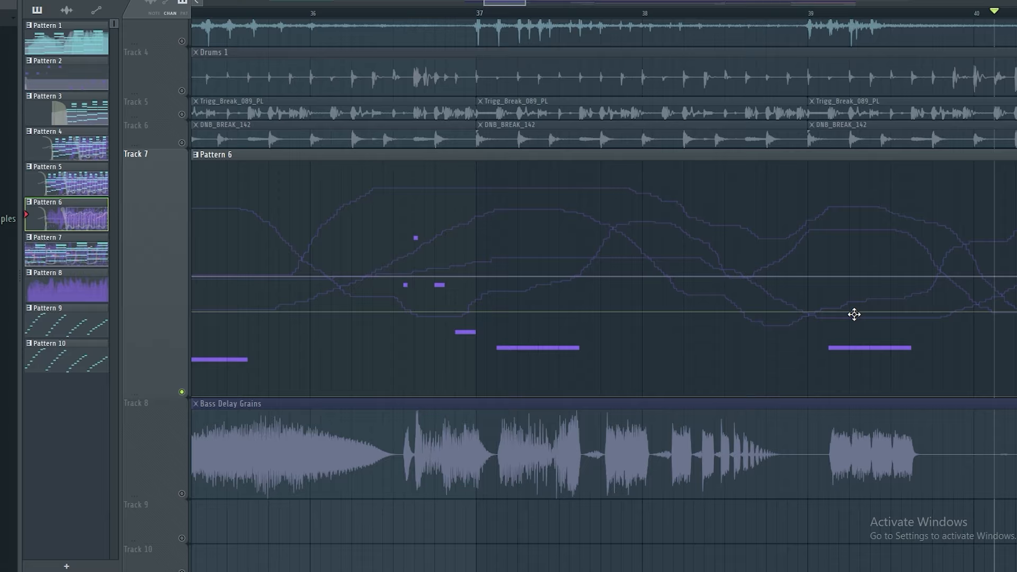
- Open Pattern 6 in the piano roll and examine the Param. EQ 2 - Piano Grain - Band 1 freq automation curve
left_click_drag(854, 315, 423, 256)
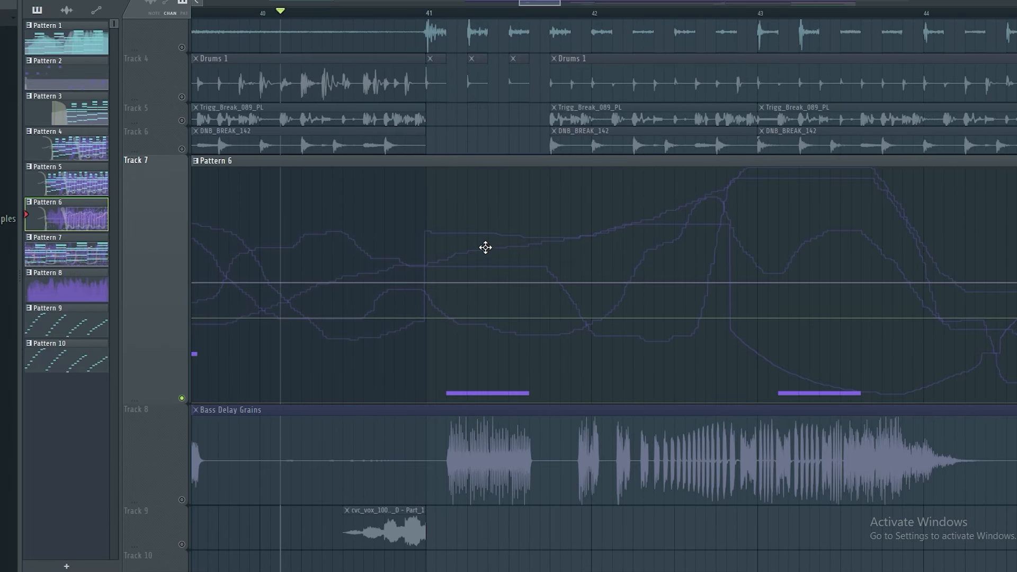
left_click_drag(581, 263, 556, 261)
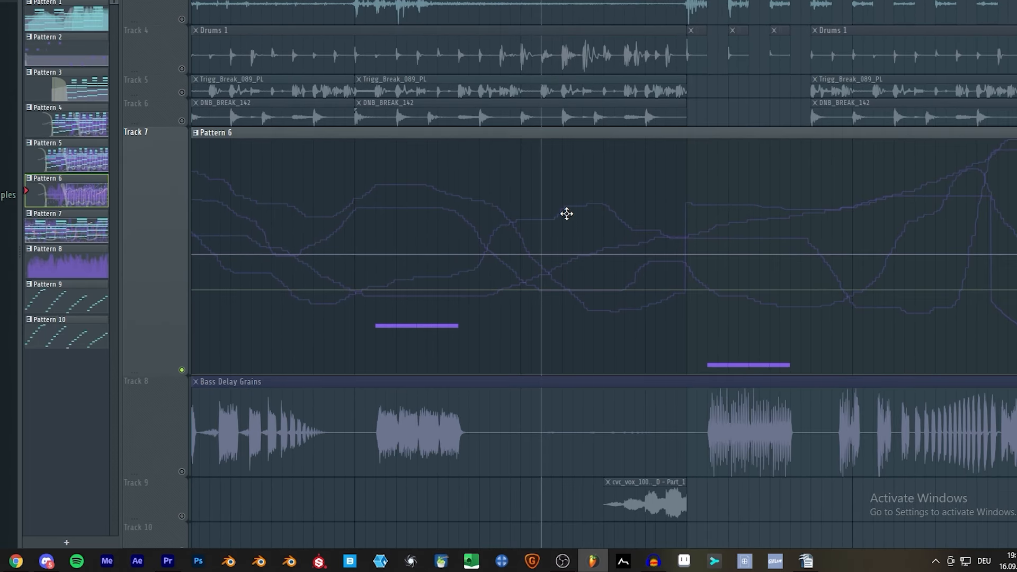
double_click(565, 214)
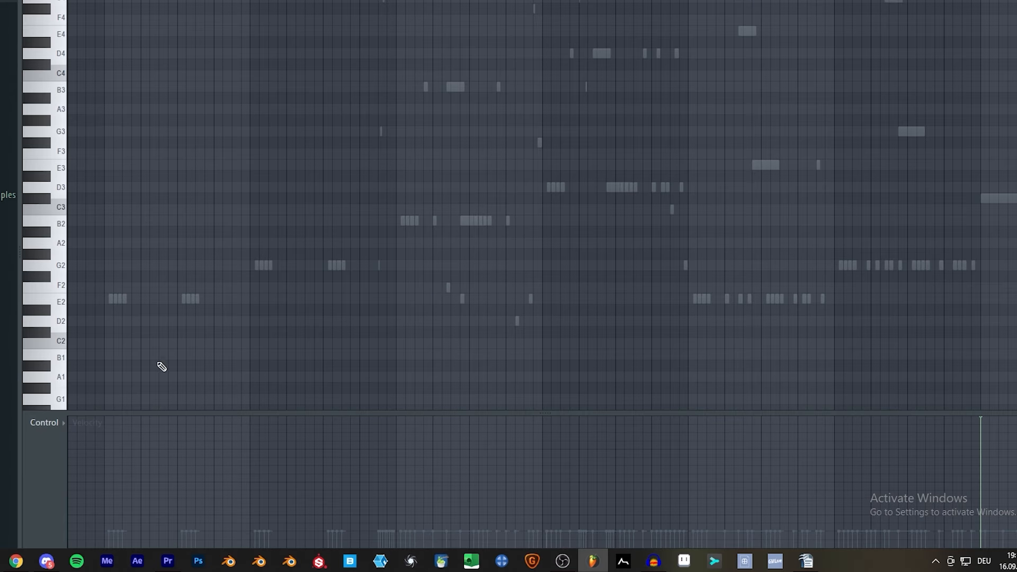
left_click(42, 427)
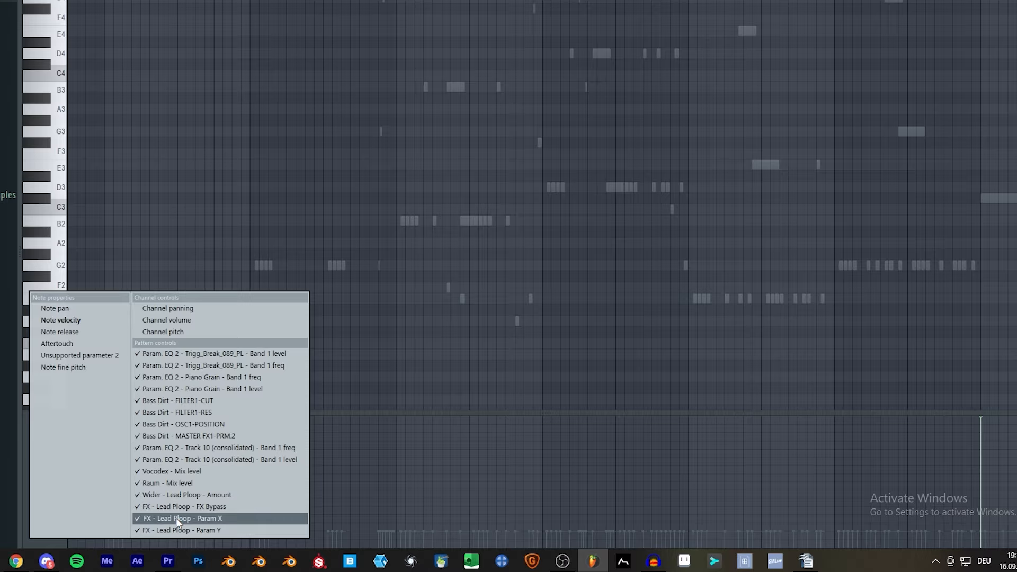
left_click(208, 377)
scroll(462, 367, "down", 4)
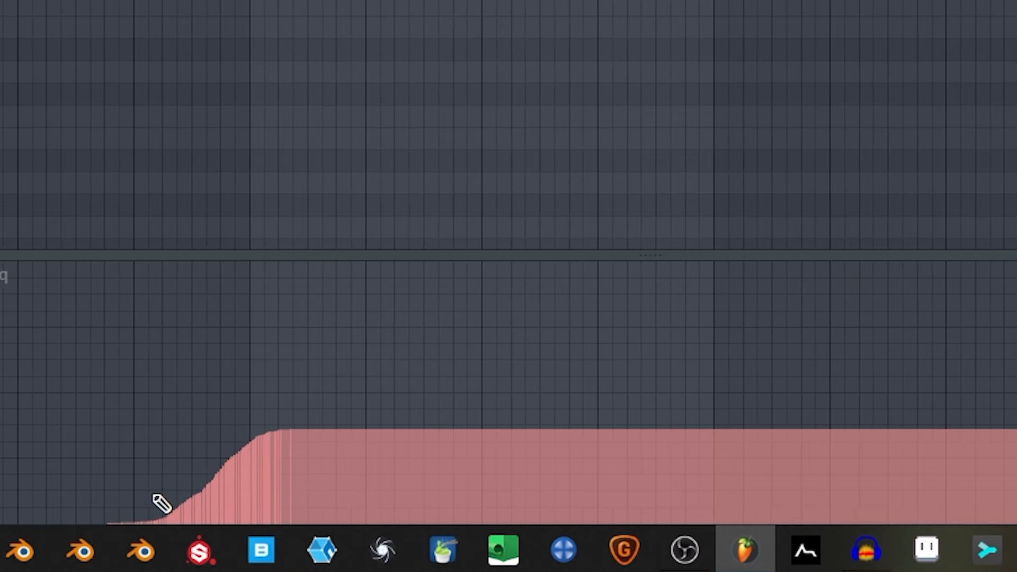
scroll(294, 532, "up", 3)
left_click_drag(331, 537, 462, 519)
left_click_drag(491, 474, 820, 356)
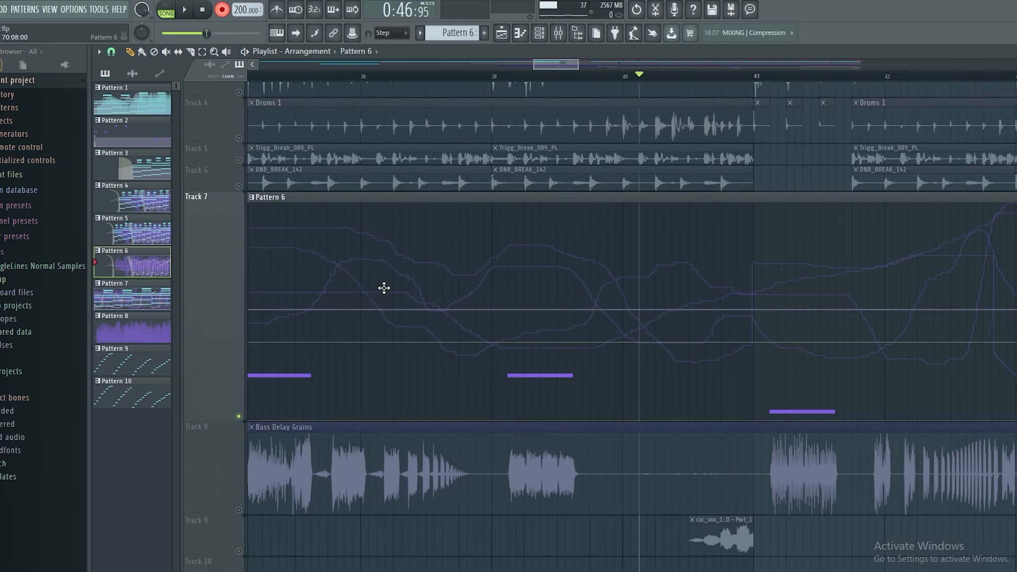
- Examine Pattern 6's dense automation and notes on Track 7 around bars 44 to 53, then return to bar 33
left_click_drag(357, 273, 436, 288)
scroll(551, 292, "down", 2)
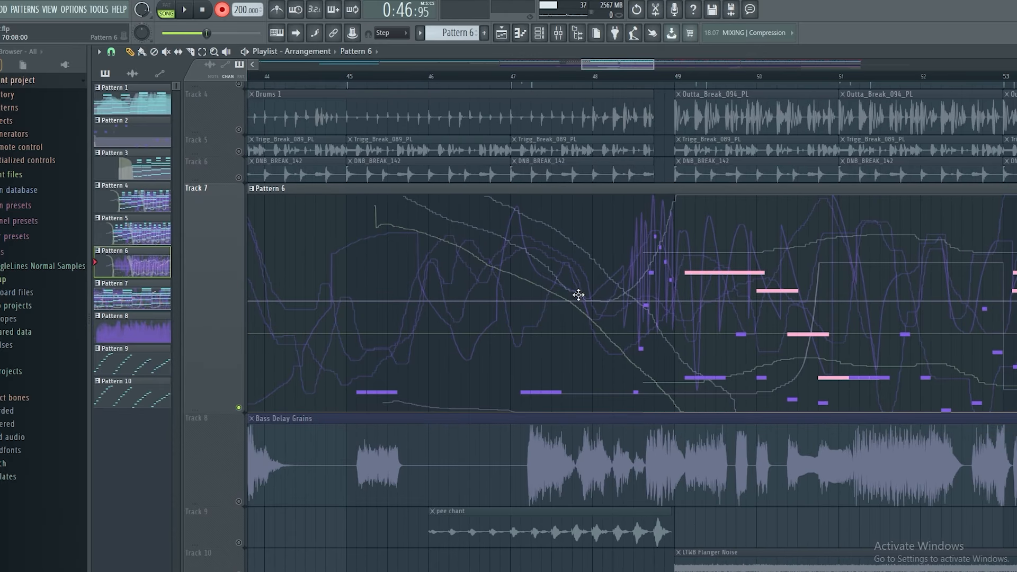
left_click_drag(577, 293, 597, 275)
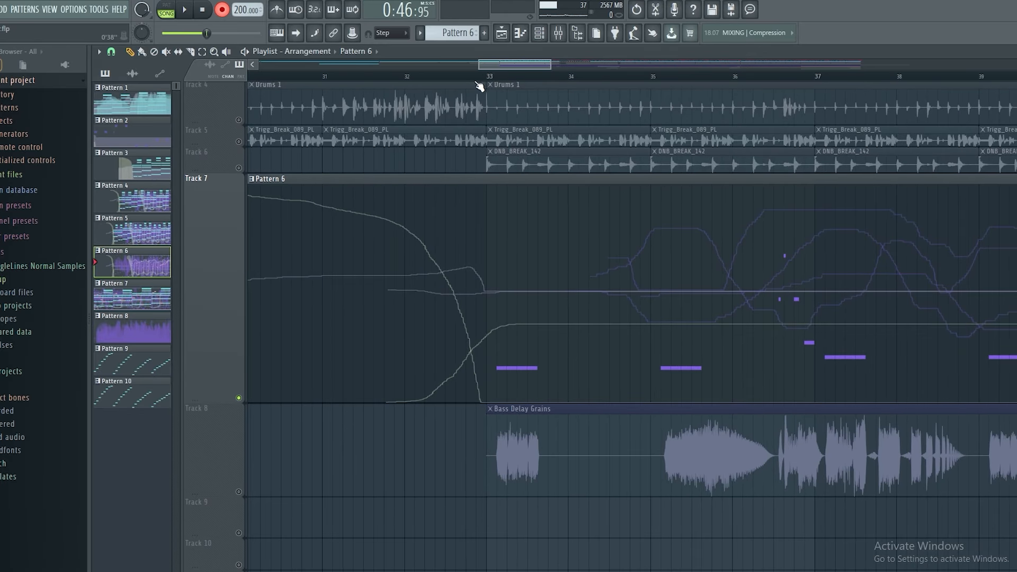
- Open the Bass Dirt channel's Massive synth and move its window to review the patch
key("F6")
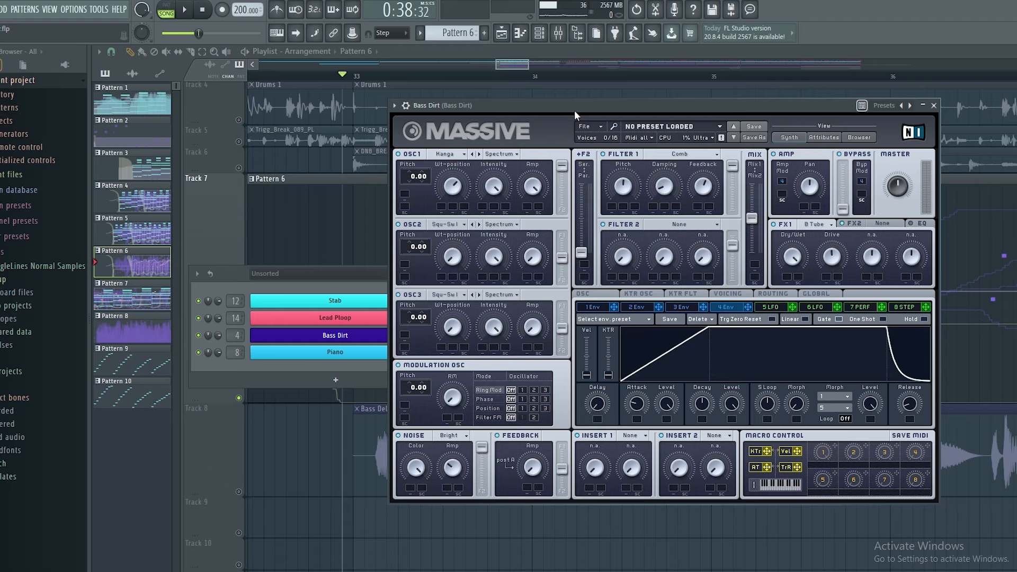
mouse_move(581, 109)
left_mouse_down()
mouse_move(590, 111)
mouse_move(570, 117)
left_mouse_up()
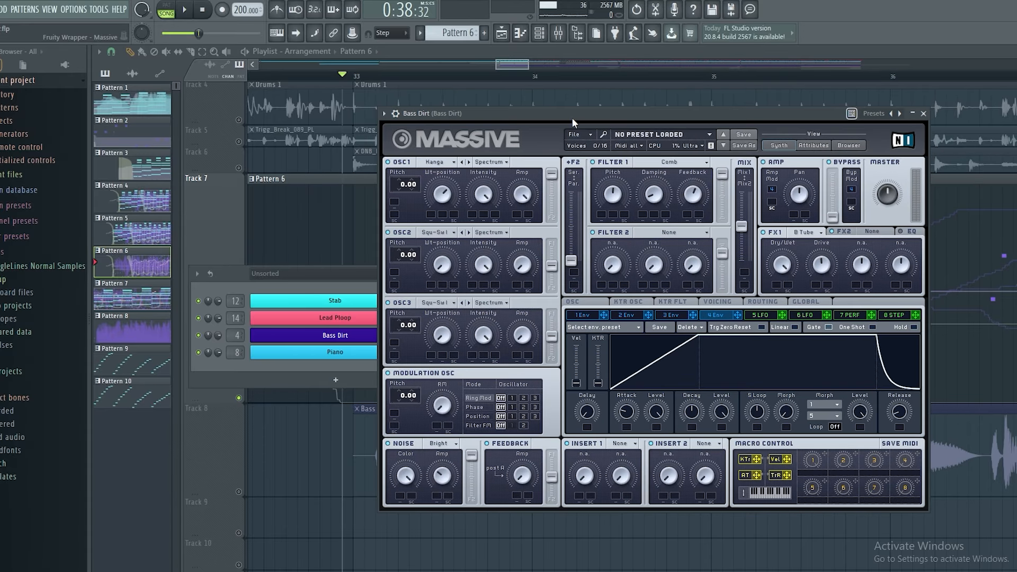
key("space")
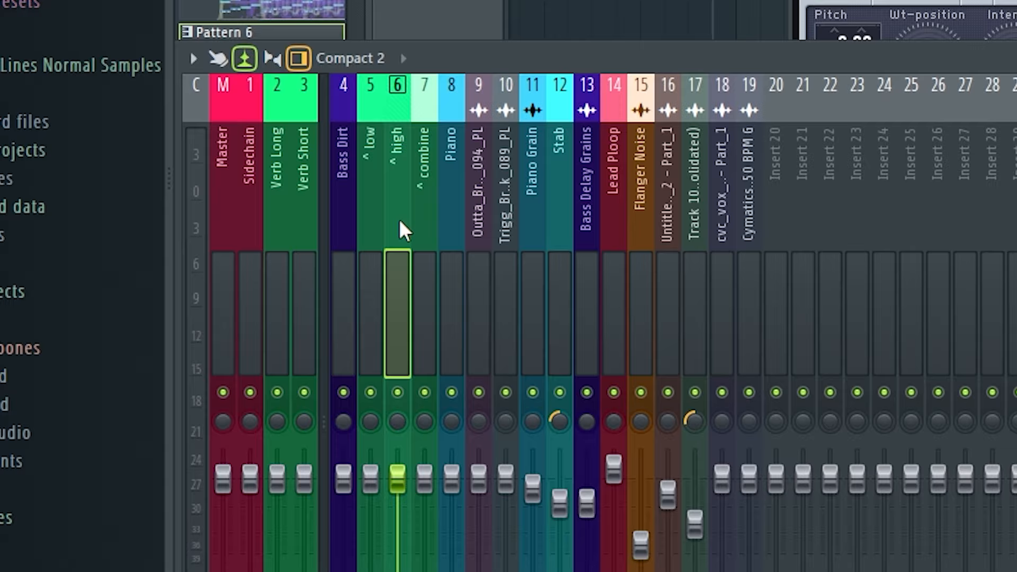
- Inspect the OTT and Fruity parametric EQ 2 settings on the ^ combine mixer track
left_click(415, 270)
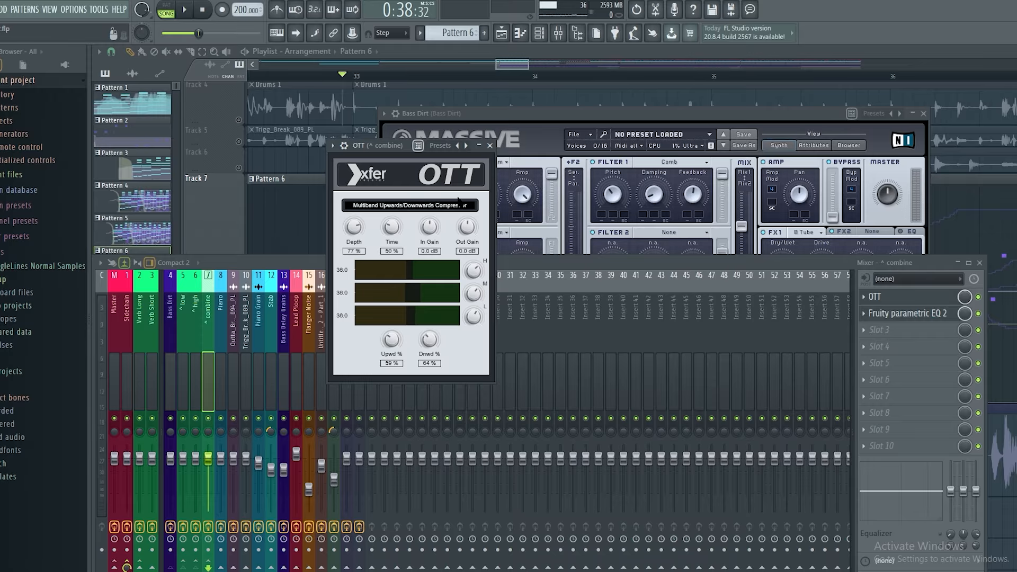
left_click(903, 313)
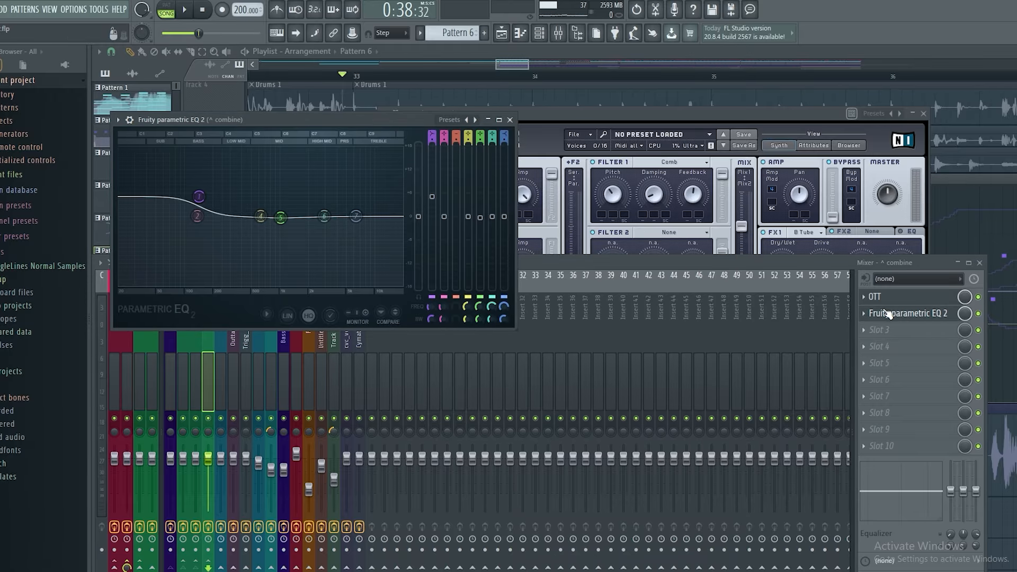
left_click_drag(271, 122, 379, 163)
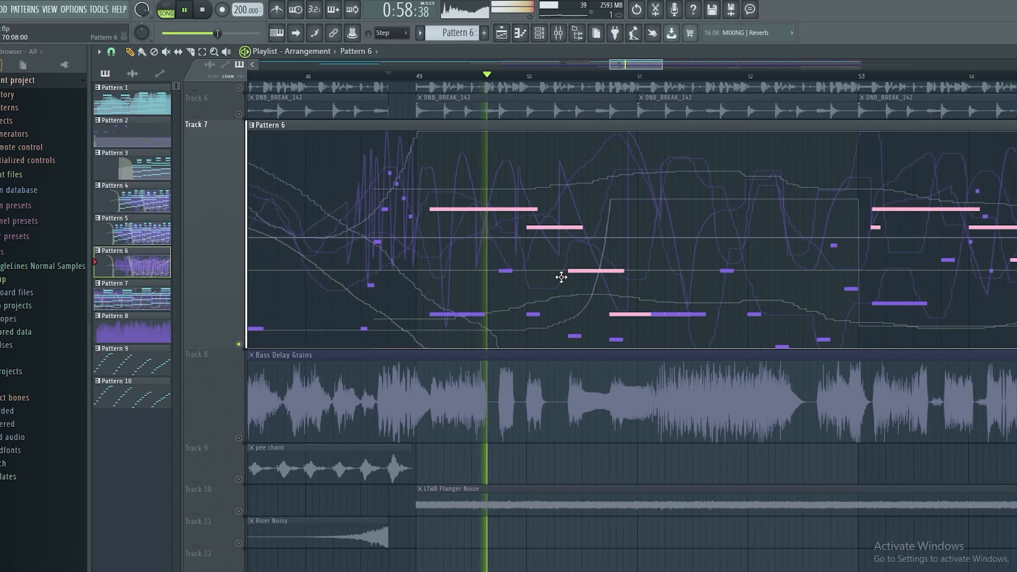
- Follow the playback of Pattern 6 on Track 7 from bar 49 to about bar 57, comparing its notes with Bass Delay Grains
scroll(618, 338, "up", 2)
left_click_drag(557, 338, 321, 342)
mouse_move(526, 371)
left_mouse_down()
mouse_move(363, 383)
mouse_move(381, 402)
mouse_move(310, 404)
left_mouse_up()
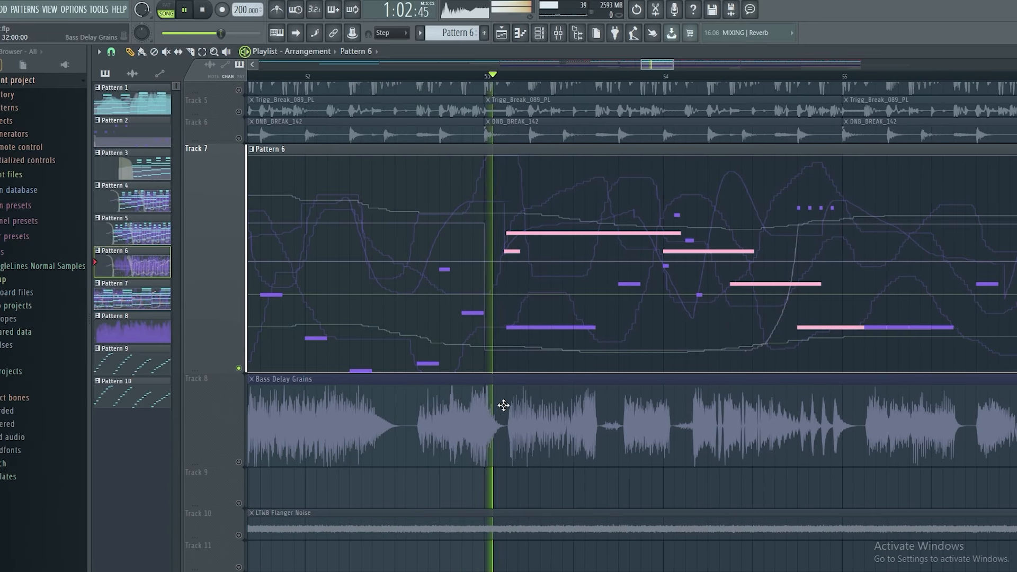
left_click_drag(502, 404, 359, 425)
left_click_drag(540, 399, 363, 367)
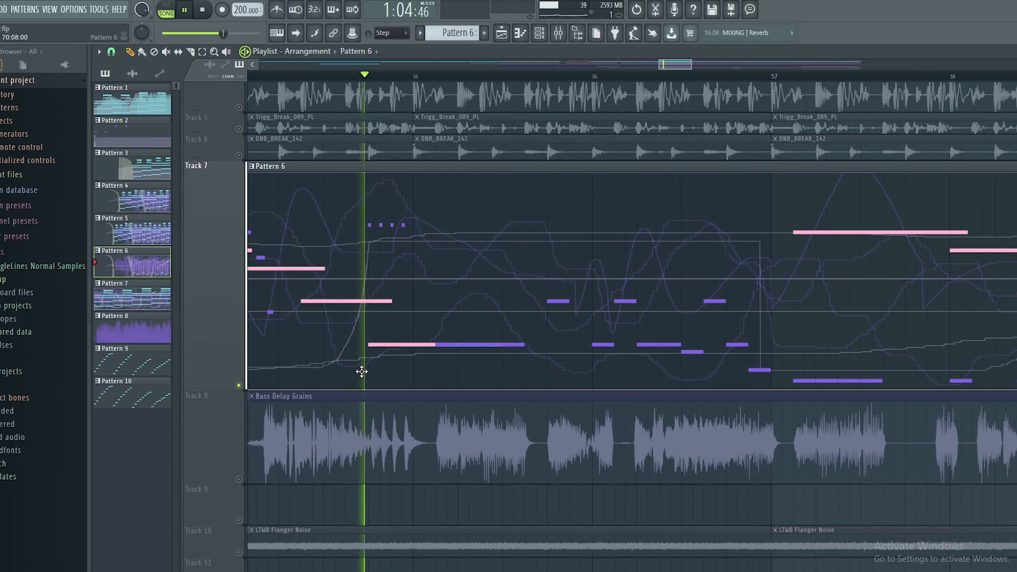
left_click_drag(574, 386, 336, 363)
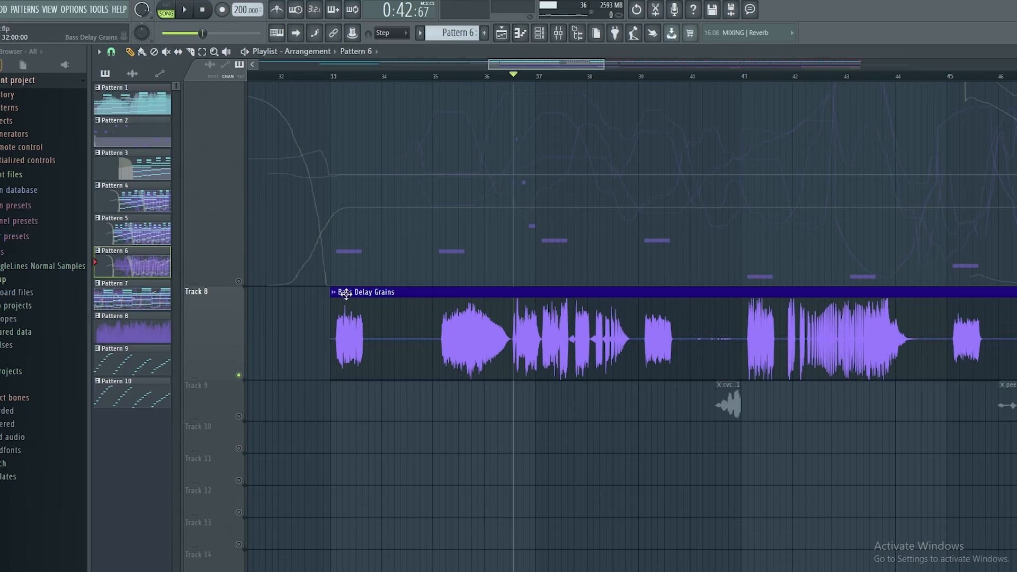
- Play the Bass Delay Grains clip on Track 8 from bar 41 and follow its waveform past bar 49
left_click_drag(700, 293, 341, 289)
scroll(342, 289, "down", 5)
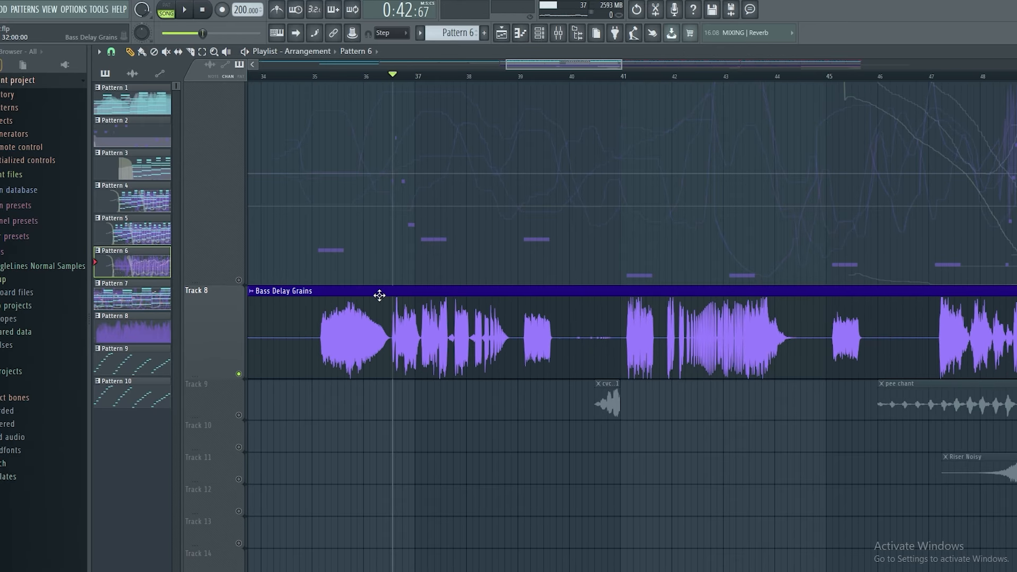
scroll(640, 281, "up", 6)
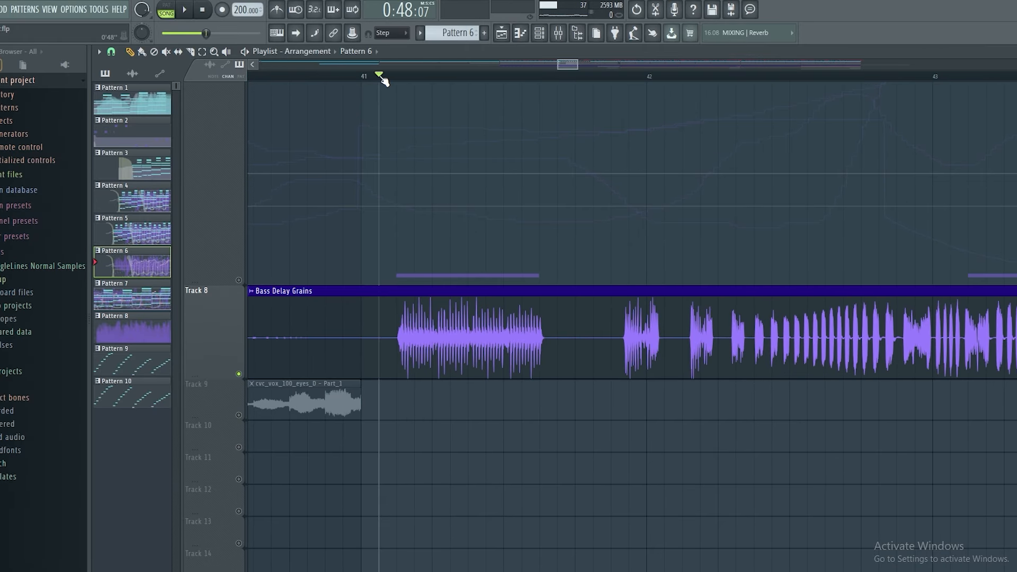
scroll(314, 325, "down", 2)
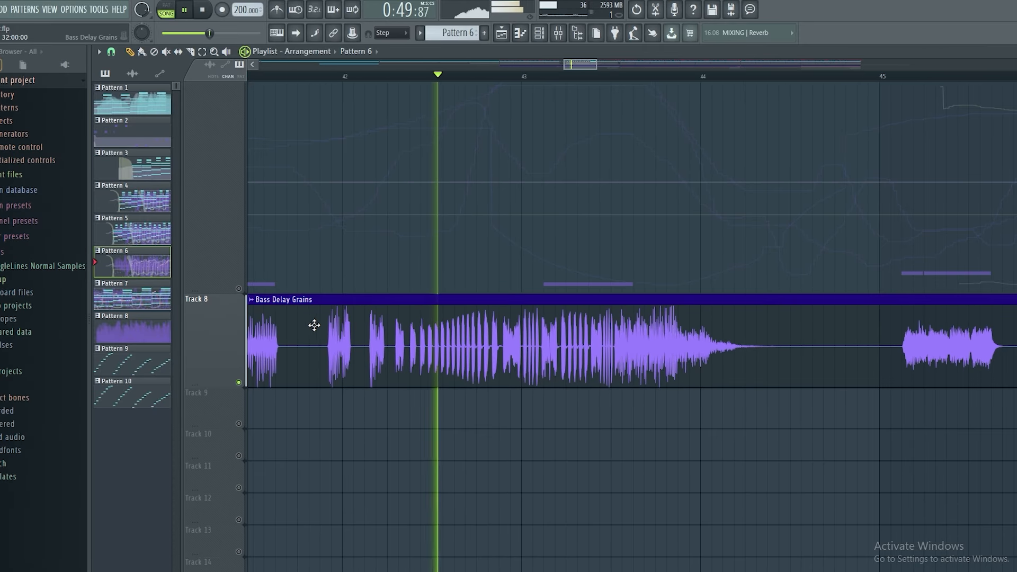
left_click_drag(467, 327, 271, 323)
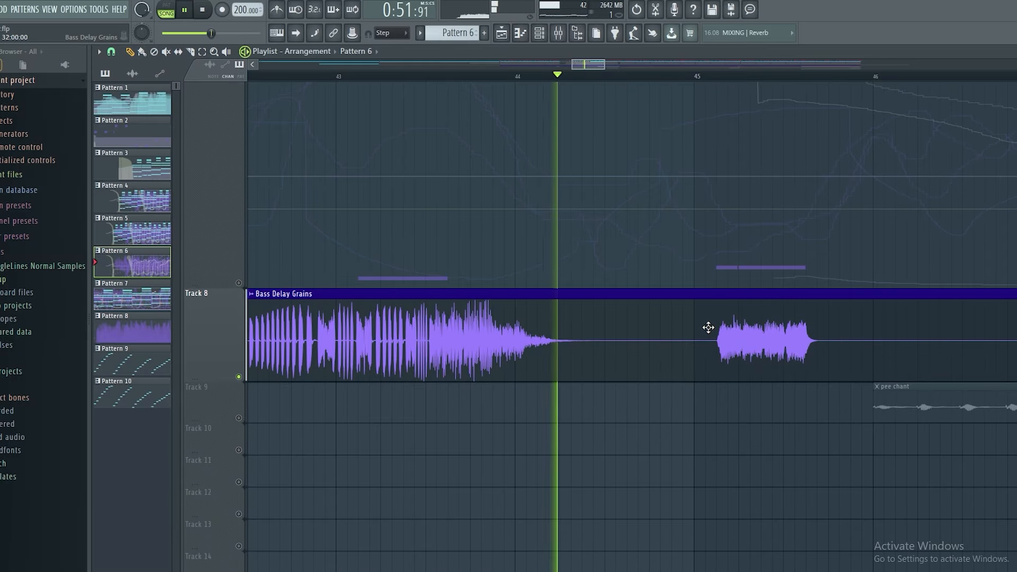
left_click_drag(858, 377, 574, 364)
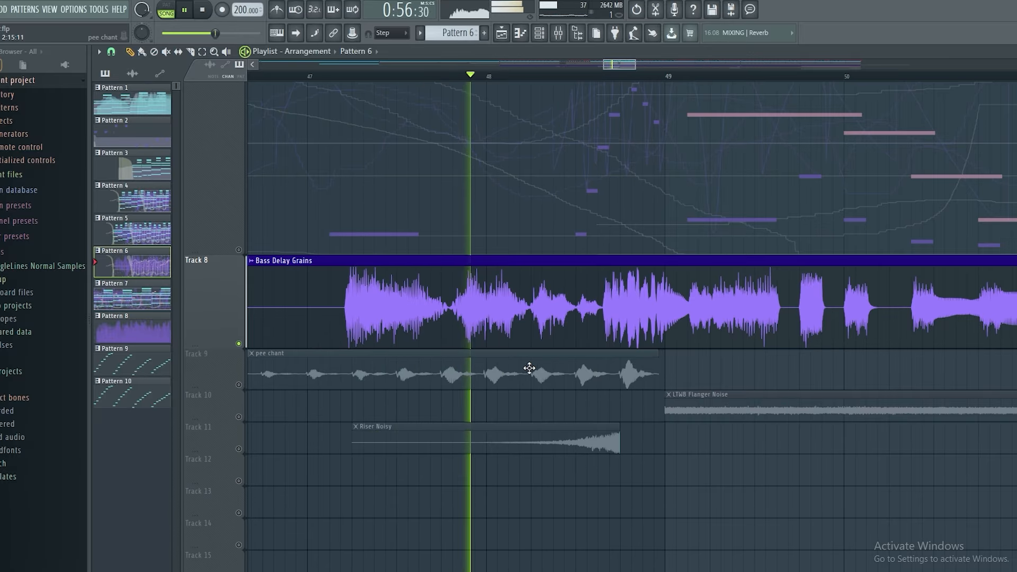
left_click_drag(556, 370, 319, 379)
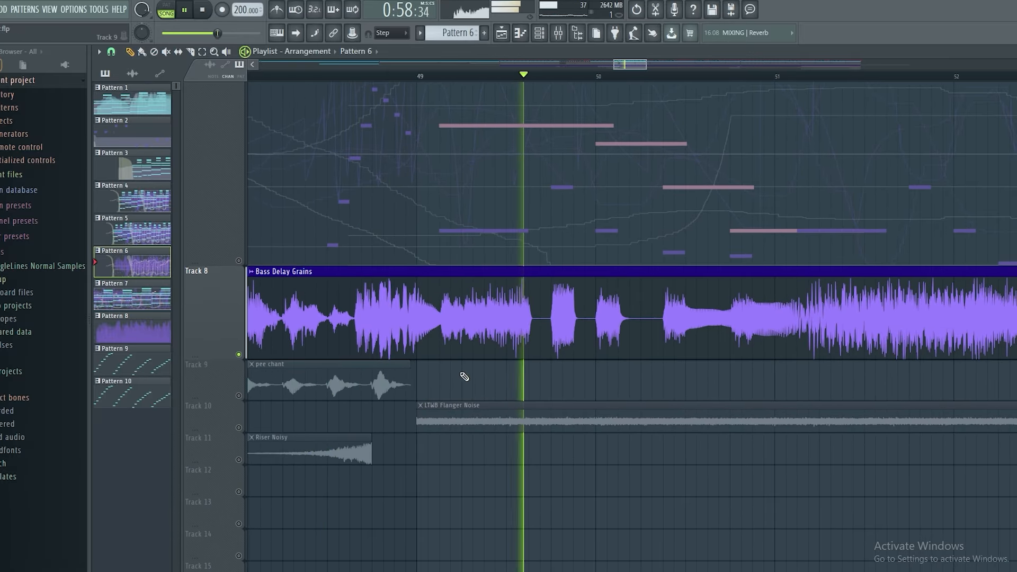
left_click_drag(504, 379, 255, 364)
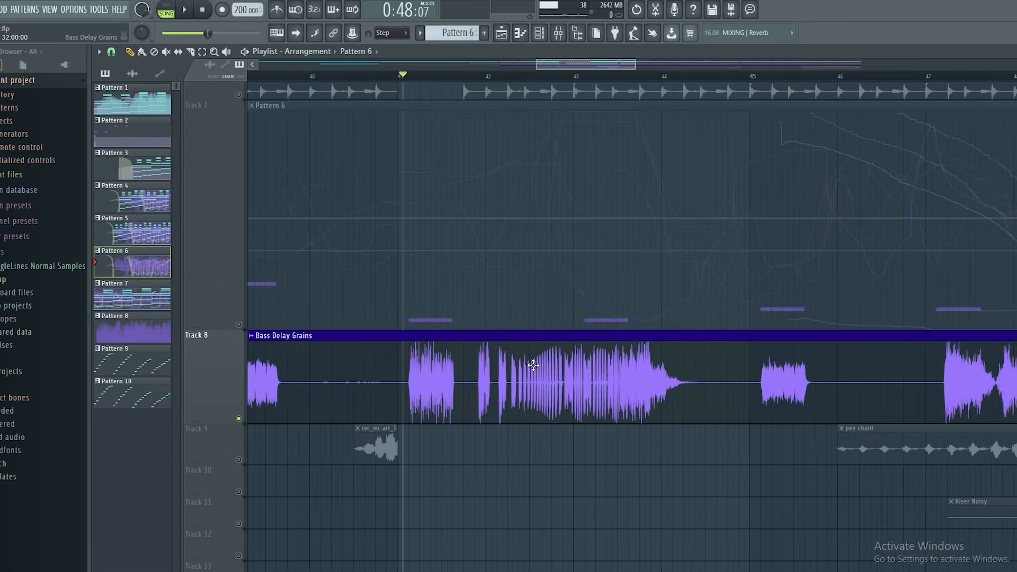
- Return to the start of the Piano Grain clip on Track 3 and play it
left_click_drag(530, 360, 578, 411)
scroll(524, 378, "down", 3)
scroll(524, 379, "down", 1)
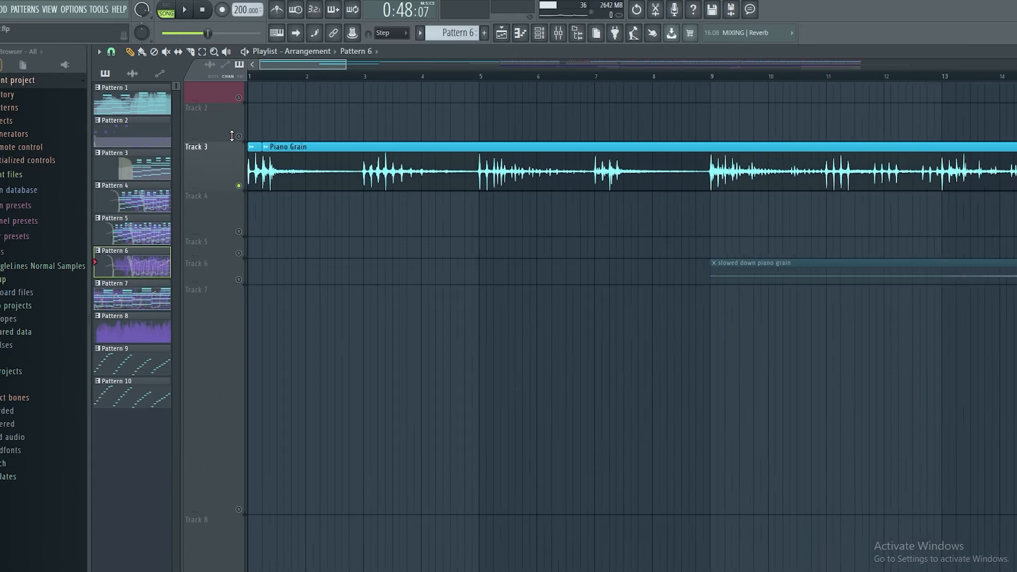
key("space")
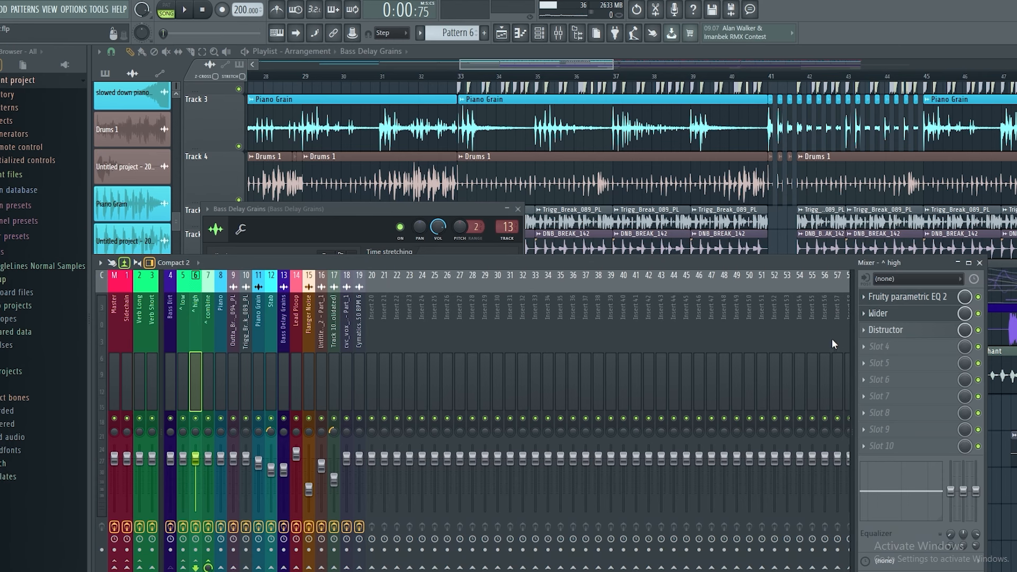
- Add Fruity Delay 3 to the fourth effect slot of the ^ high mixer track, then raise its delay time and feedback level
left_click(880, 352)
mouse_move(903, 336)
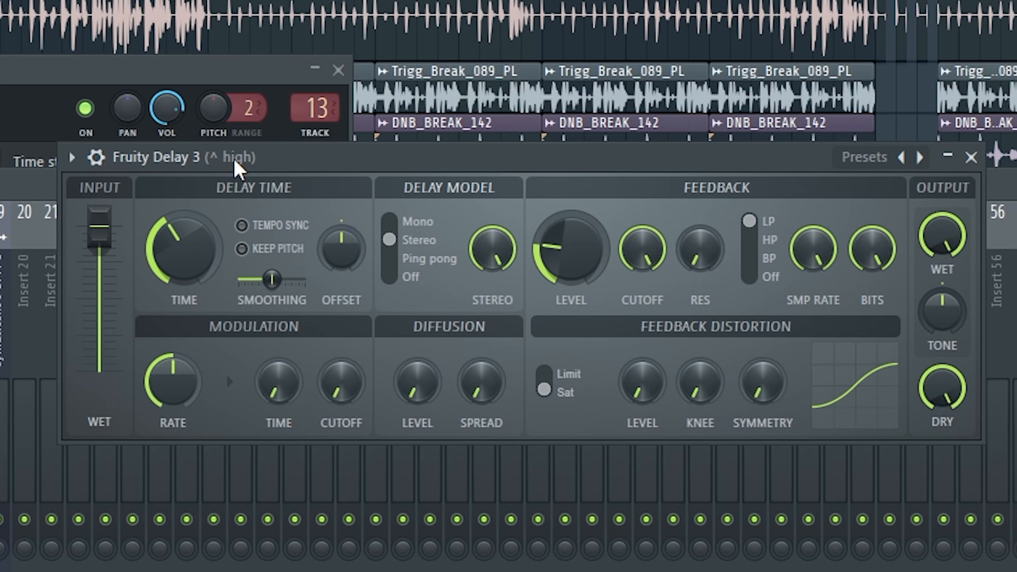
mouse_move(174, 253)
left_mouse_down()
mouse_move(170, 261)
mouse_move(182, 261)
left_mouse_up()
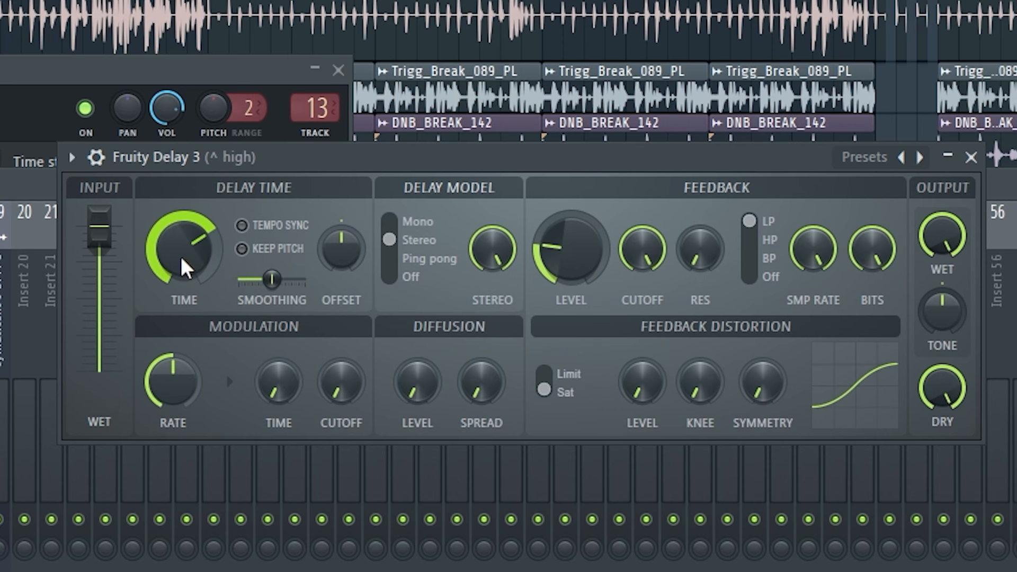
mouse_move(560, 273)
left_mouse_down()
mouse_move(561, 249)
mouse_move(567, 262)
left_mouse_up()
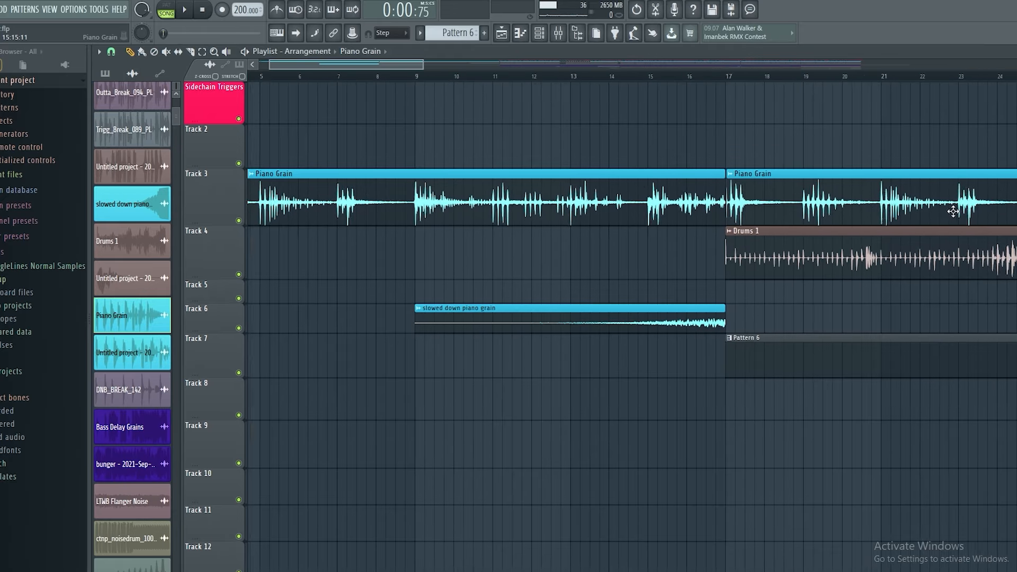
- Examine the opening hits of the Piano Grain clip on Track 3 and place the playhead at bar 3
scroll(420, 193, "left", 3)
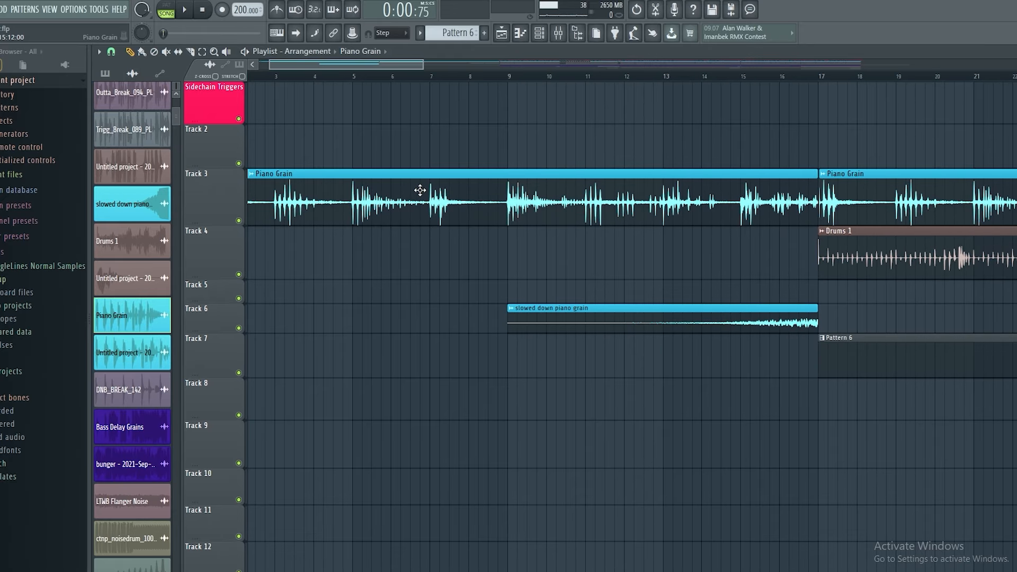
double_click(352, 189)
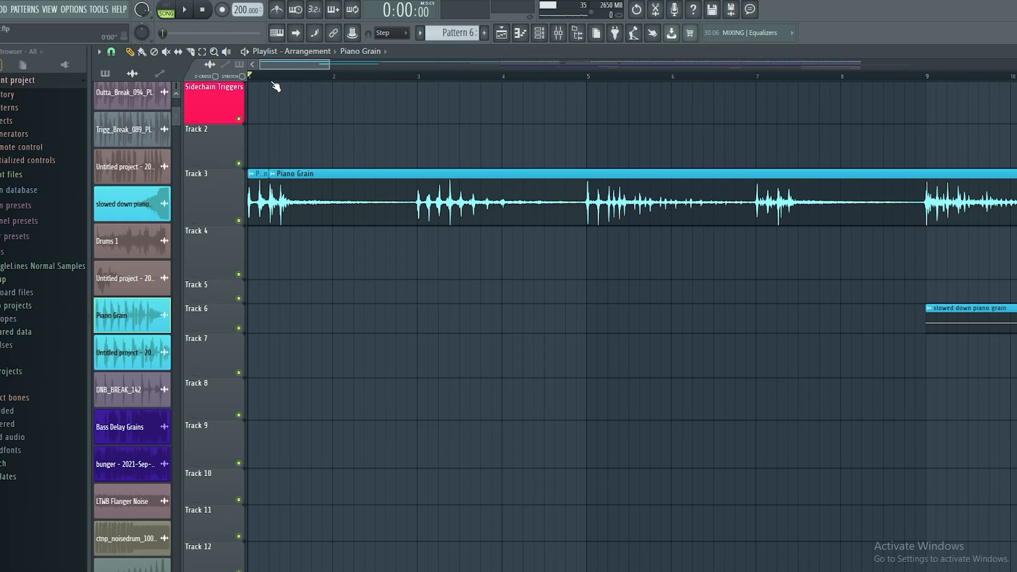
left_click(364, 76)
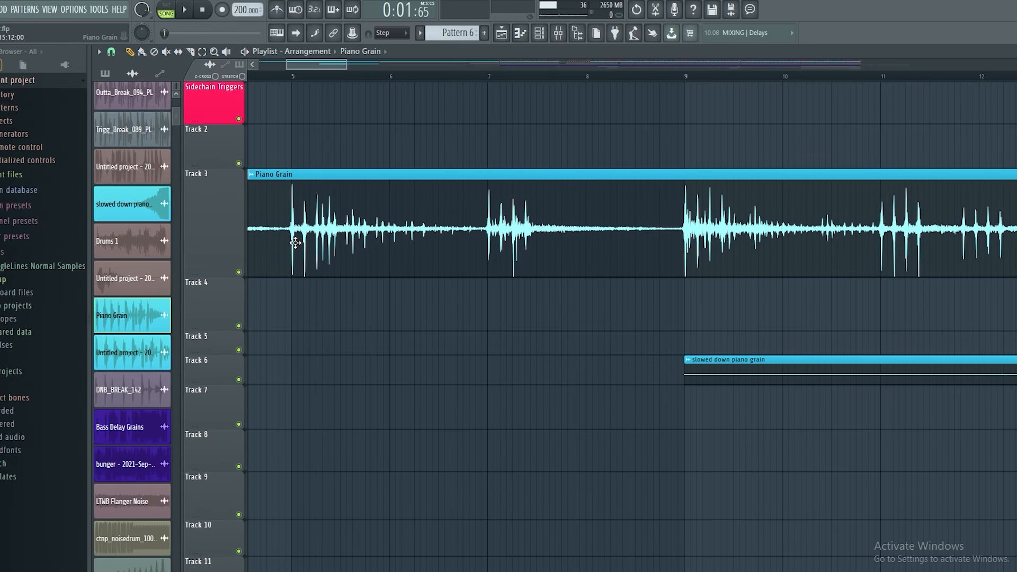
scroll(295, 243, "left", 5)
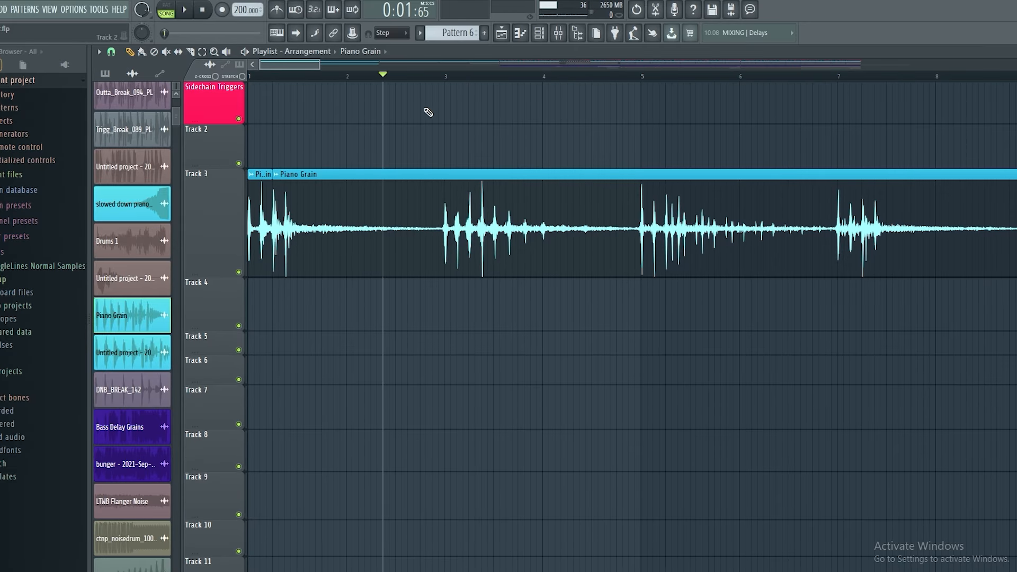
left_click(445, 77)
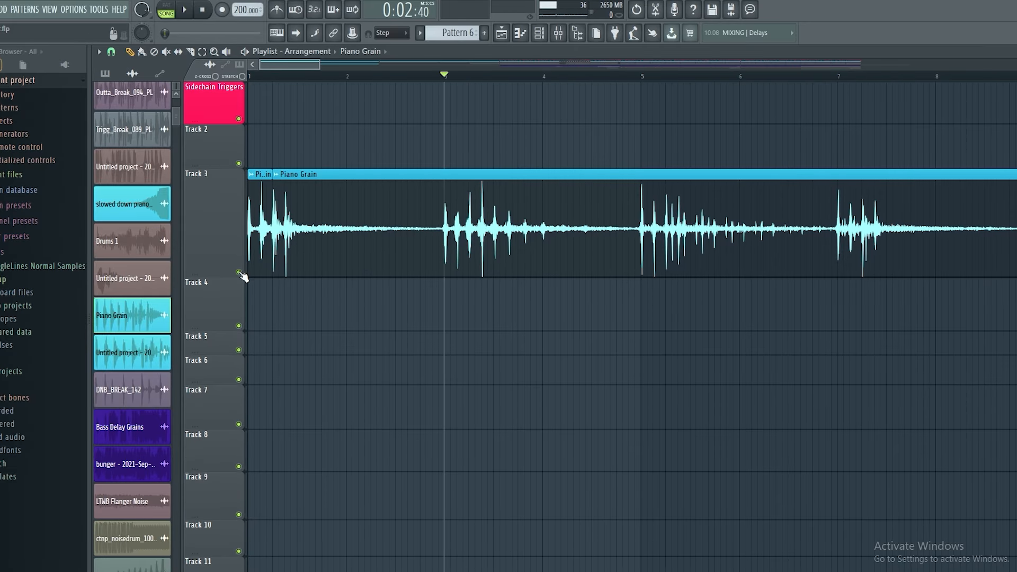
- Reduce Track 3's height and survey the arrangement across bars 14 to 37
left_click_drag(239, 277, 235, 207)
scroll(508, 212, "down", 3)
left_click_drag(519, 174, 179, 152)
left_click_drag(954, 260, 535, 223)
scroll(520, 242, "down", 2)
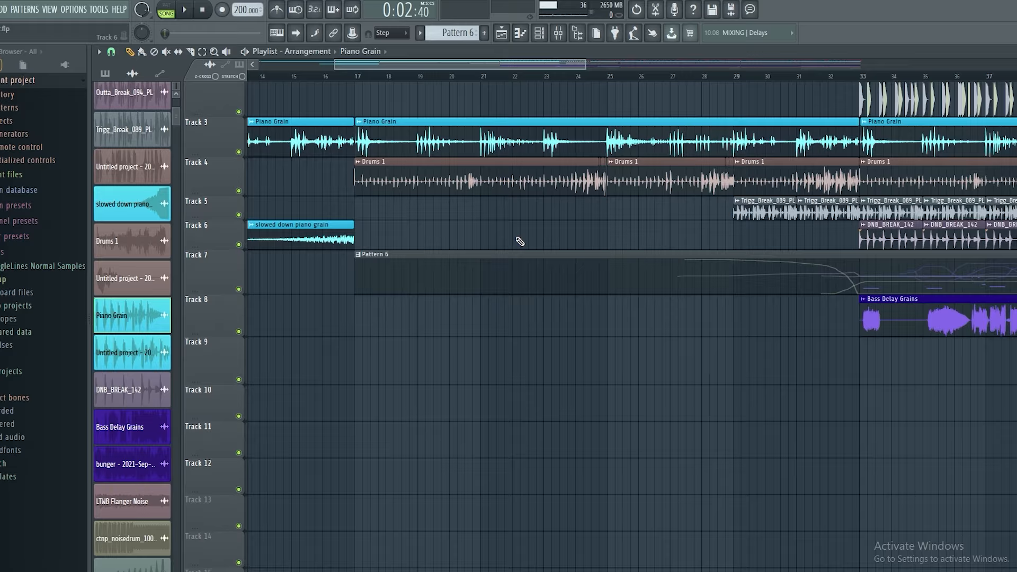
- Play the arrangement from around bar 35 with the ^ high track's Fruity Delay 3 in view, and stop it
scroll(520, 241, "down", 1)
left_click_drag(726, 271, 390, 268)
scroll(390, 268, "up", 6)
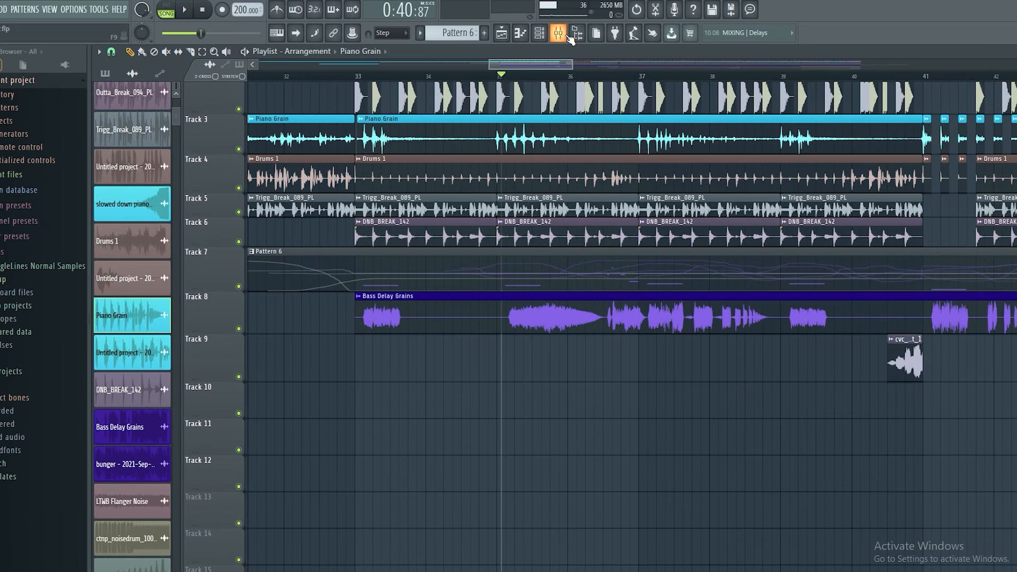
key("F9")
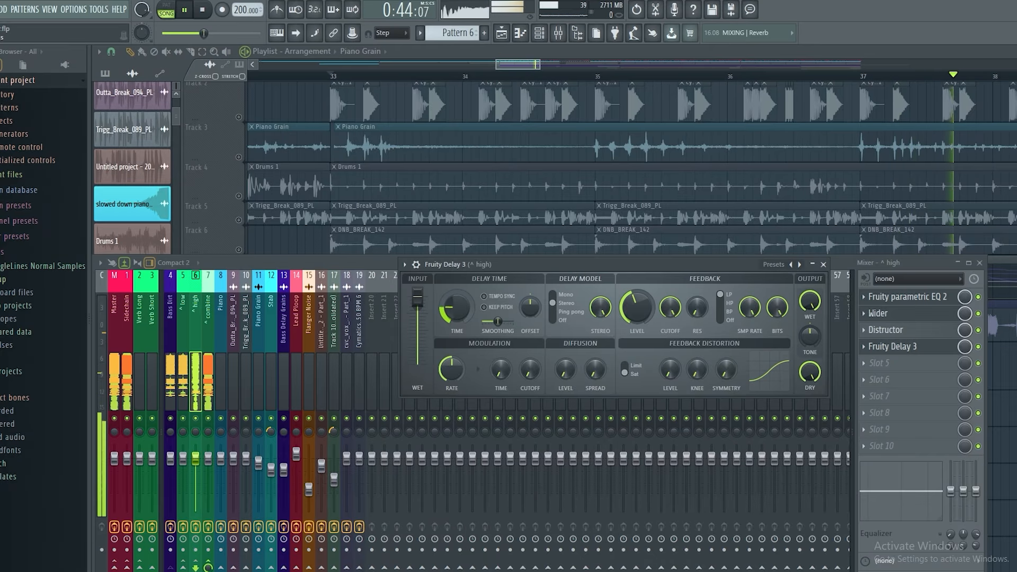
key("space")
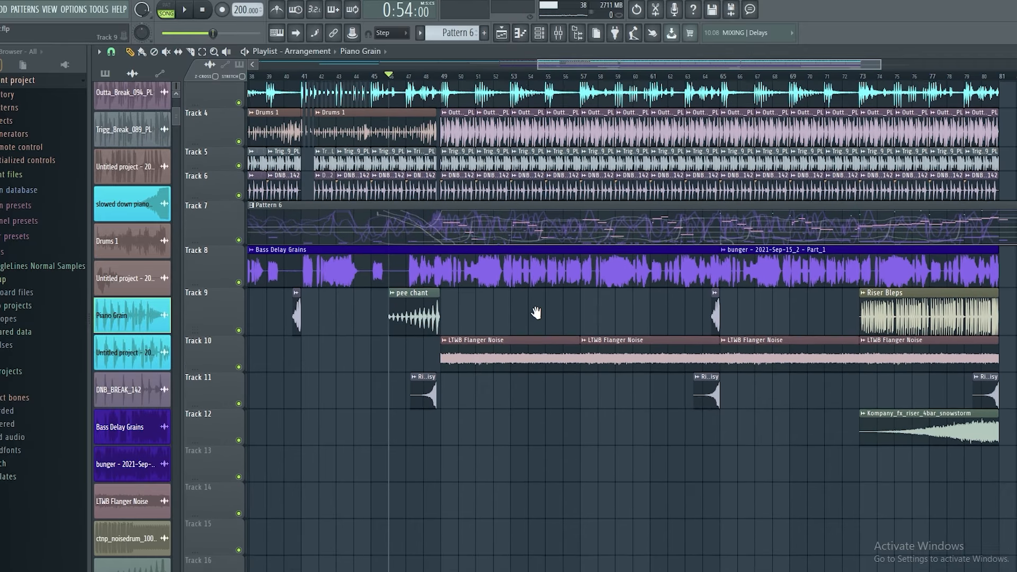
- Survey the arrangement from bar 38 to 81 and home in on the pee chant clip on Track 9
scroll(536, 312, "up", 1)
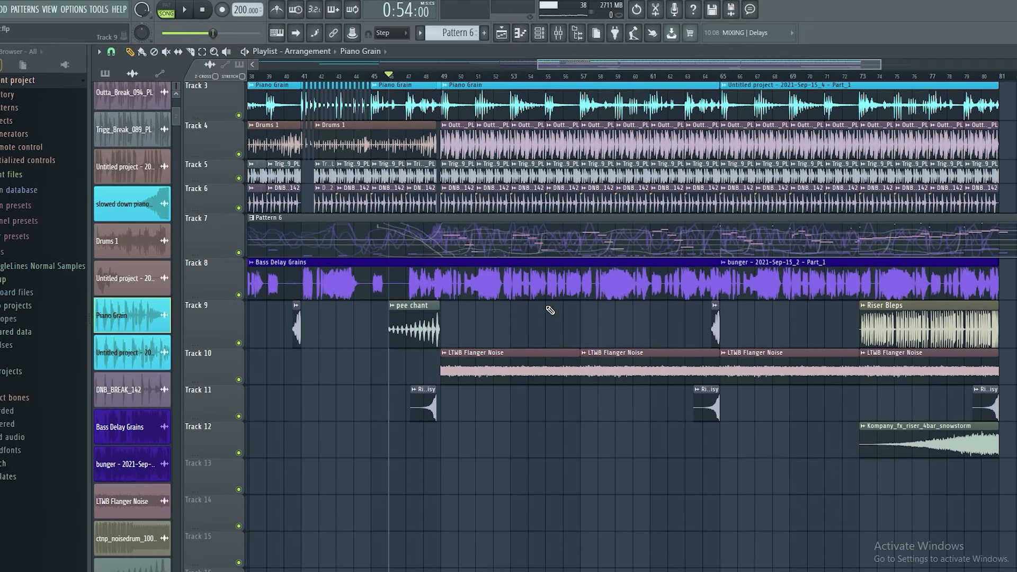
left_click_drag(392, 307, 503, 275)
left_click_drag(804, 337, 581, 300)
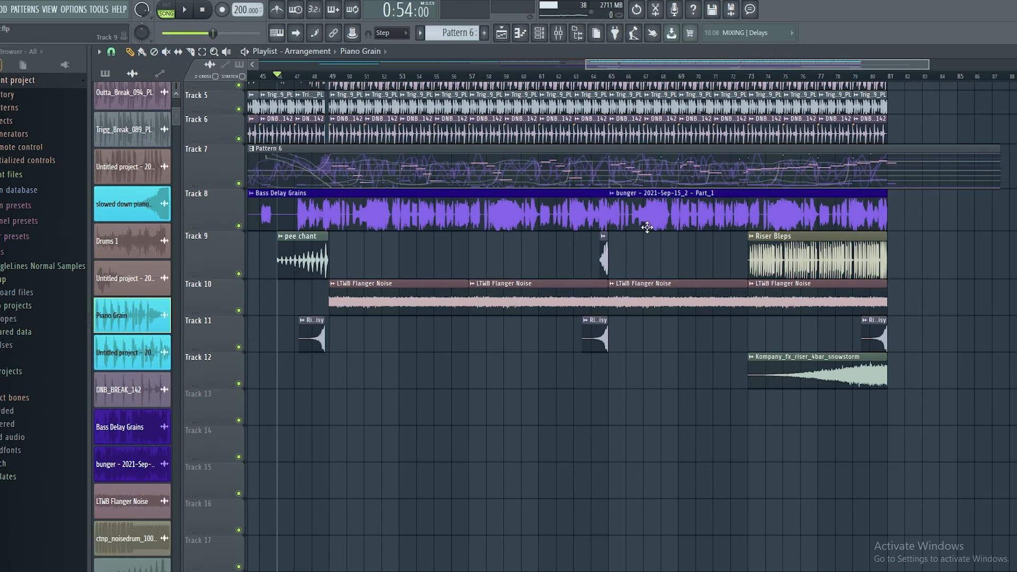
scroll(390, 274, "up", 2)
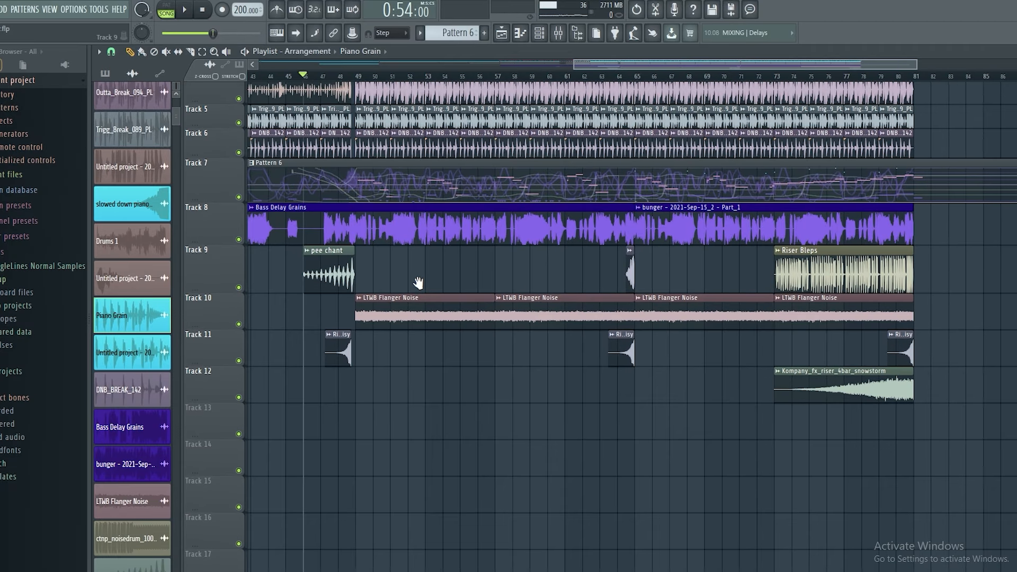
scroll(387, 290, "up", 5)
scroll(376, 317, "up", 2)
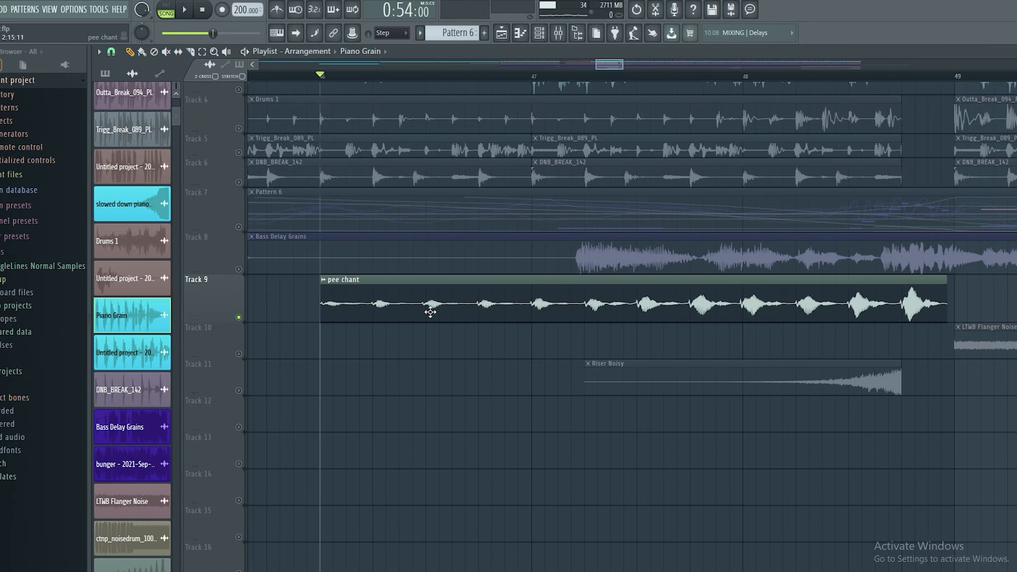
- Open the pee chant clip's channel settings and mixer track, and play the soloed clip with its effects bypassed
double_click(430, 311)
left_click(558, 32)
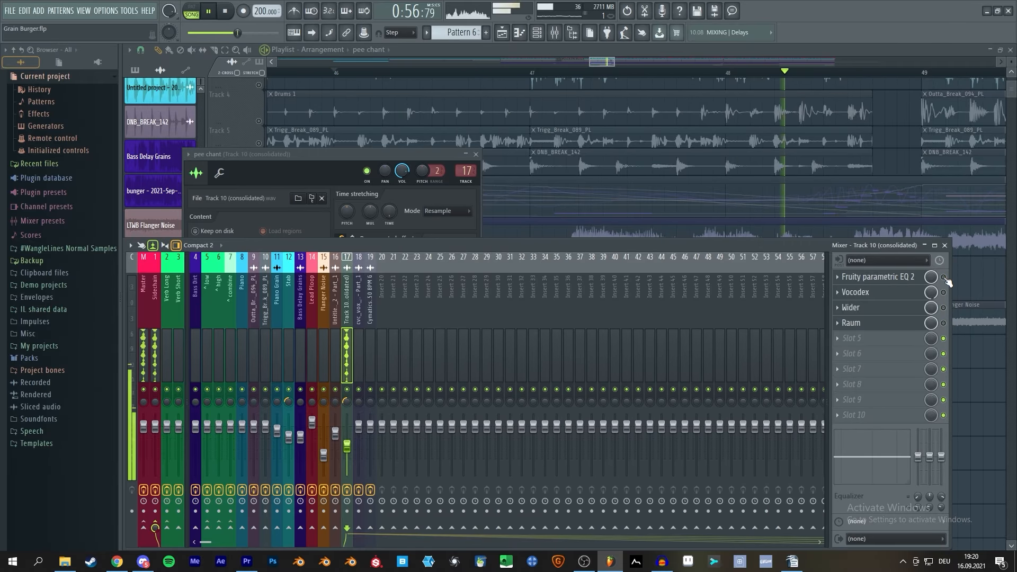
key("space")
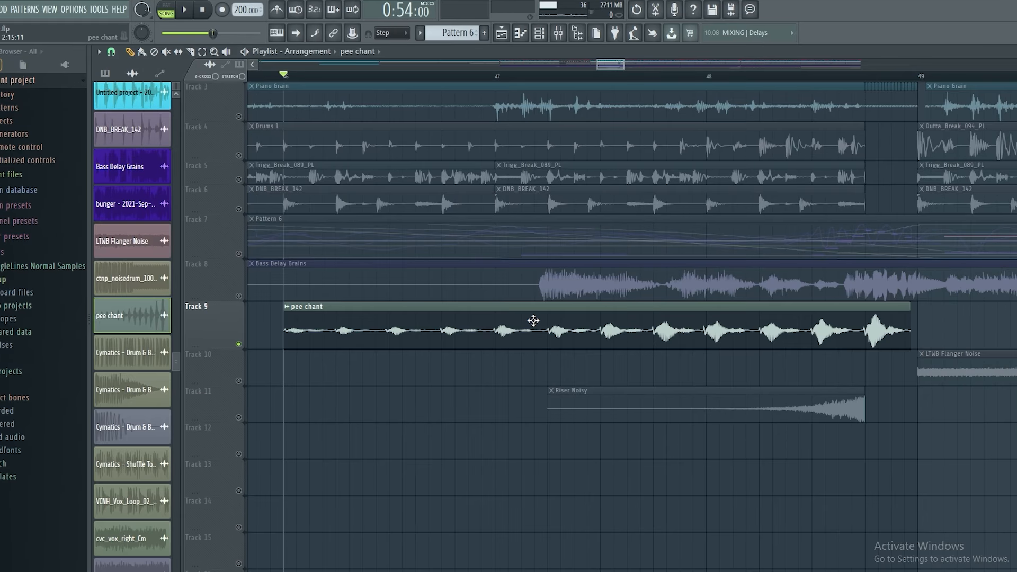
key("space")
scroll(580, 413, "down", 1)
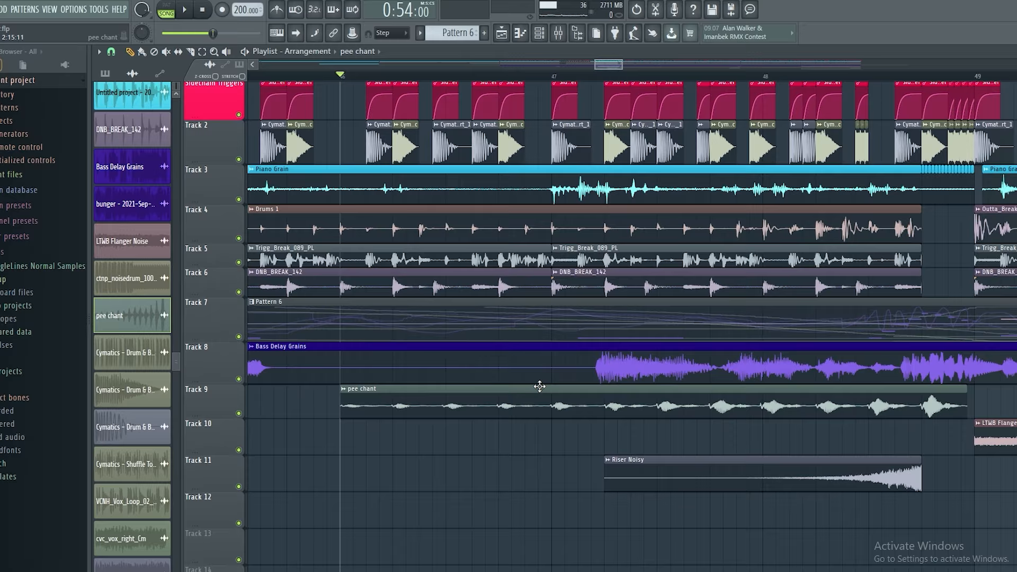
- Examine the tracks surrounding the pee chant clip across bars 45 to 51
left_click_drag(538, 386, 501, 351)
scroll(461, 336, "down", 3)
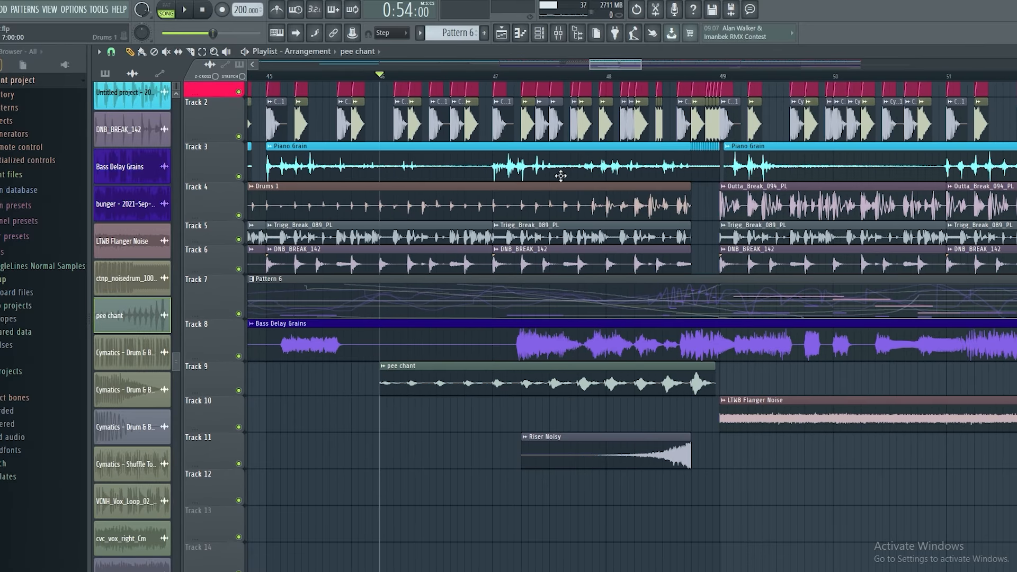
left_click(559, 38)
scroll(459, 409, "up", 2)
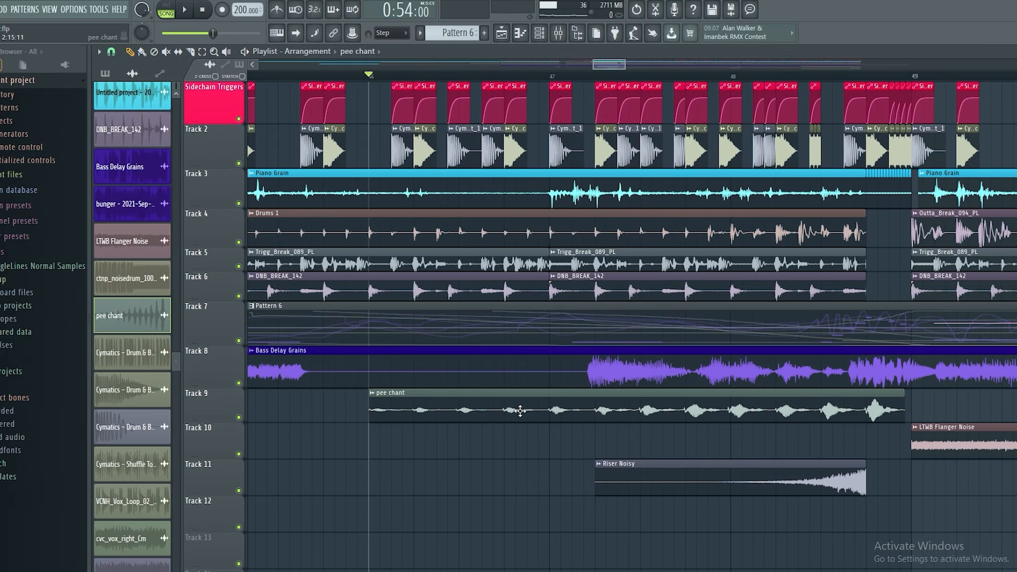
left_click_drag(564, 429, 535, 420)
- Enlarge Track 7 and play Pattern 6 from bar 49
scroll(482, 335, "down", 2)
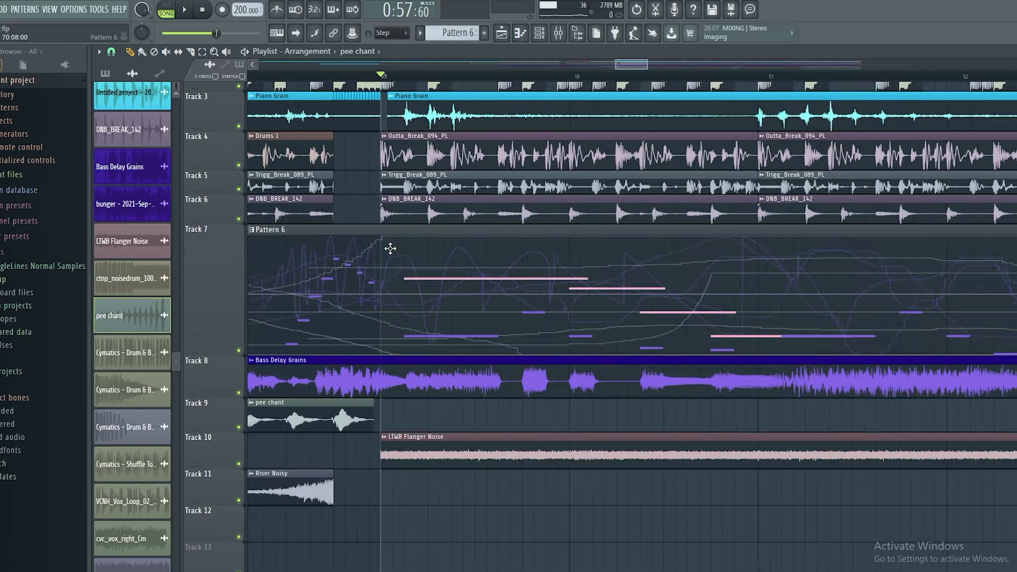
scroll(390, 249, "down", 3)
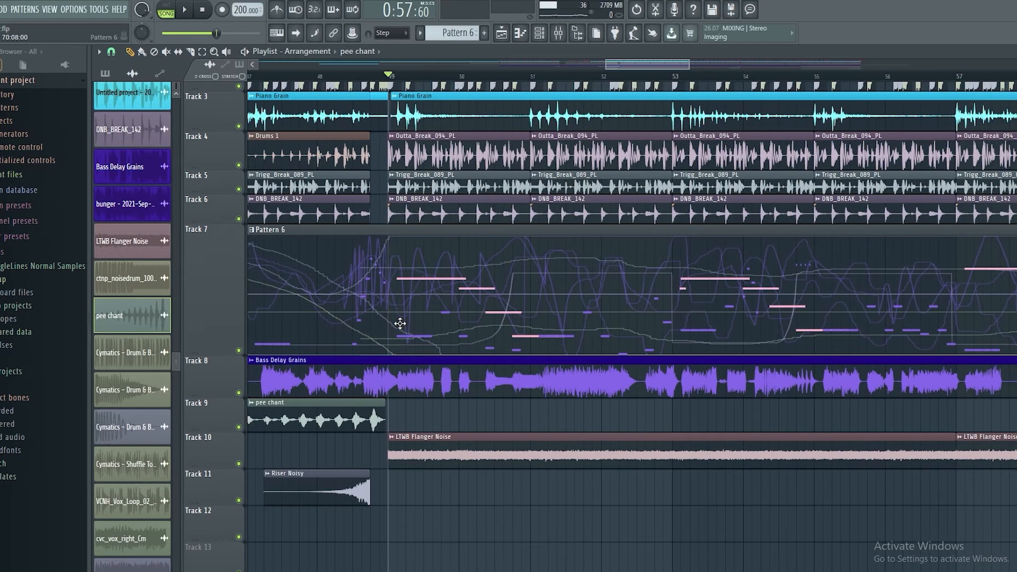
scroll(393, 297, "up", 4)
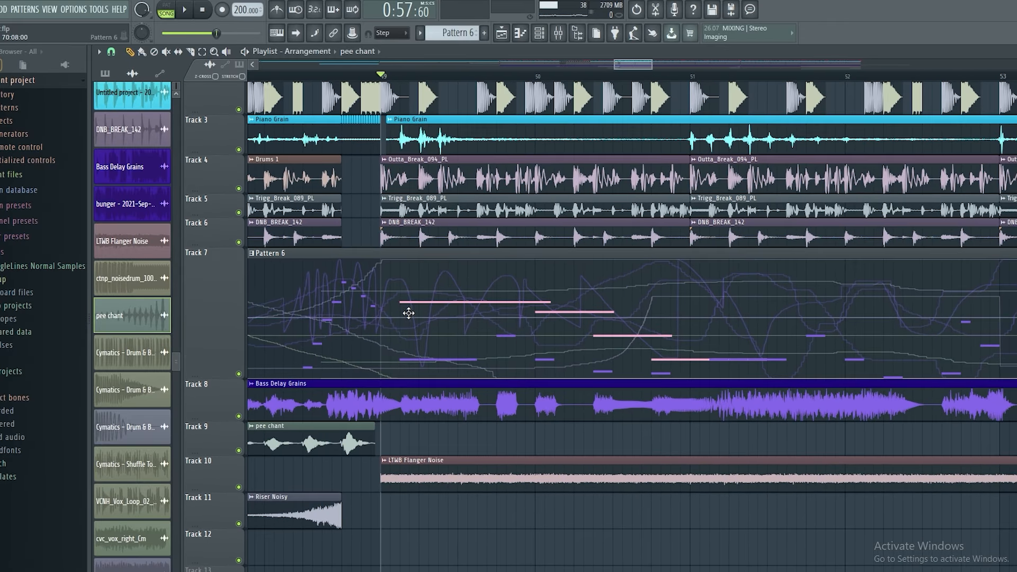
scroll(692, 322, "down", 2)
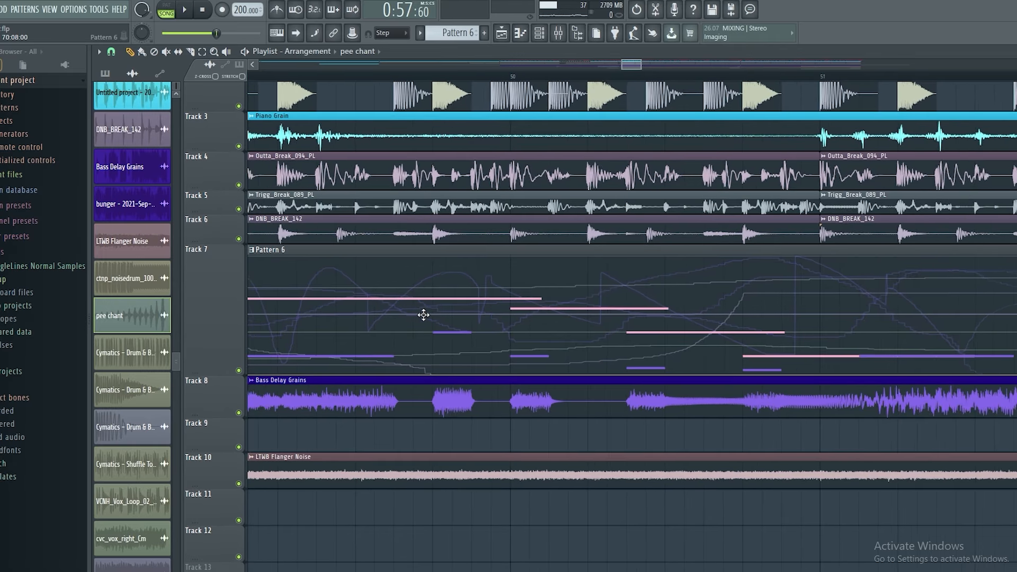
key("space")
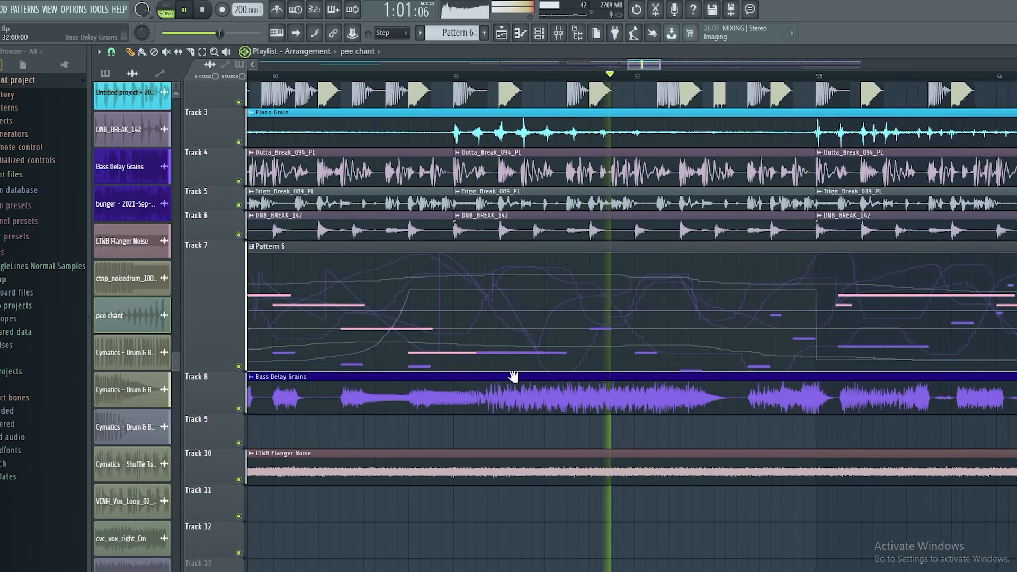
scroll(616, 380, "up", 1)
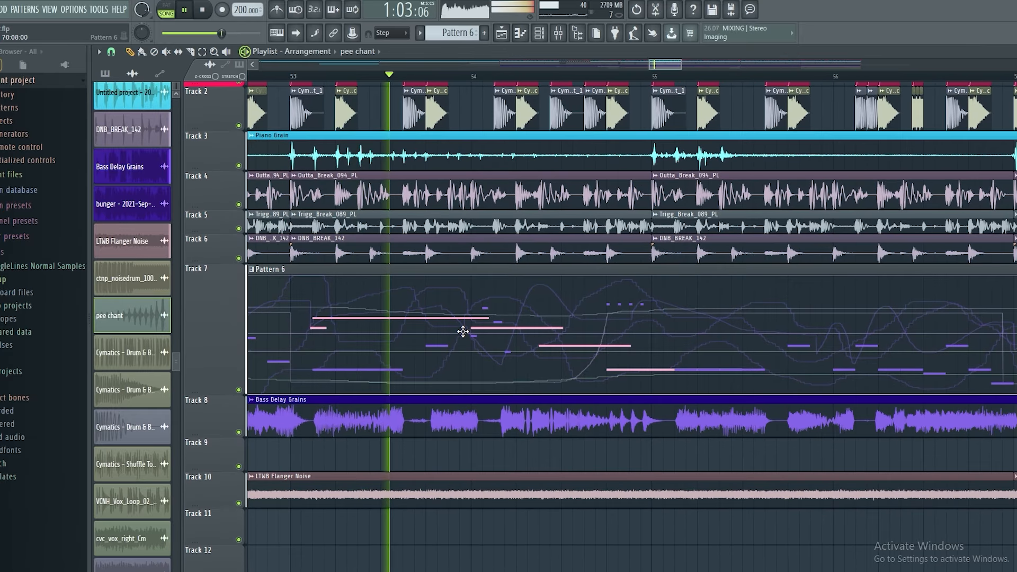
- Open Pattern 6's Lead Ploop notes in the piano roll, follow them during playback and stop
double_click(461, 329)
left_click_drag(403, 189, 563, 430)
right_click(403, 233)
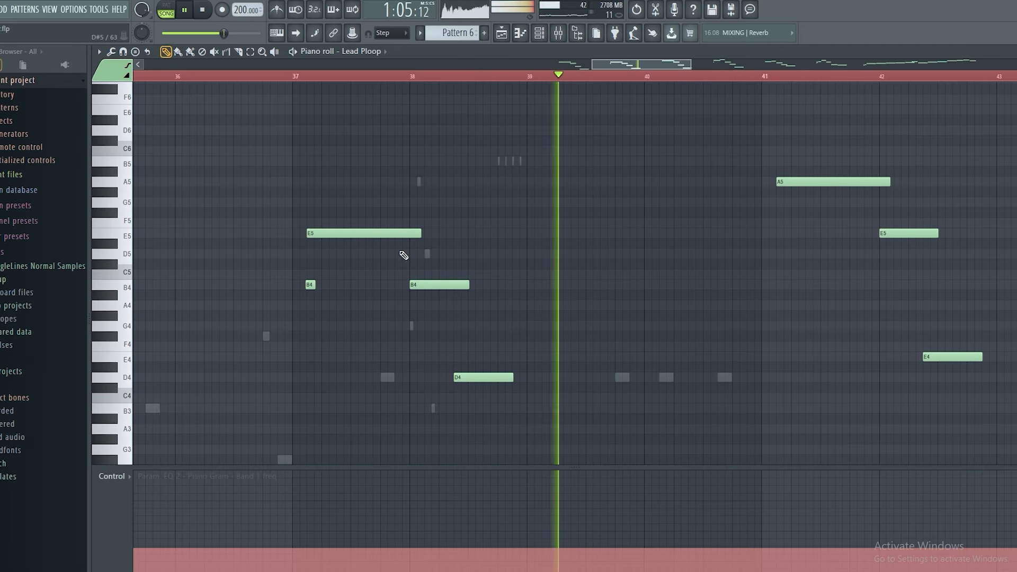
left_click_drag(585, 349, 410, 190)
left_click_drag(689, 159, 509, 359)
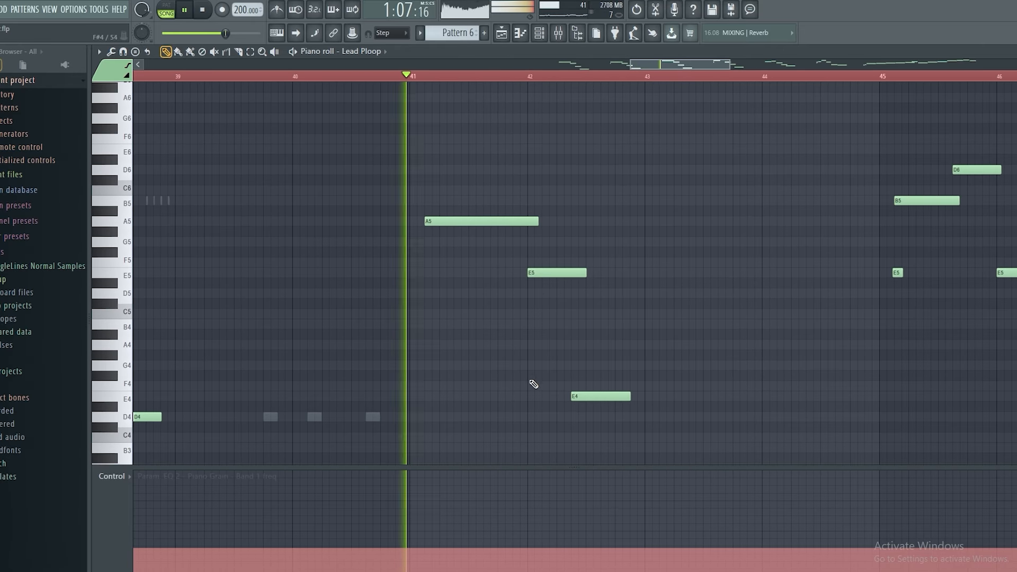
left_click_drag(619, 444, 650, 320)
key("space")
- Examine the first descending Lead Ploop phrase from bar 33 and audition its E5 and B2 notes
scroll(571, 335, "down", 4)
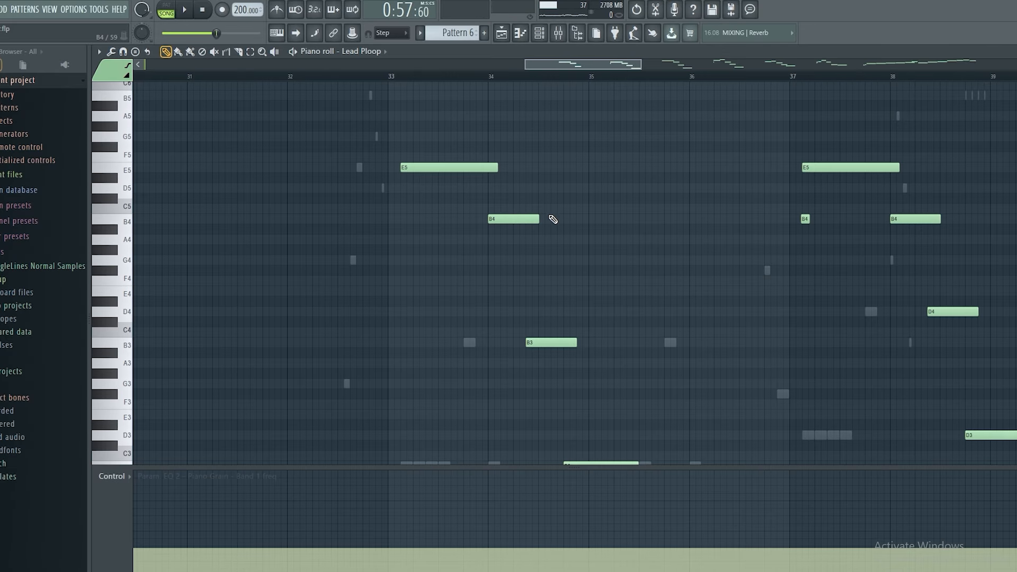
mouse_move(511, 179)
left_mouse_down()
mouse_move(472, 145)
mouse_move(476, 175)
left_mouse_up()
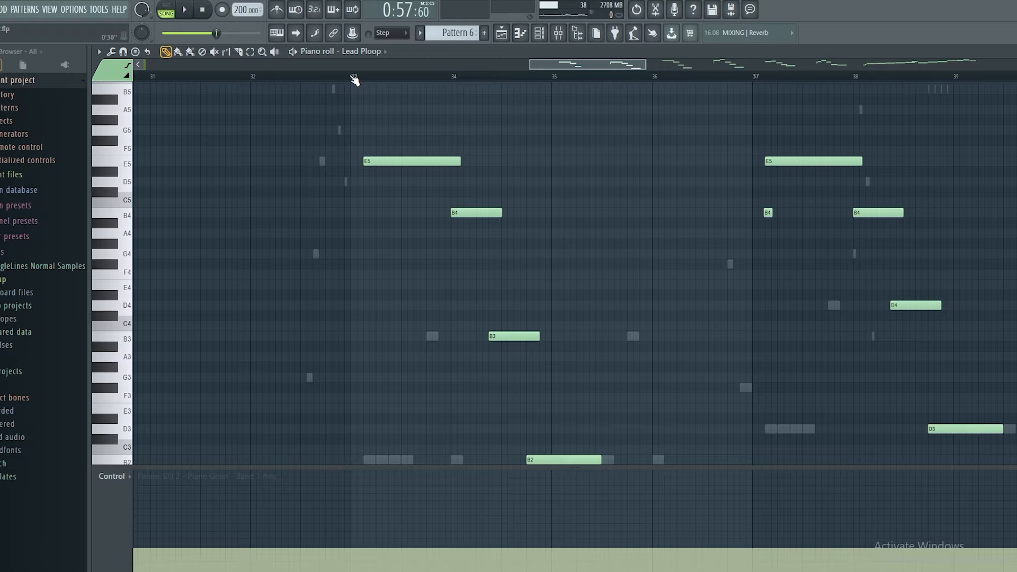
left_click_drag(559, 185, 537, 127)
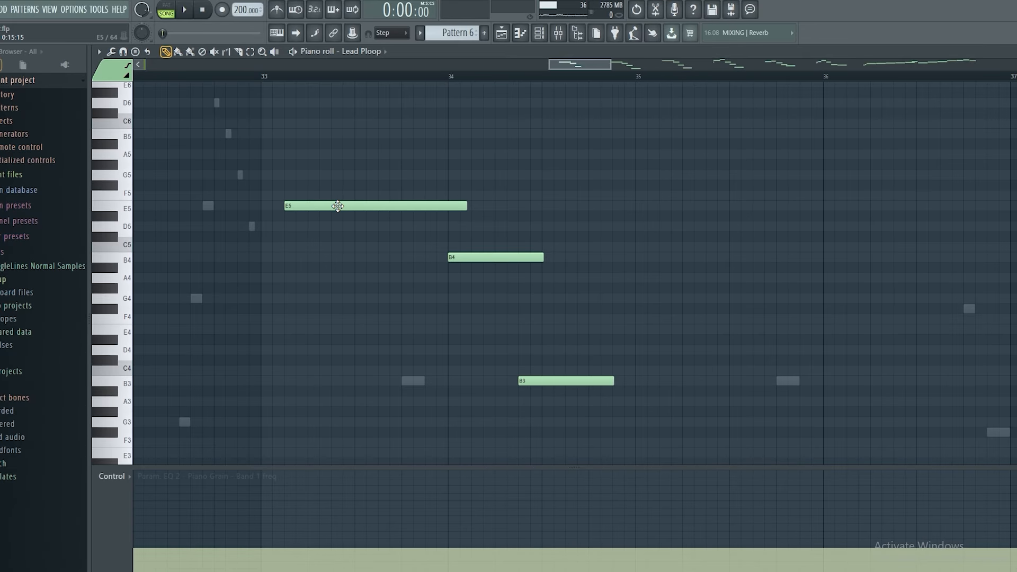
left_click(338, 206)
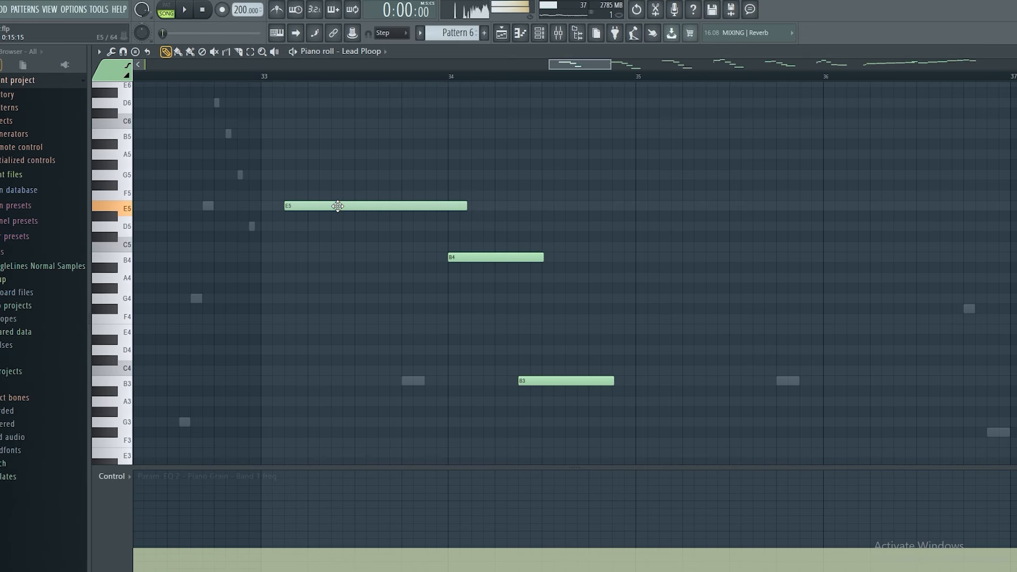
left_click_drag(606, 333, 486, 274)
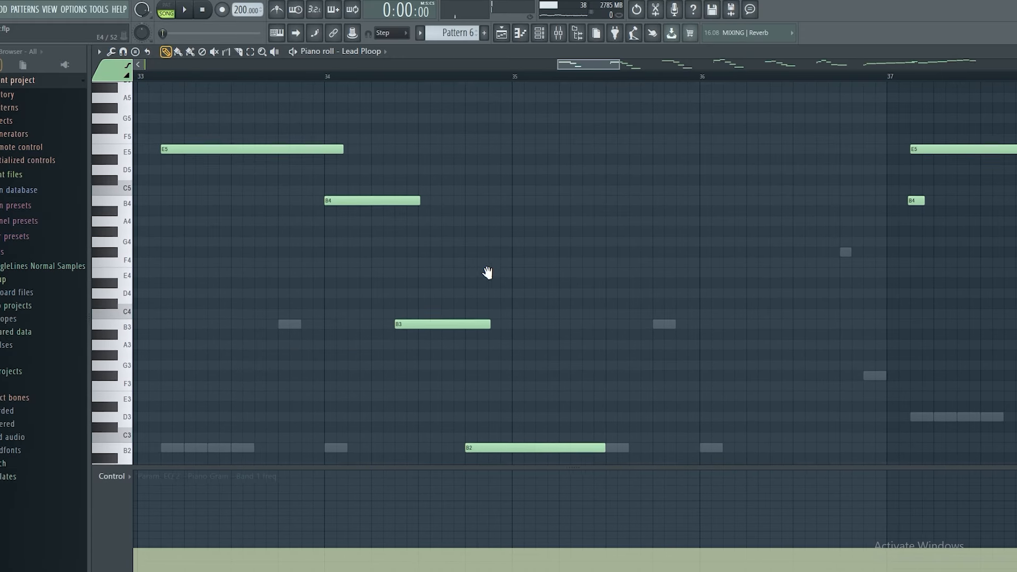
left_click_drag(530, 442, 504, 336)
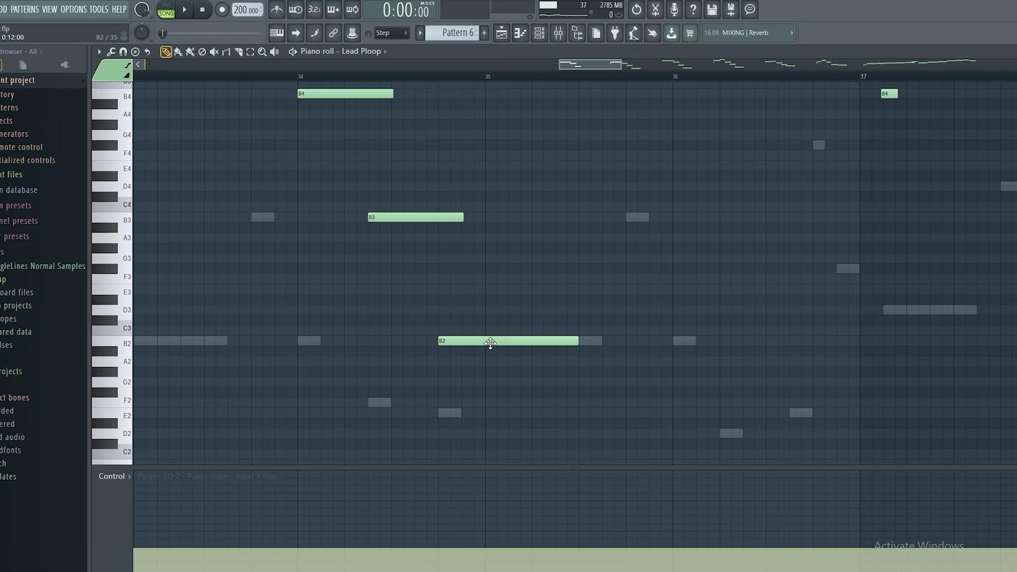
left_click(473, 340)
left_click_drag(432, 212, 440, 218)
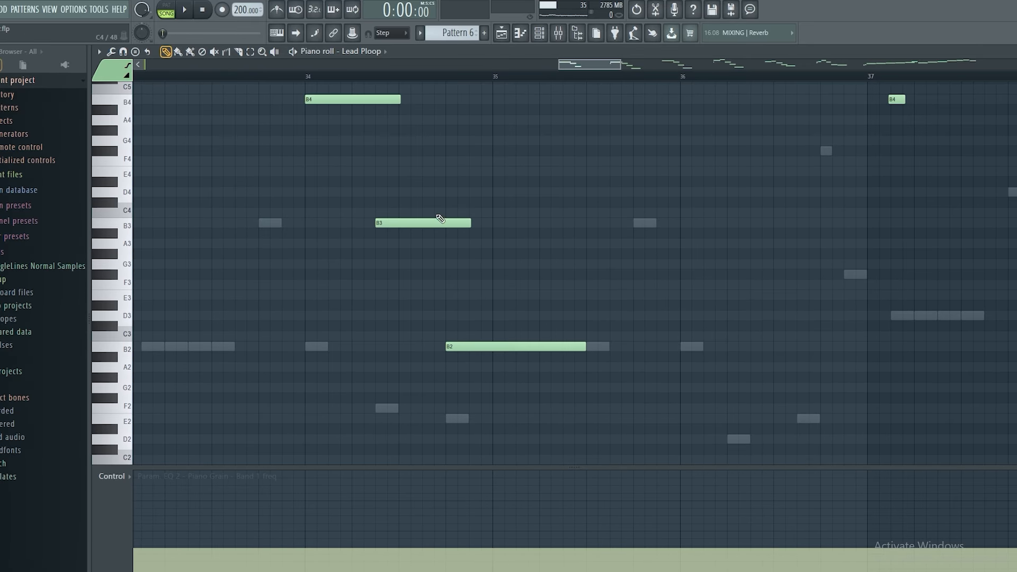
- Show the Lead Ploop mixer track's effects and open its Wider plugin
left_click(558, 33)
left_click_drag(583, 233, 580, 198)
left_click_drag(502, 313, 578, 429)
left_click_drag(383, 132, 365, 119)
key("F9")
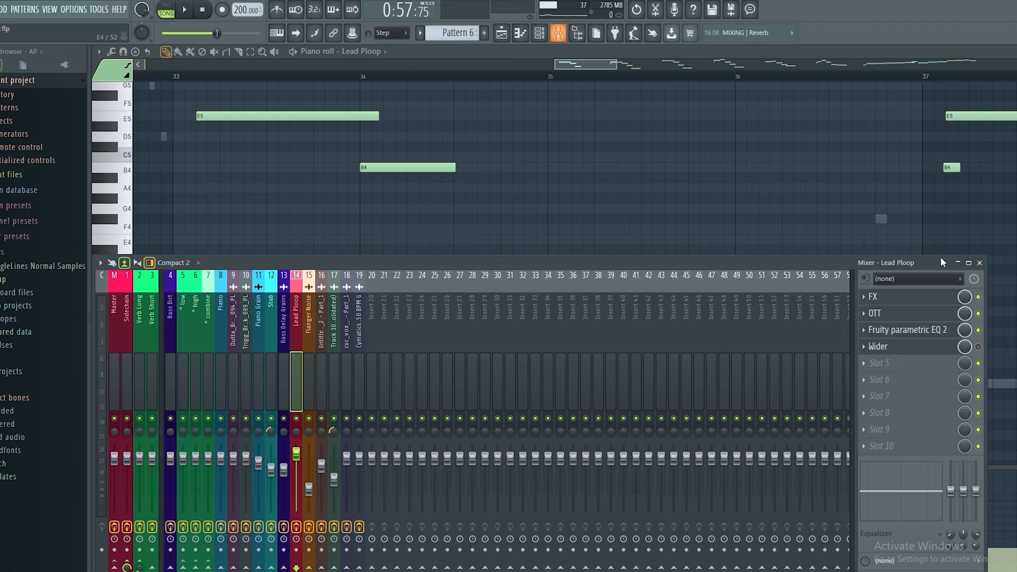
left_click(882, 346)
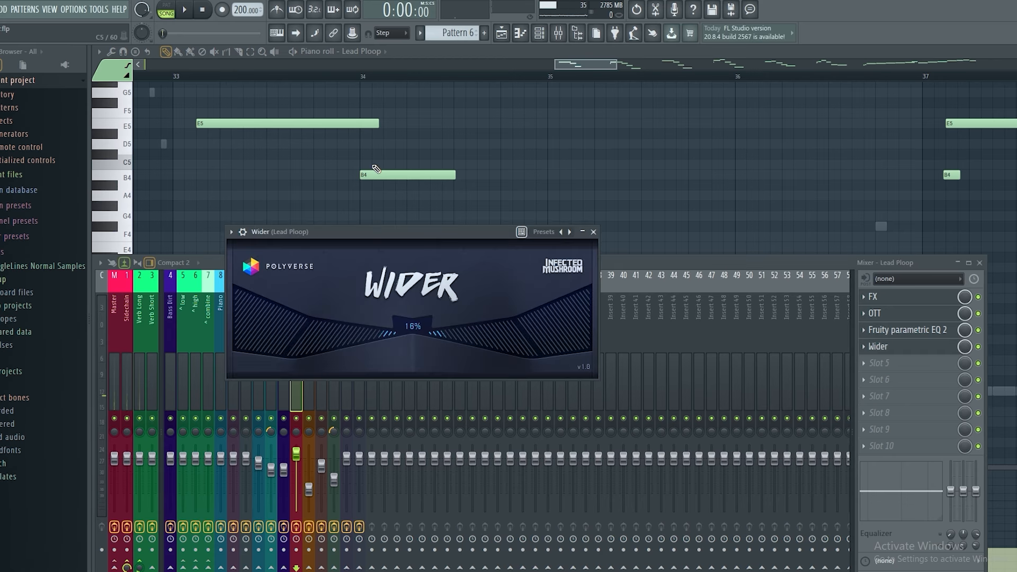
- Raise Wider's amount on Lead Ploop to 96% and return to the phrase's lower notes
left_click_drag(410, 234, 433, 244)
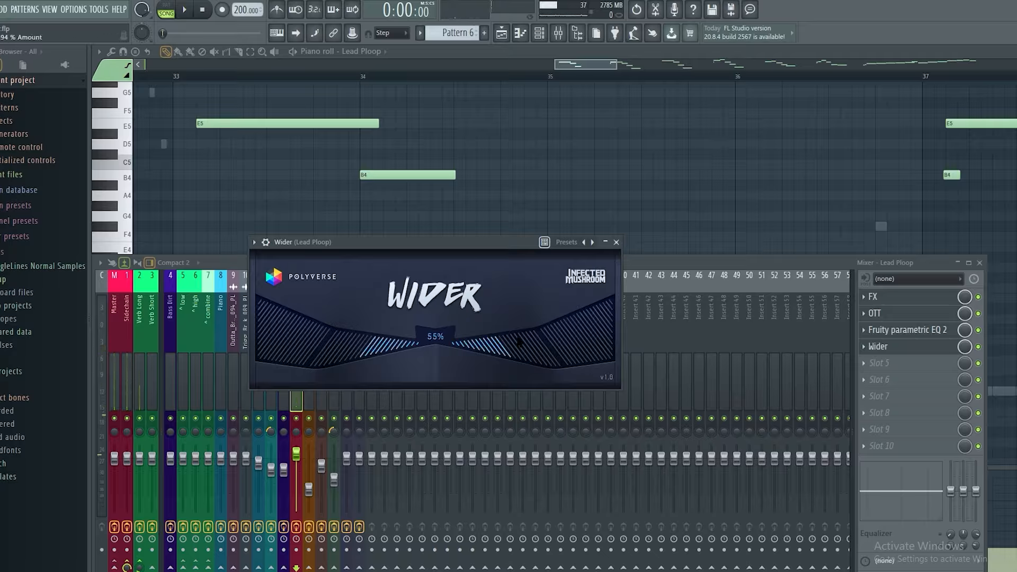
left_click_drag(520, 342, 552, 343)
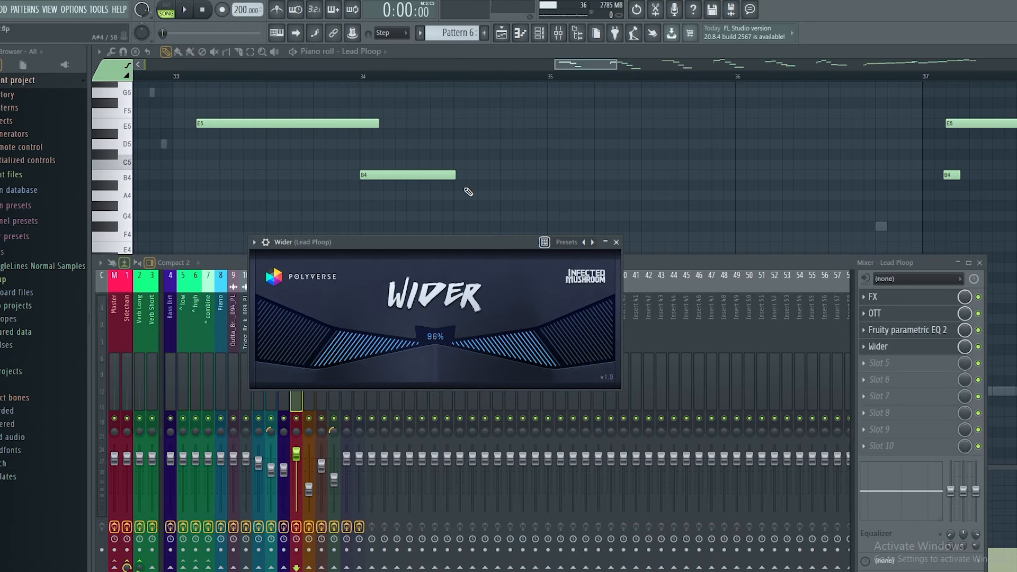
left_click_drag(469, 192, 461, 123)
left_click_drag(527, 220, 508, 244)
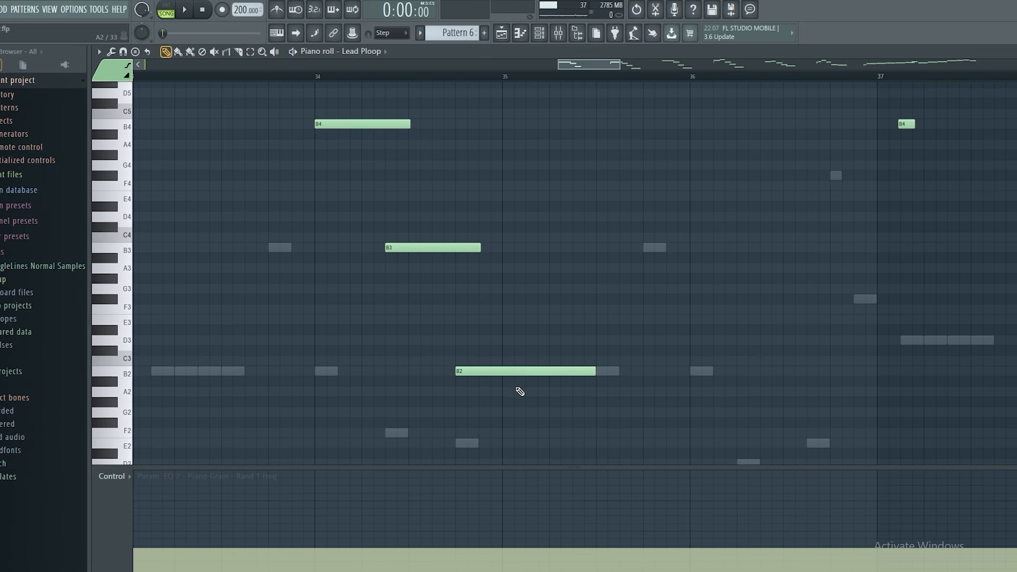
- Examine the Wider amount automation beneath the Lead Ploop notes across bars 33 to 39
left_click(546, 36)
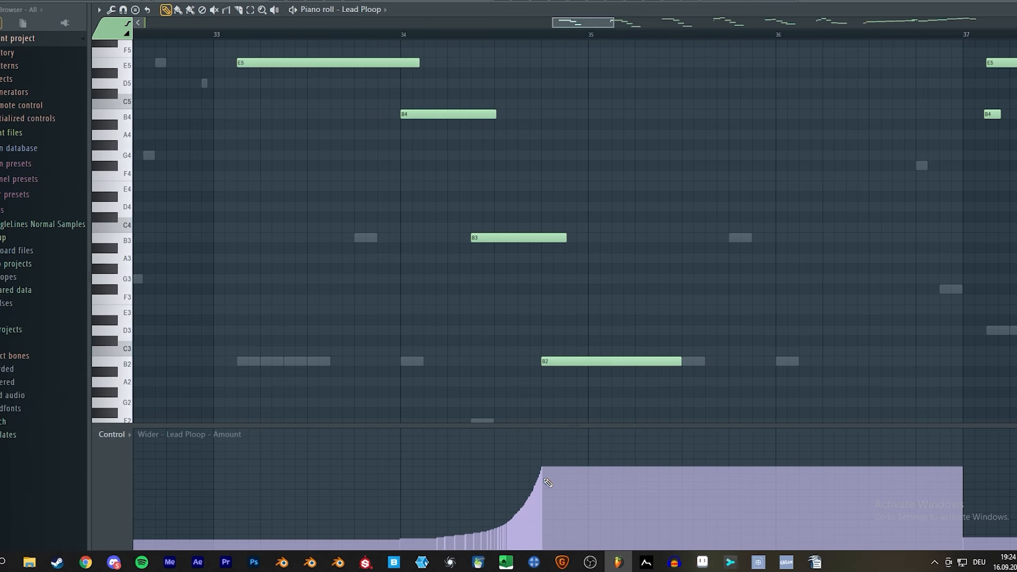
key("space")
key("F9")
left_click(921, 306)
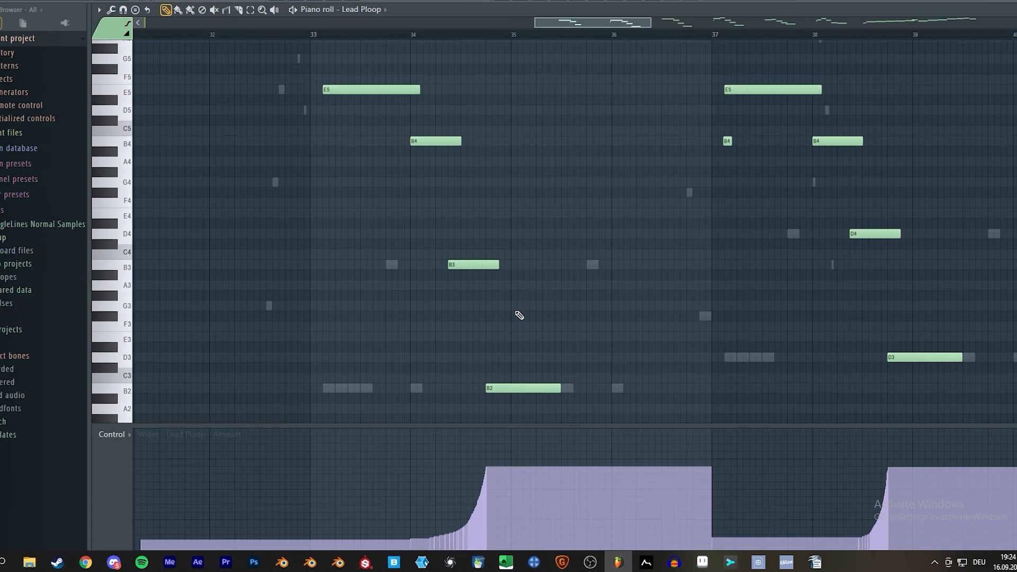
scroll(519, 316, "up", 2)
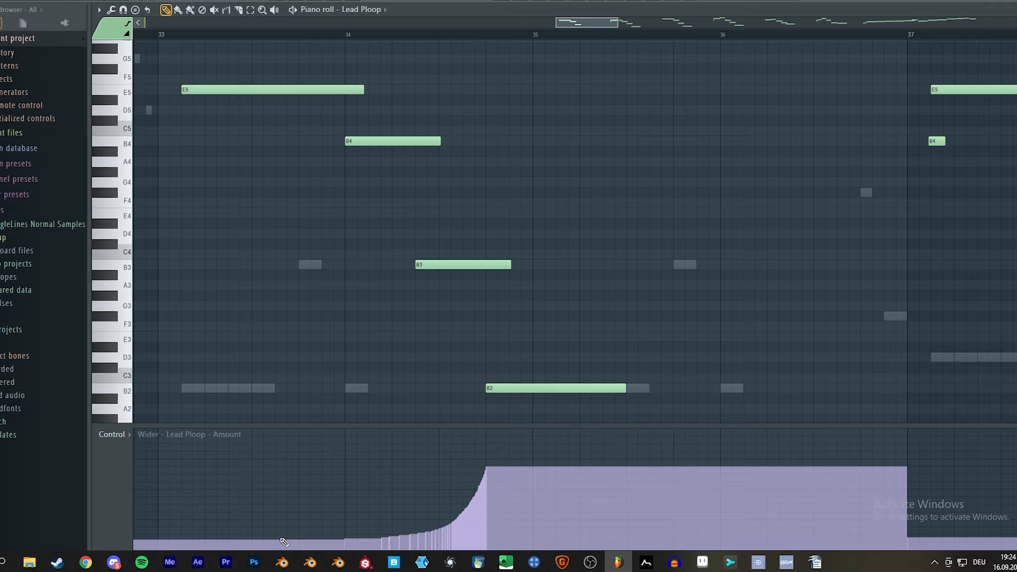
- Examine the remaining Lead Ploop phrases and their Wider amount automation from bar 33 to bar 55
mouse_move(444, 339)
left_mouse_down()
mouse_move(617, 345)
mouse_move(546, 274)
left_mouse_up()
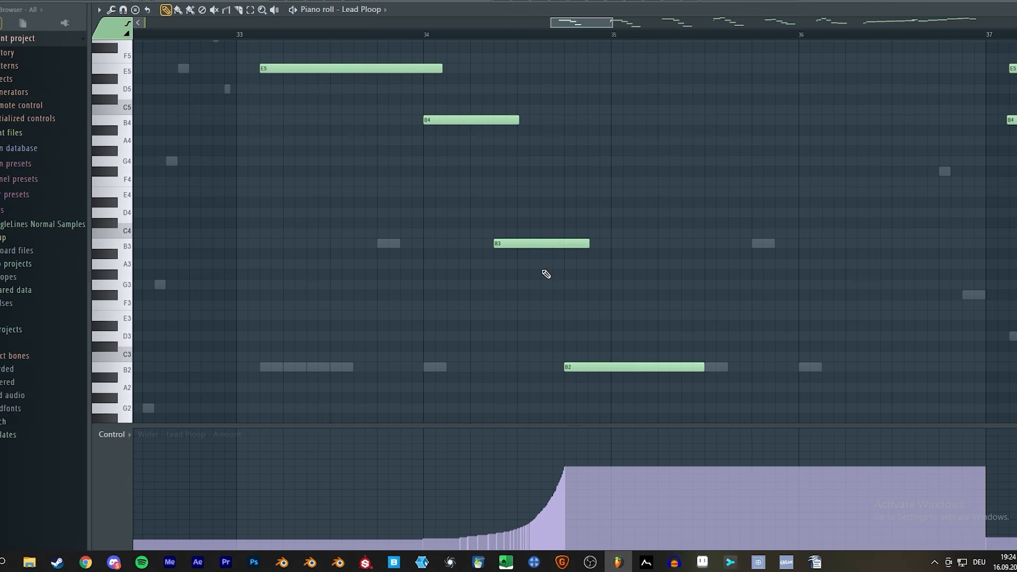
mouse_move(594, 311)
left_mouse_down()
mouse_move(513, 220)
mouse_move(511, 254)
left_mouse_up()
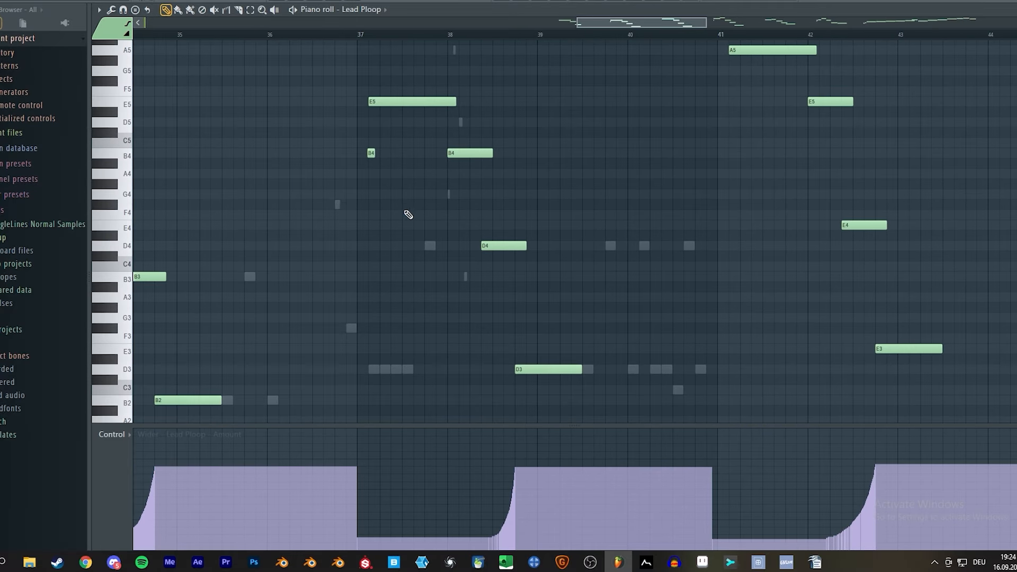
left_click_drag(407, 214, 618, 197)
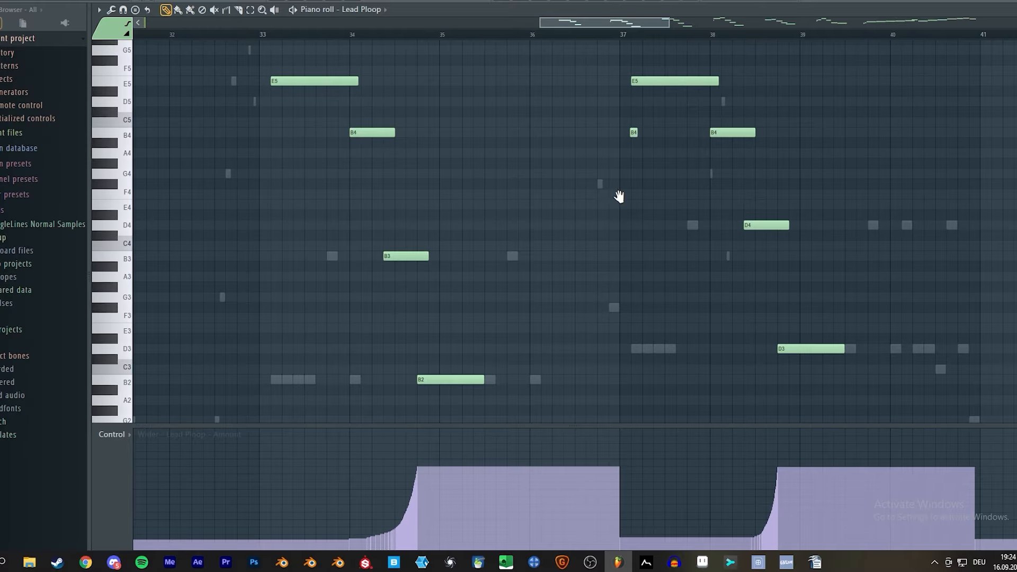
left_click_drag(835, 127, 365, 217)
left_click_drag(668, 155, 499, 166)
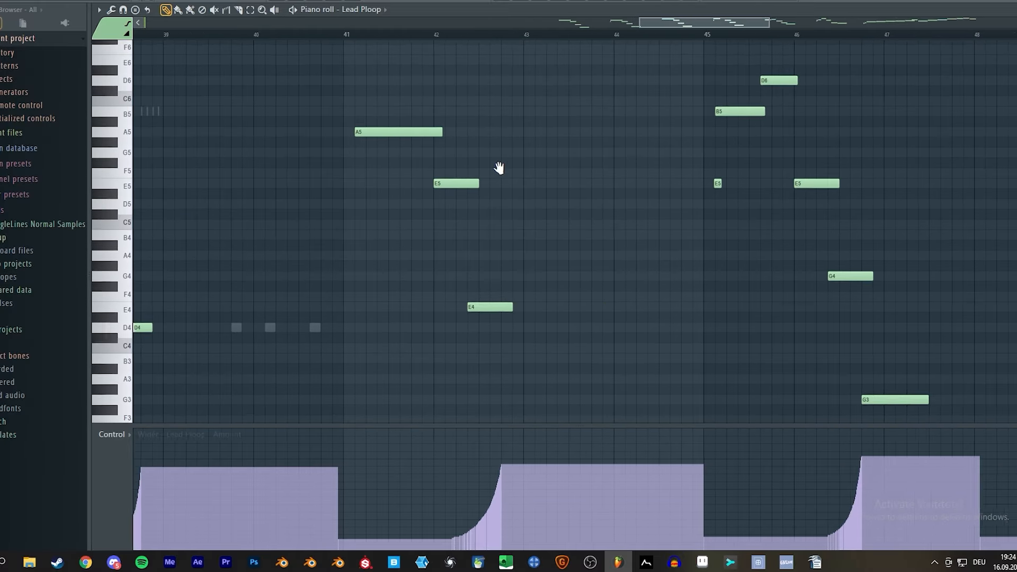
left_click_drag(574, 173, 454, 150)
left_click_drag(676, 162, 325, 200)
left_click_drag(584, 195, 354, 176)
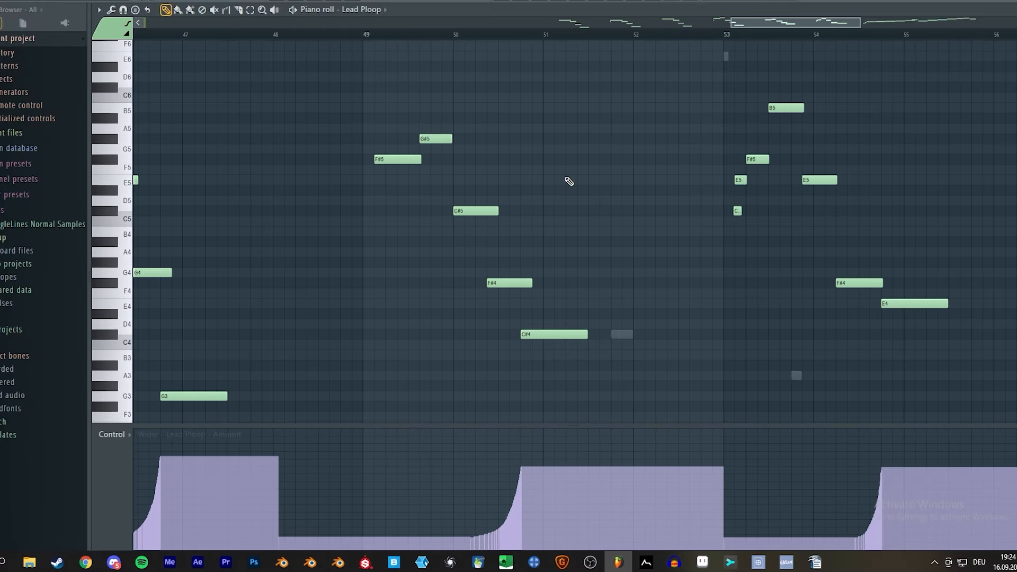
left_click_drag(596, 173, 504, 194)
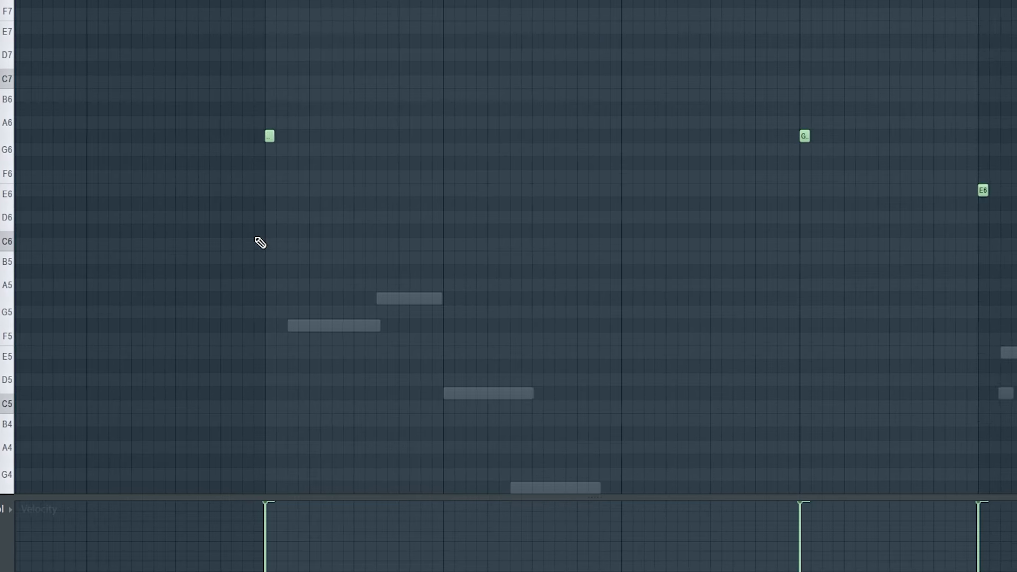
- Examine the short G#6 and E6 Stab notes against the Lead Ploop ghost notes from bar 49
scroll(259, 240, "up", 1)
left_click_drag(332, 193, 399, 300)
scroll(332, 277, "up", 6)
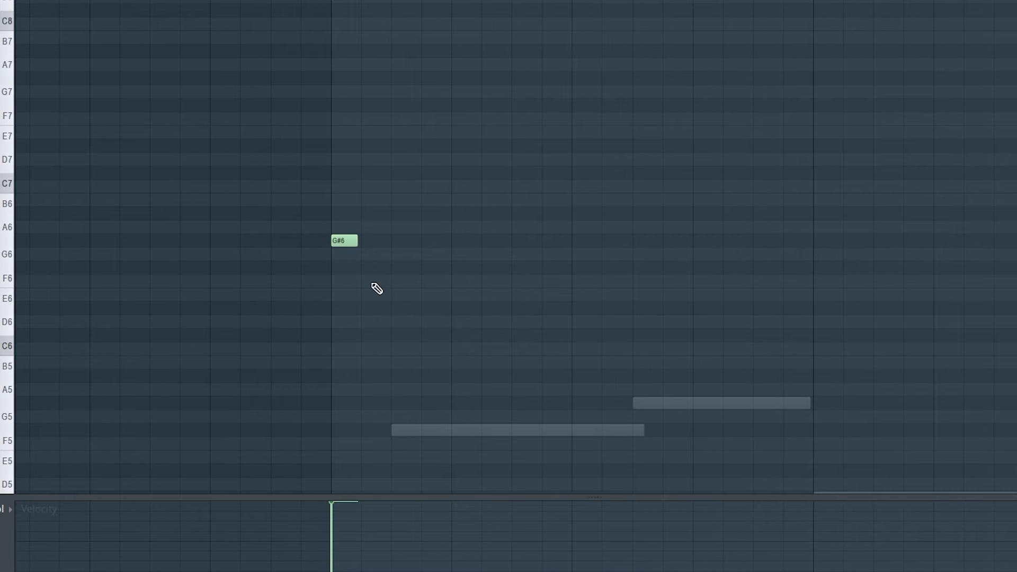
left_click_drag(450, 273, 251, 269)
scroll(267, 259, "down", 7)
left_click_drag(303, 248, 222, 234)
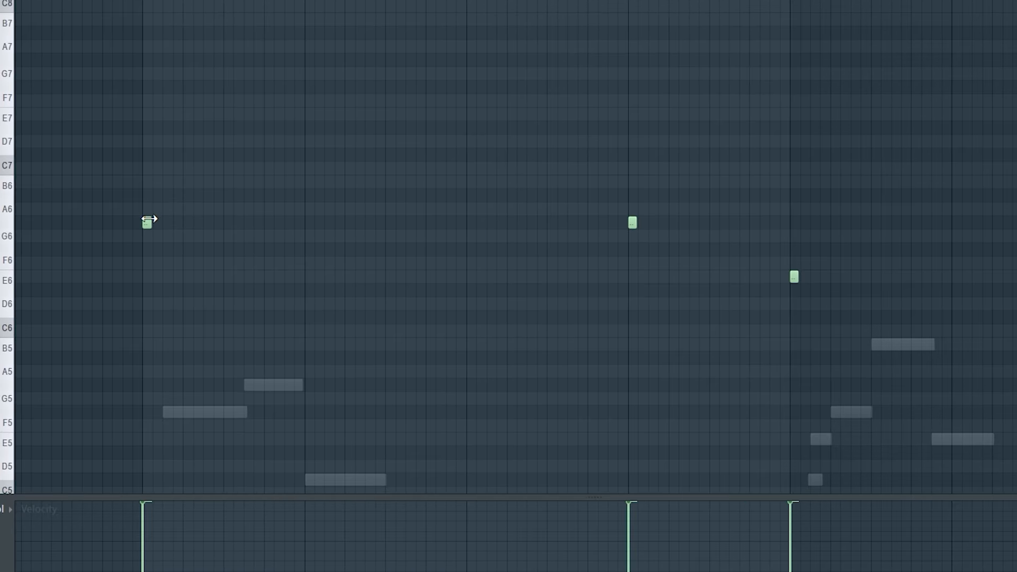
- Play the Stab pattern from bar 49 and look over its sparse notes up to bar 65
key("space")
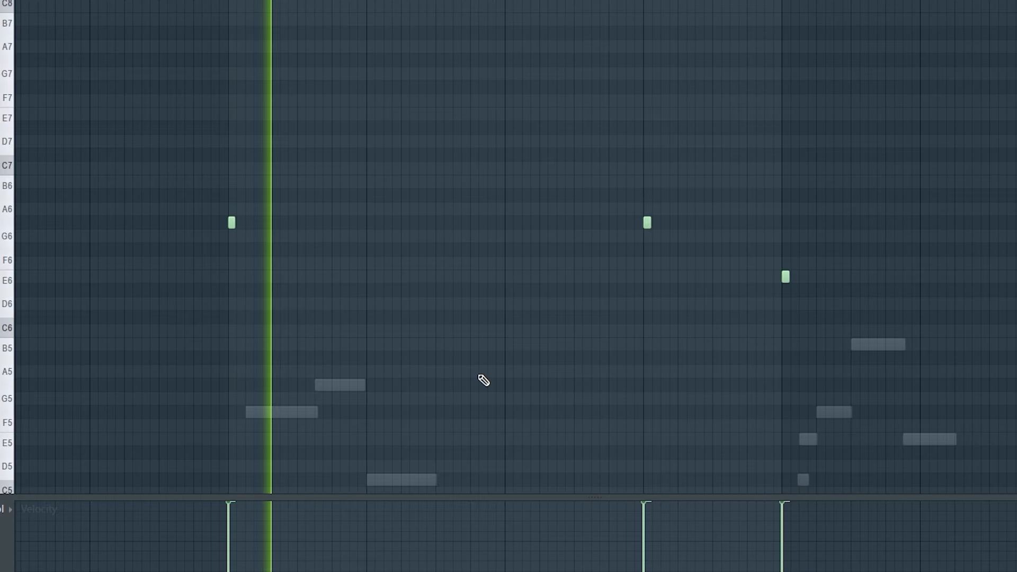
left_click_drag(486, 380, 322, 347)
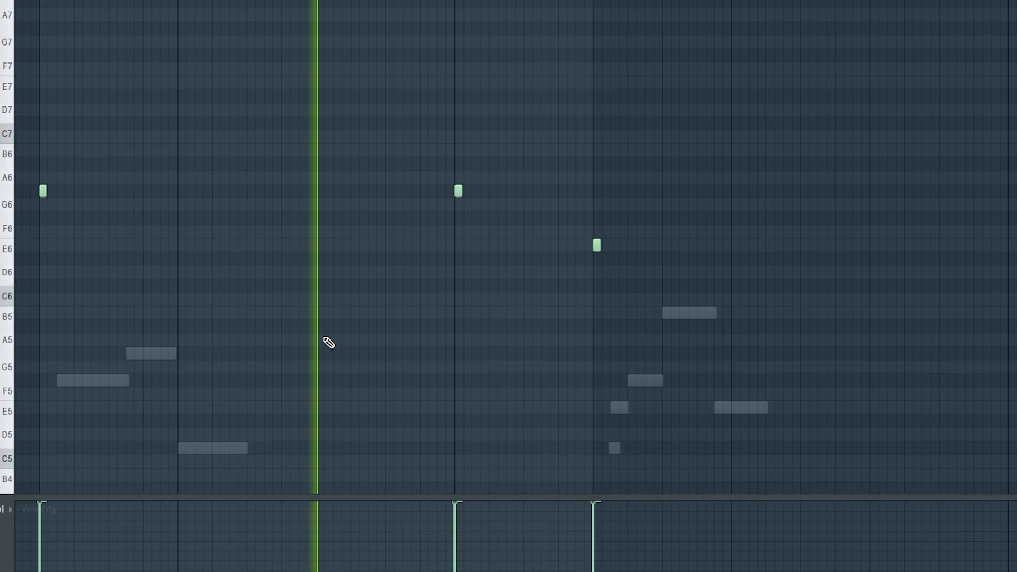
scroll(579, 282, "up", 3)
left_click_drag(626, 317, 396, 289)
scroll(476, 300, "down", 3)
left_click_drag(545, 288, 393, 283)
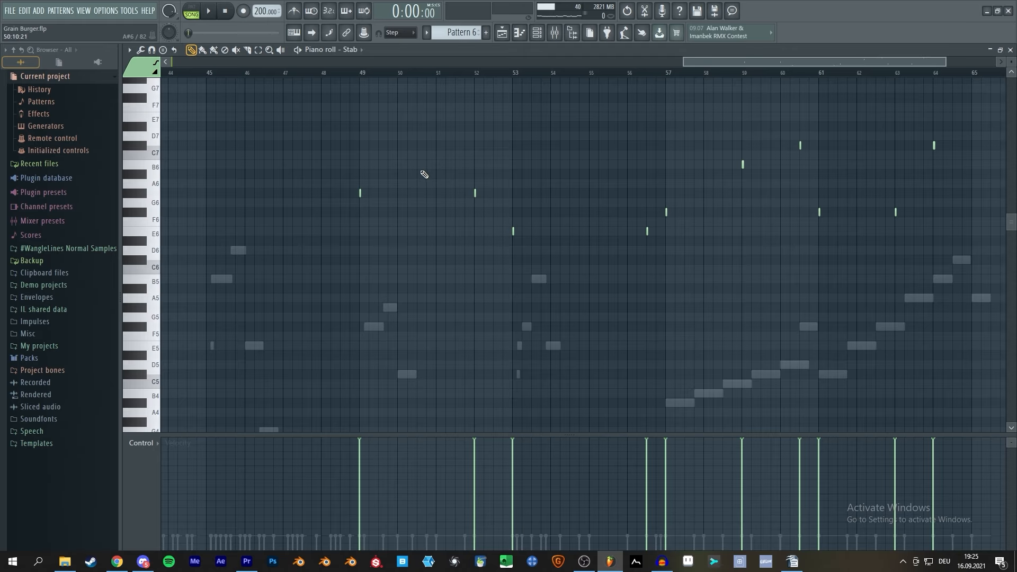
- Open the Stab channel's Serum synth and audition its unprocessed sound from bar 49
left_click(538, 33)
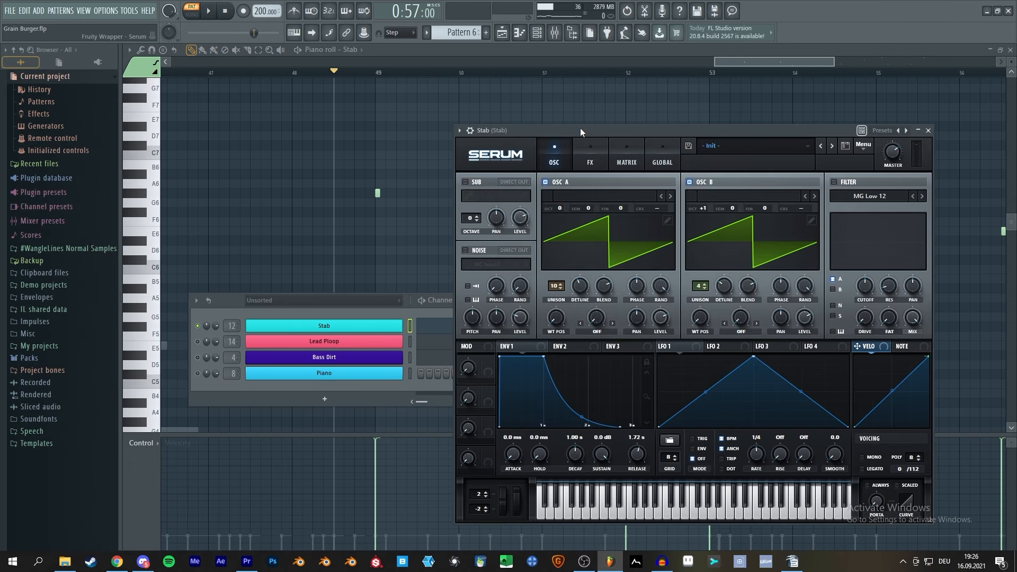
left_click_drag(580, 128, 568, 118)
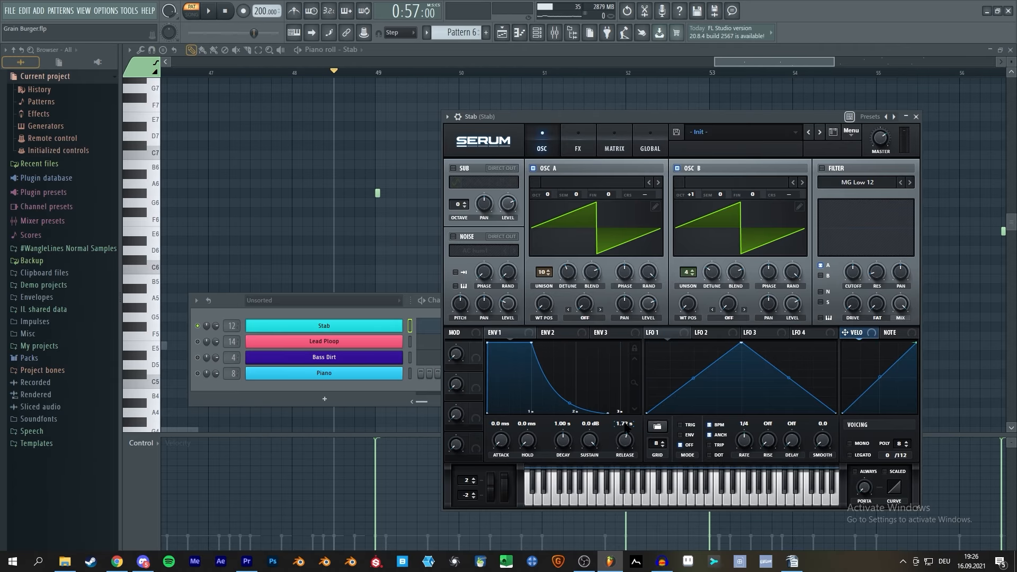
key("space")
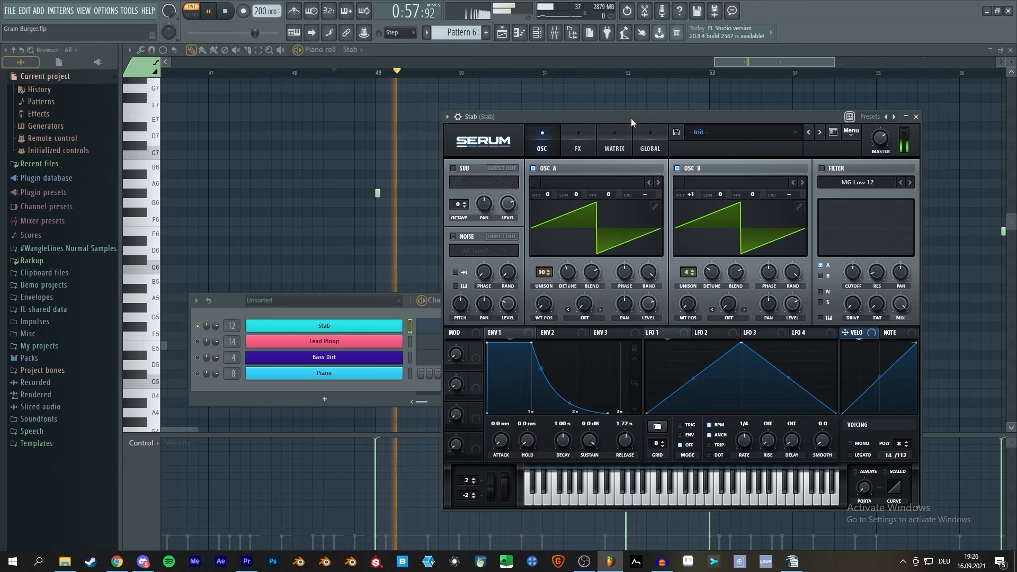
left_click_drag(630, 119, 553, 114)
key("space")
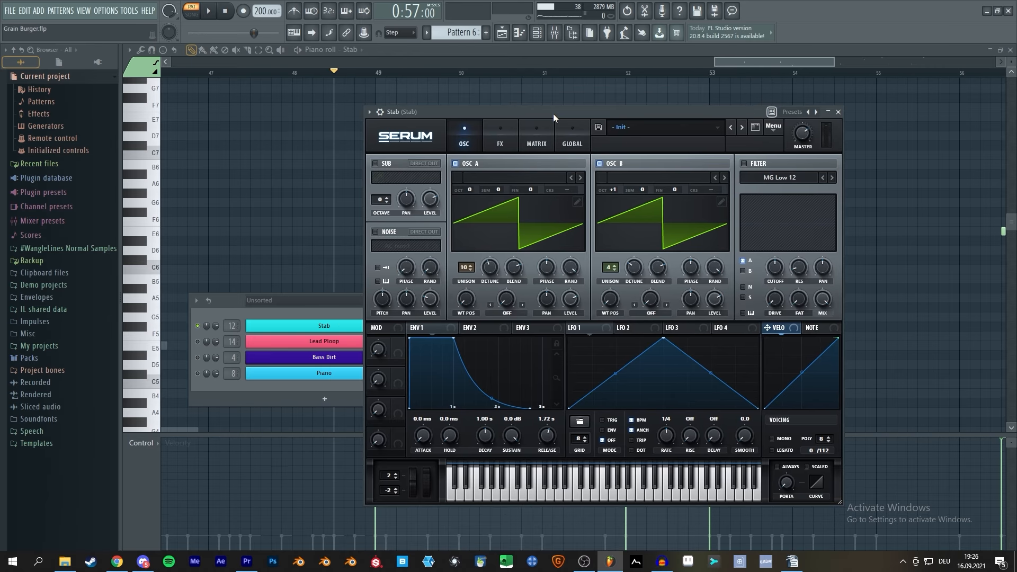
- Check Serum's effects page for the Stab and set oscillator A's unison to 12 voices
left_click(501, 137)
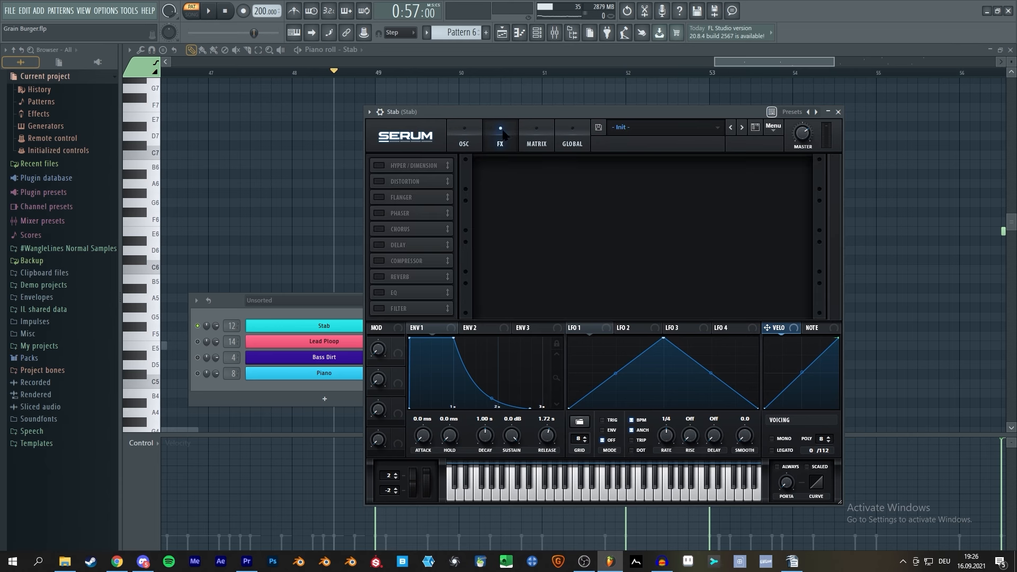
left_click(464, 134)
left_click_drag(471, 271, 471, 248)
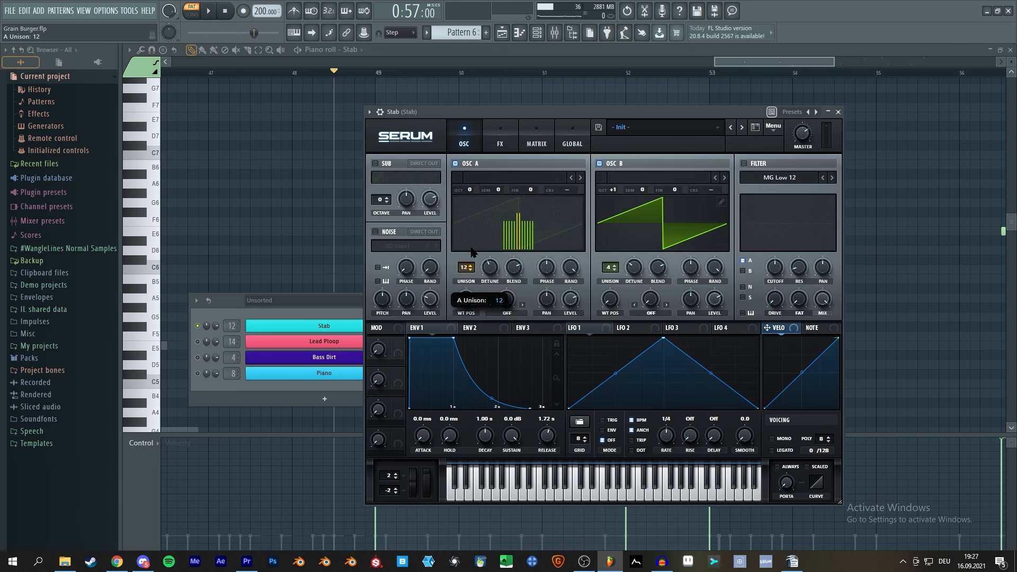
- Enable Krush on the Stab mixer track, open its settings and audition the distorted stab
key("F9")
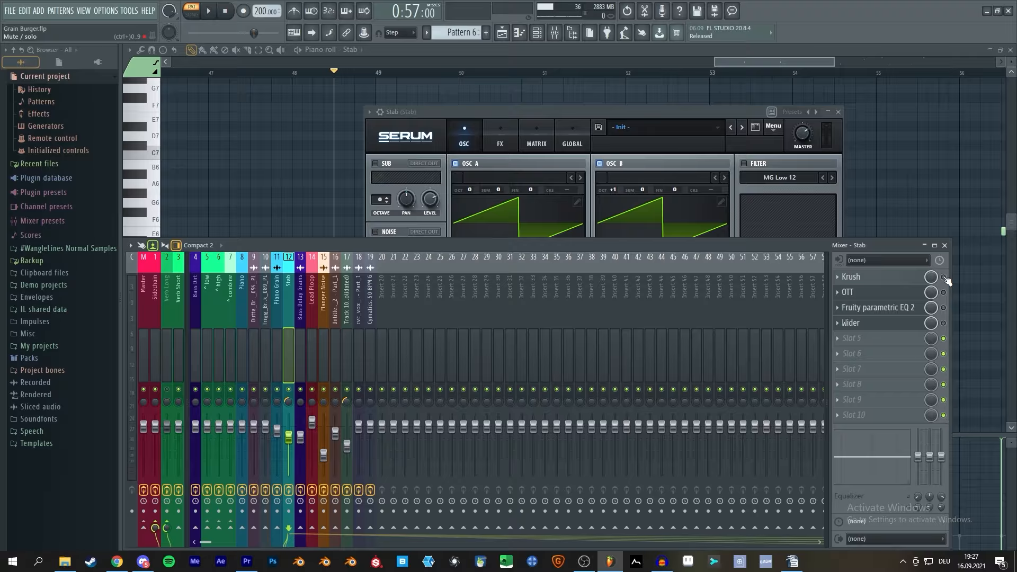
left_click(886, 277)
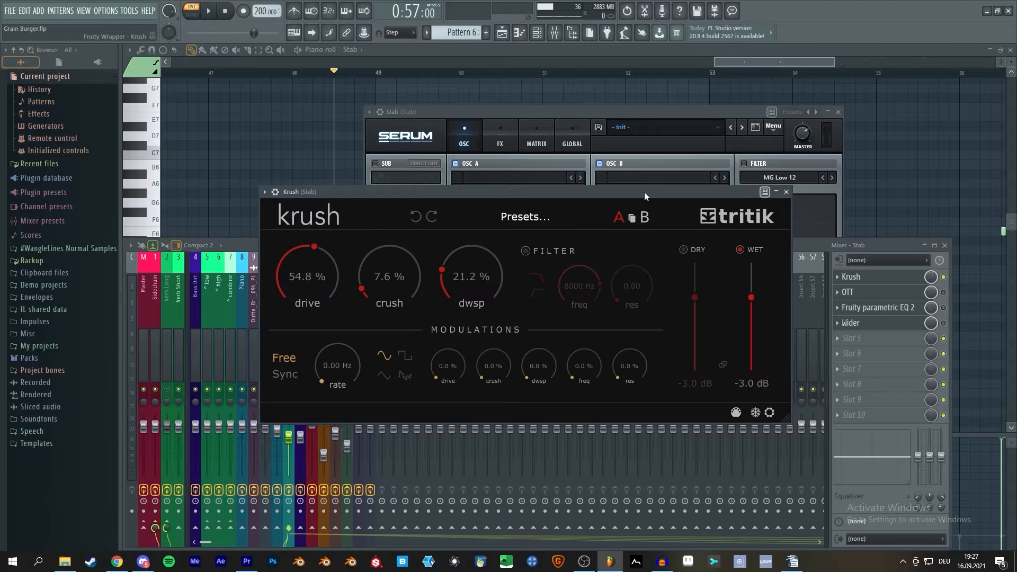
left_click_drag(644, 191, 651, 189)
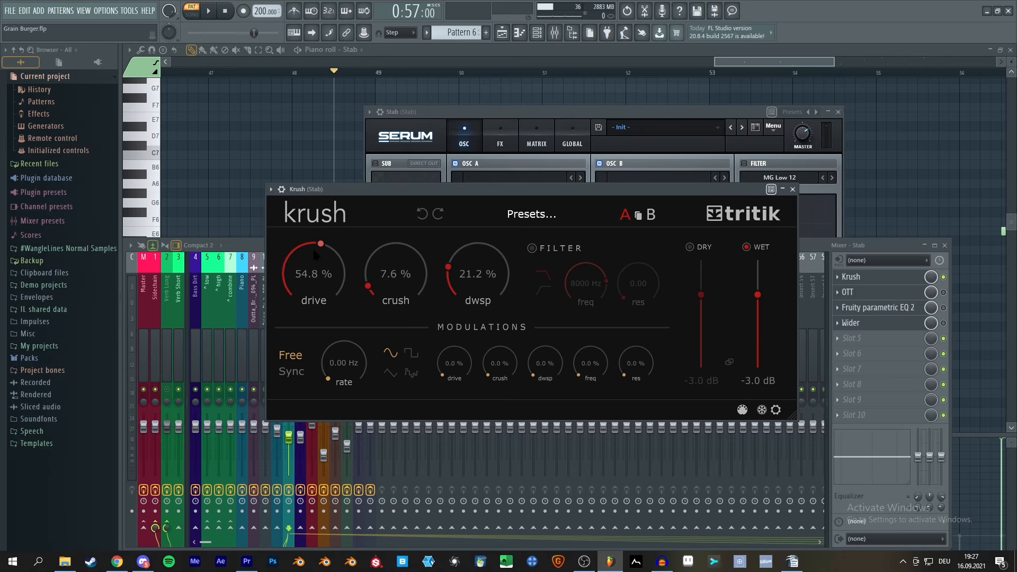
left_click_drag(629, 191, 605, 201)
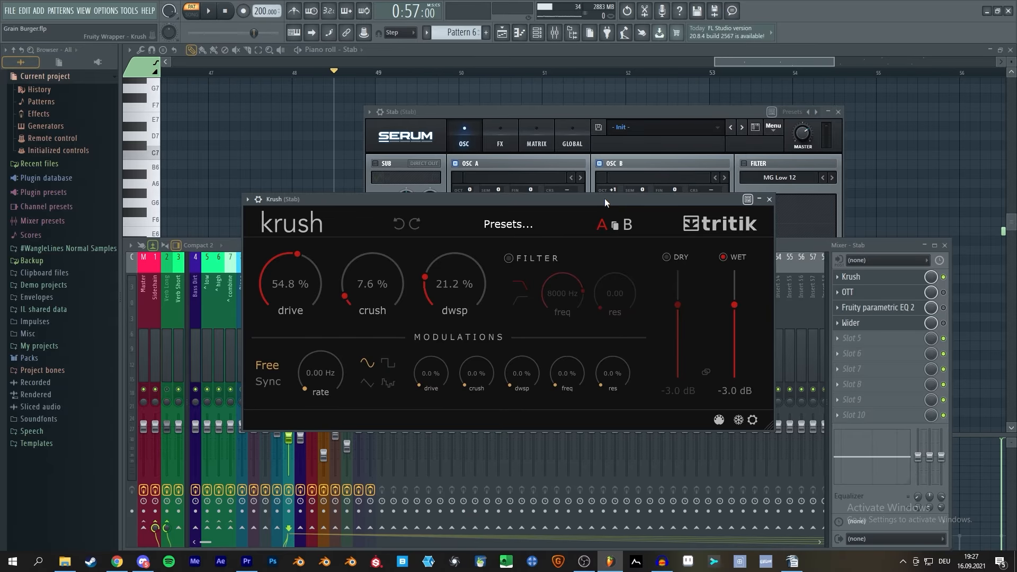
key("space")
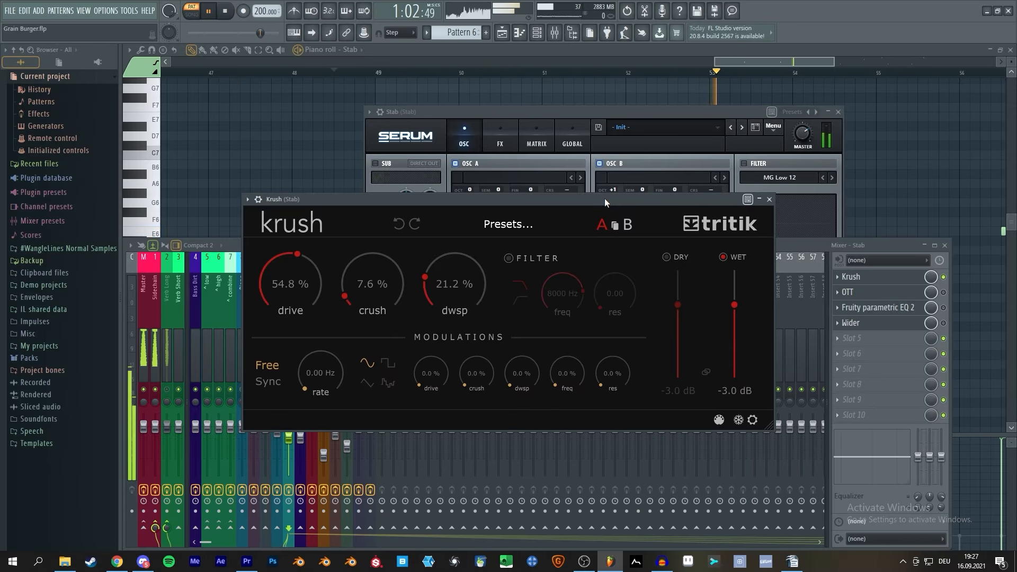
key("space")
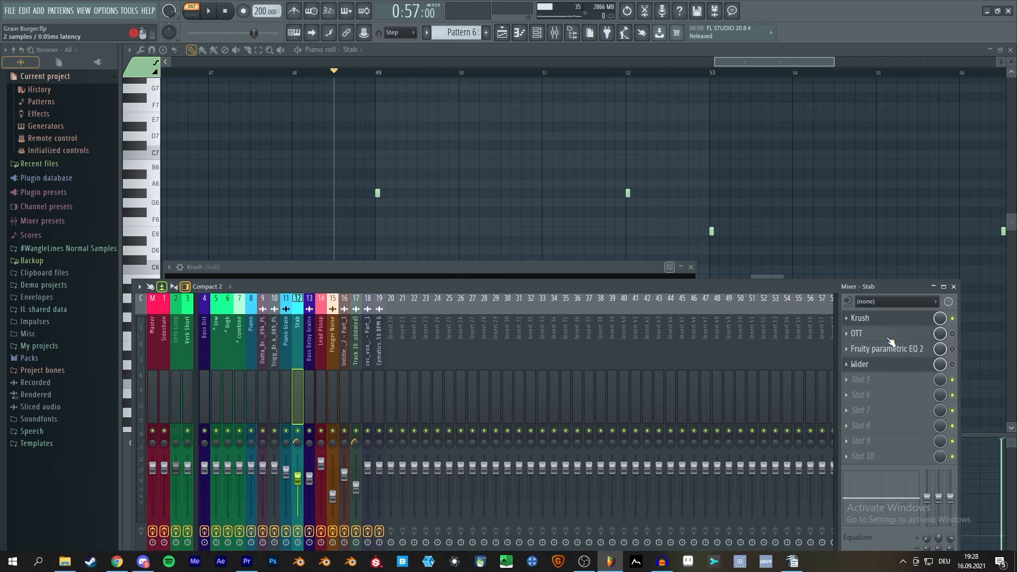
- Enable OTT on the Stab mixer track, open its settings and audition the compressed stab
left_click(890, 339)
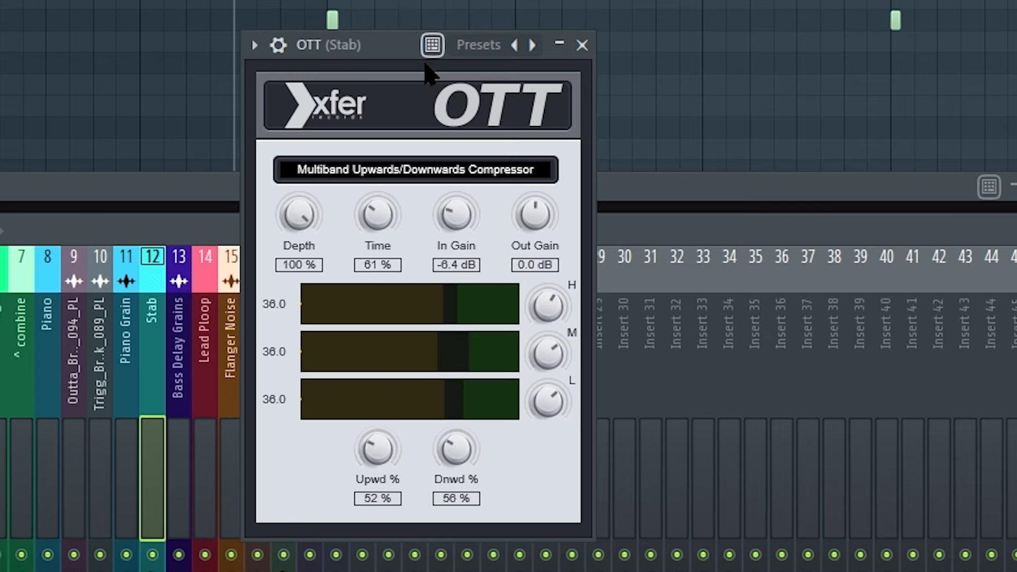
key("space")
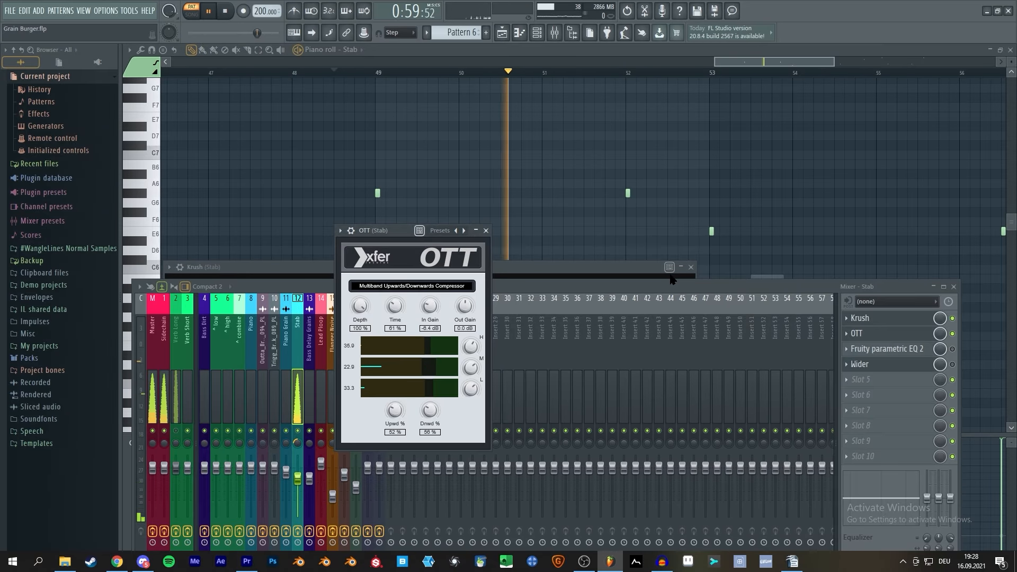
key("space")
- Enable Fruity parametric EQ 2 on the Stab track, show its curve and audition the filtered stab
left_click(887, 348)
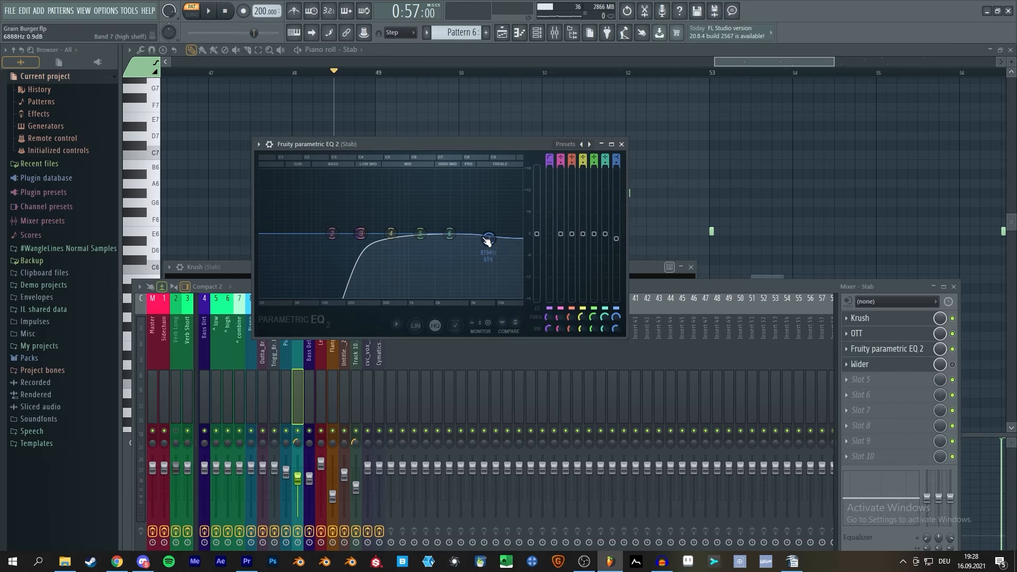
key("space")
left_click_drag(508, 146, 482, 293)
key("space")
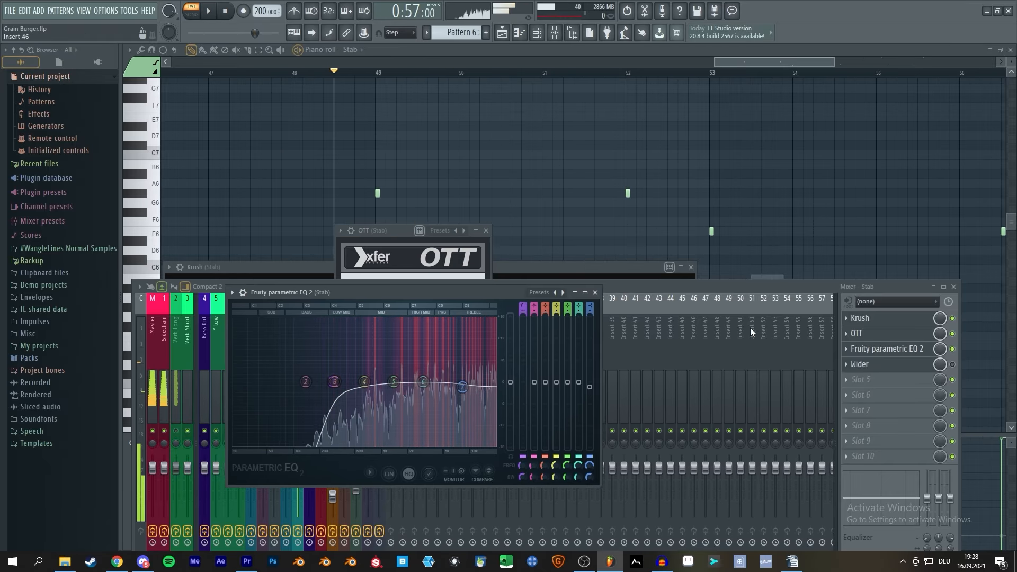
- Enable Wider on the Stab mixer track, open its settings and audition the widened stab
left_click(931, 367)
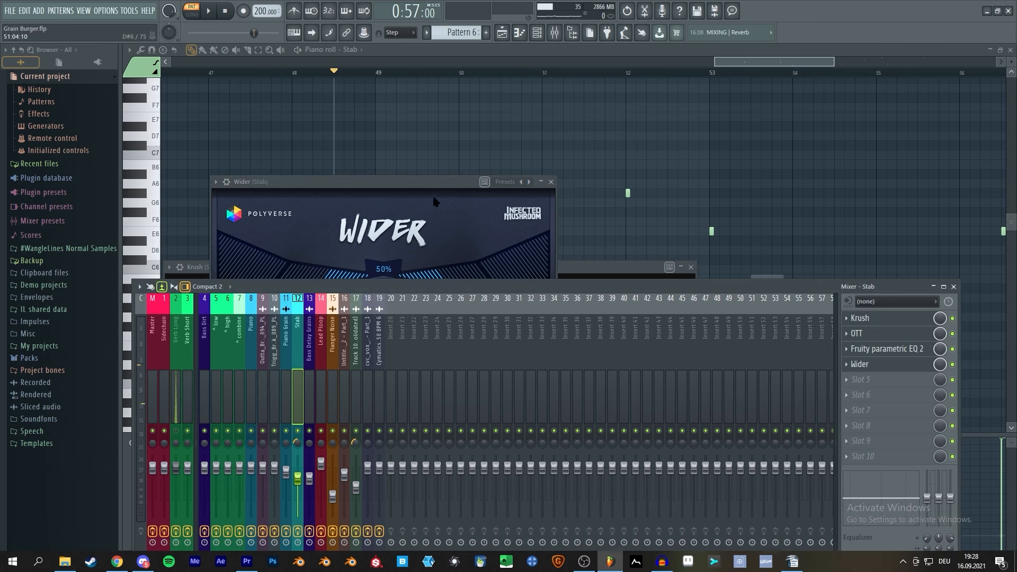
key("space")
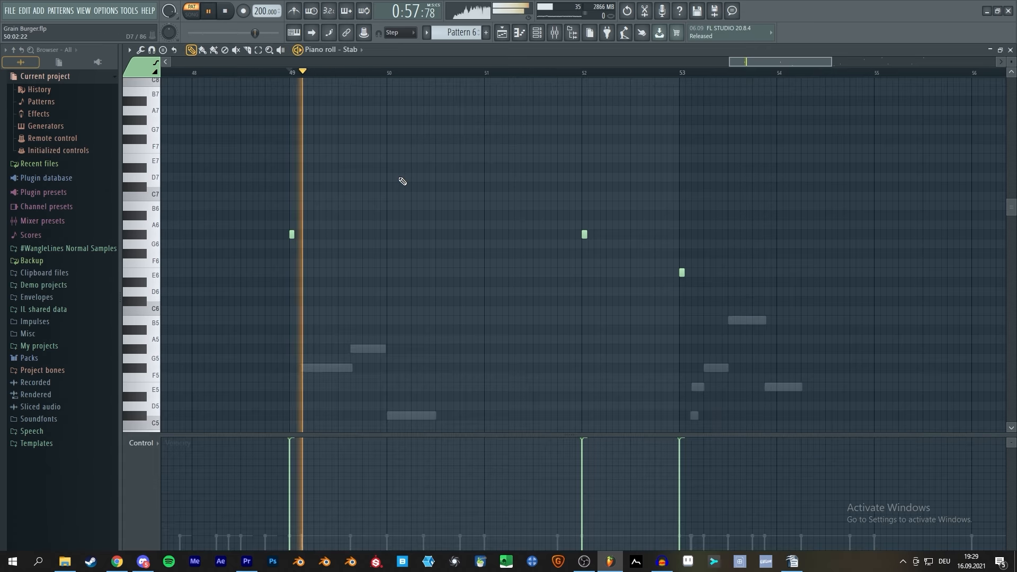
left_click_drag(440, 189, 398, 194)
key("space")
- Turn the Verb Long mixer track back on, audition the Stab with it and hide the mixer
left_click(554, 34)
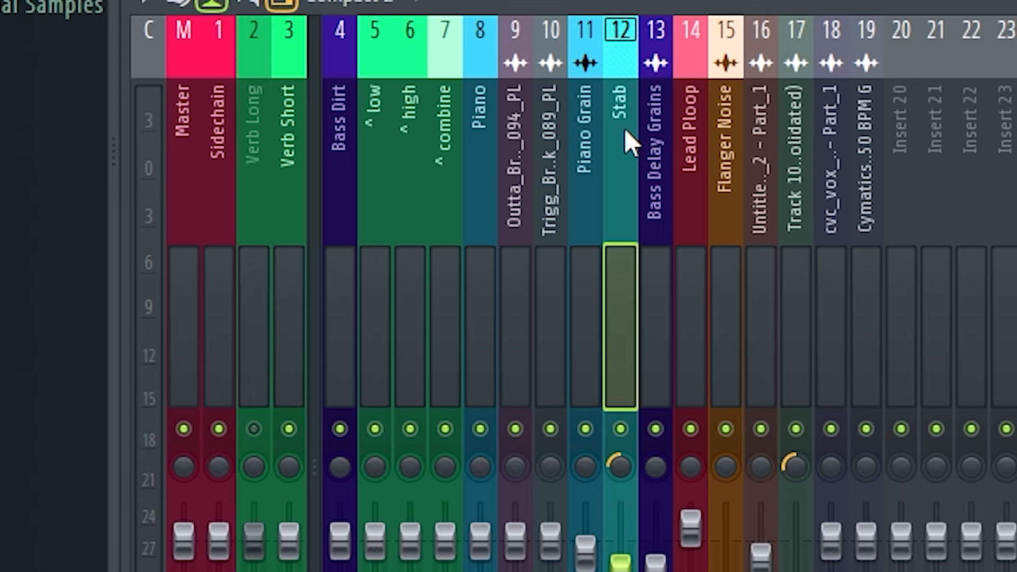
left_click(254, 429)
key("space")
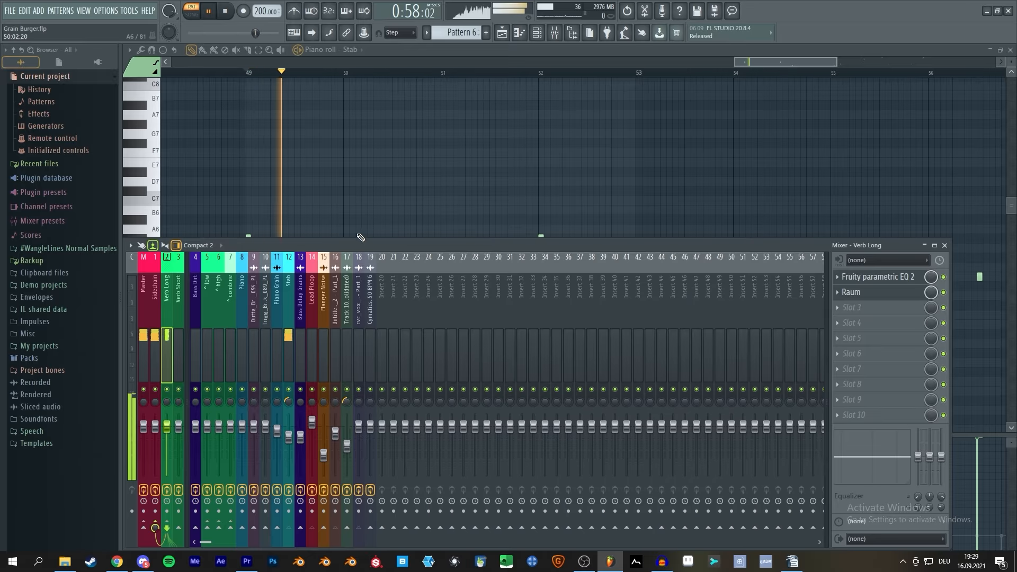
key("F9")
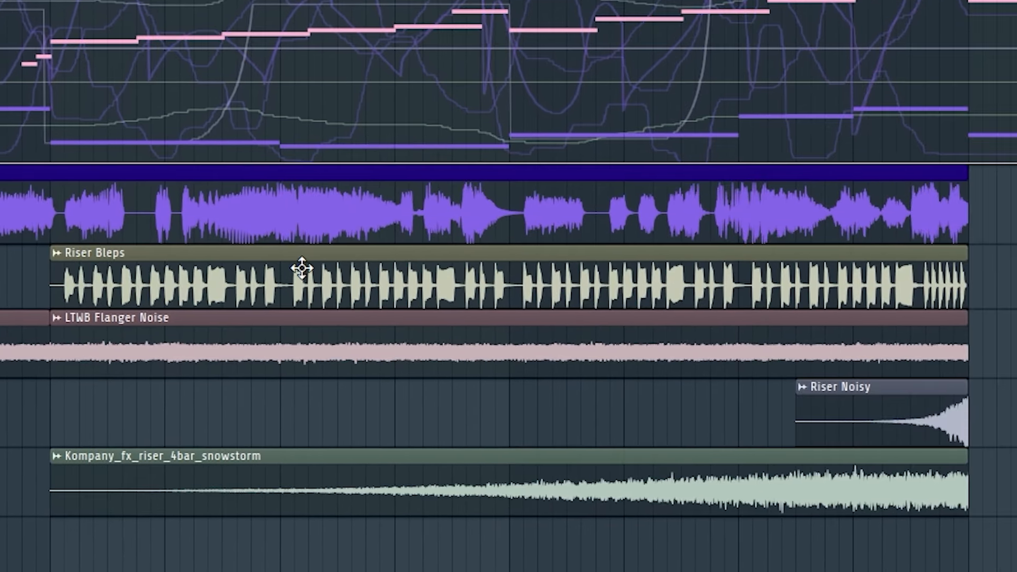
- Examine the riser clips and the LTWB Flanger Noise layer on track 10 in the playlist
scroll(499, 480, "down", 4)
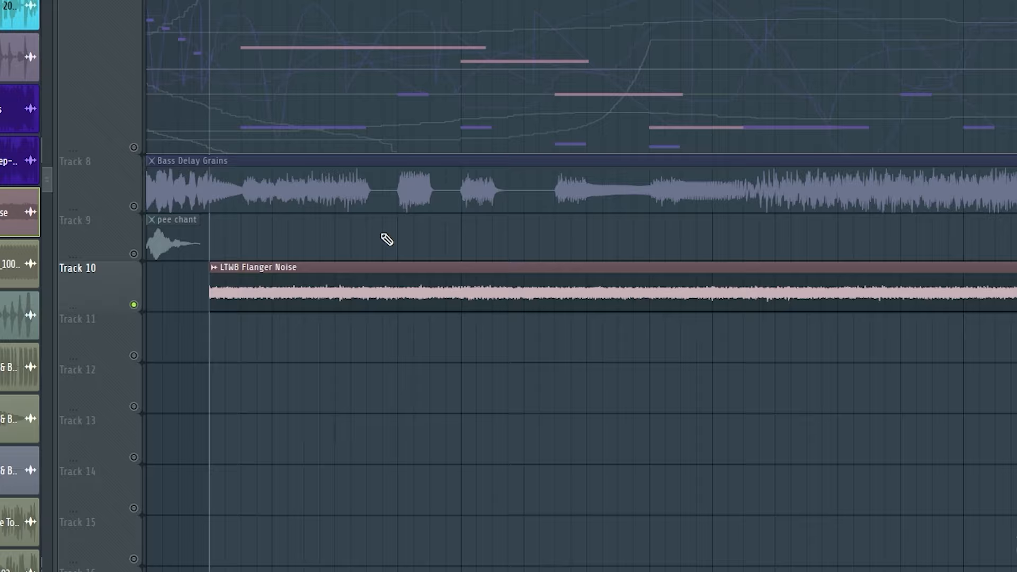
left_click_drag(116, 310, 90, 380)
scroll(170, 370, "down", 3)
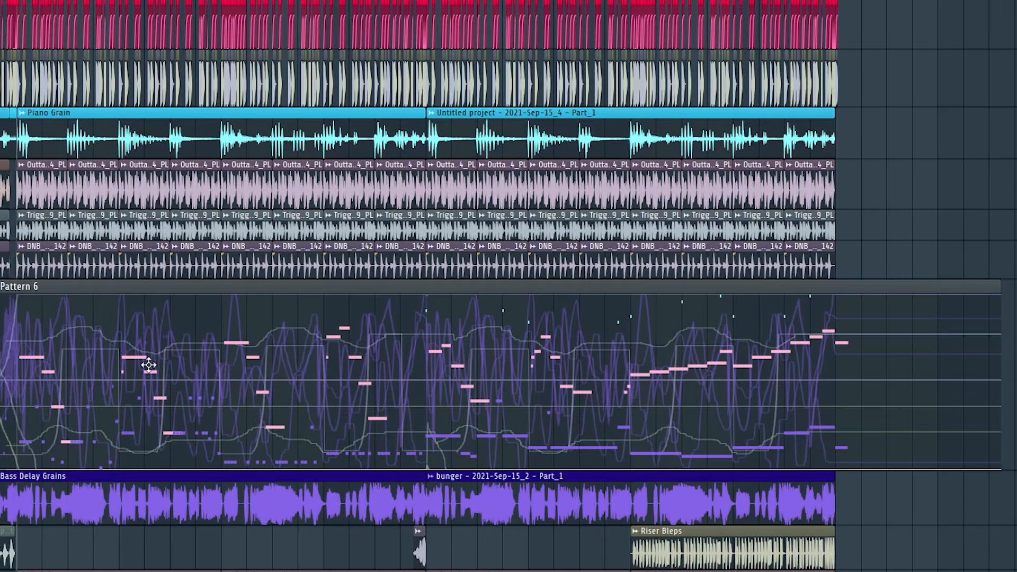
- Examine the playlist arrangement from the final section back to the slowed down piano grain, and forward to the drop
left_click_drag(101, 363, 394, 427)
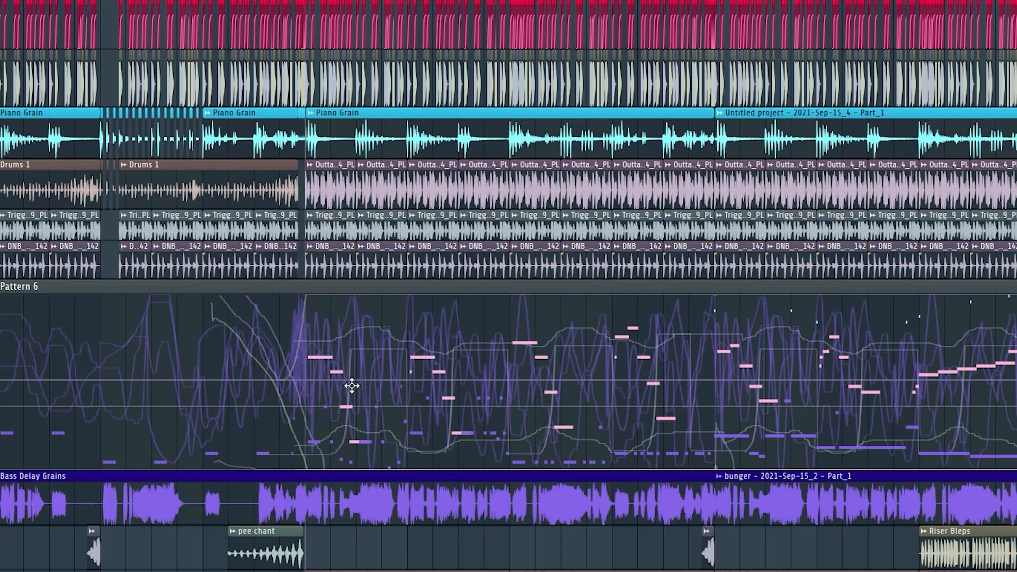
left_click_drag(160, 349, 642, 471)
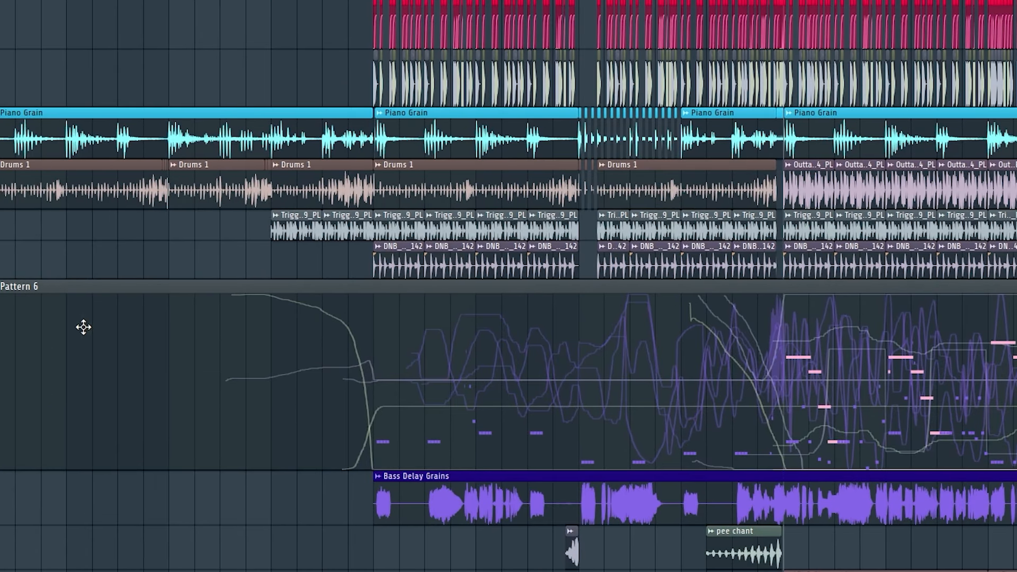
left_click_drag(58, 322, 493, 375)
left_click_drag(1, 469, 2, 327)
scroll(245, 315, "down", 5)
scroll(377, 300, "up", 5)
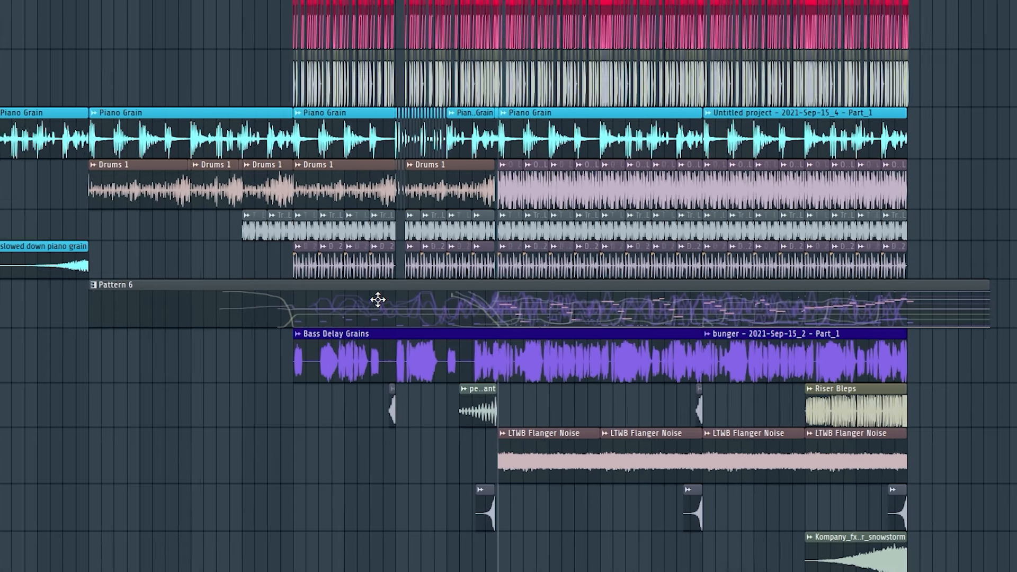
left_click_drag(11, 206, 608, 323)
scroll(373, 271, "down", 3)
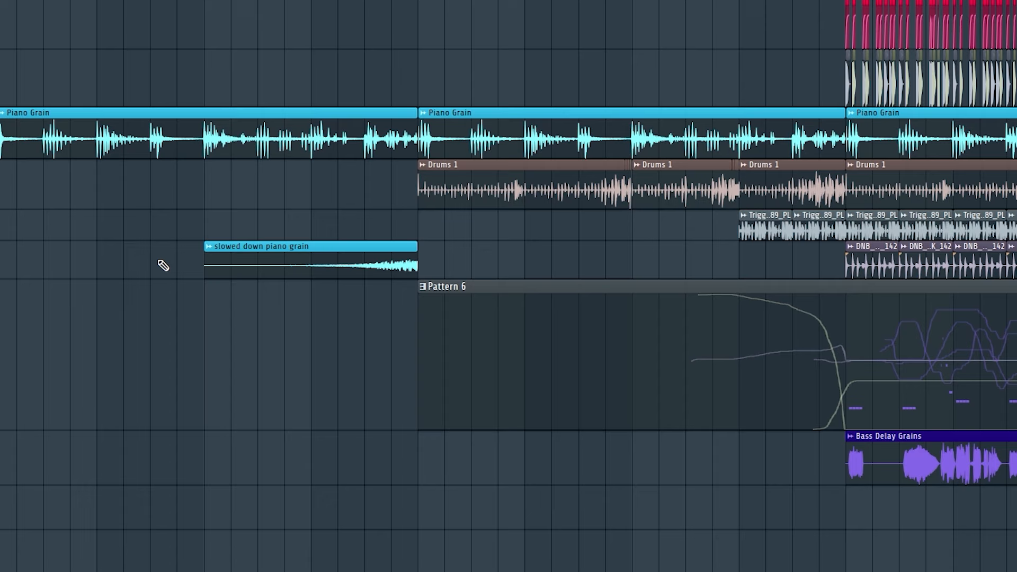
scroll(356, 264, "right", 8)
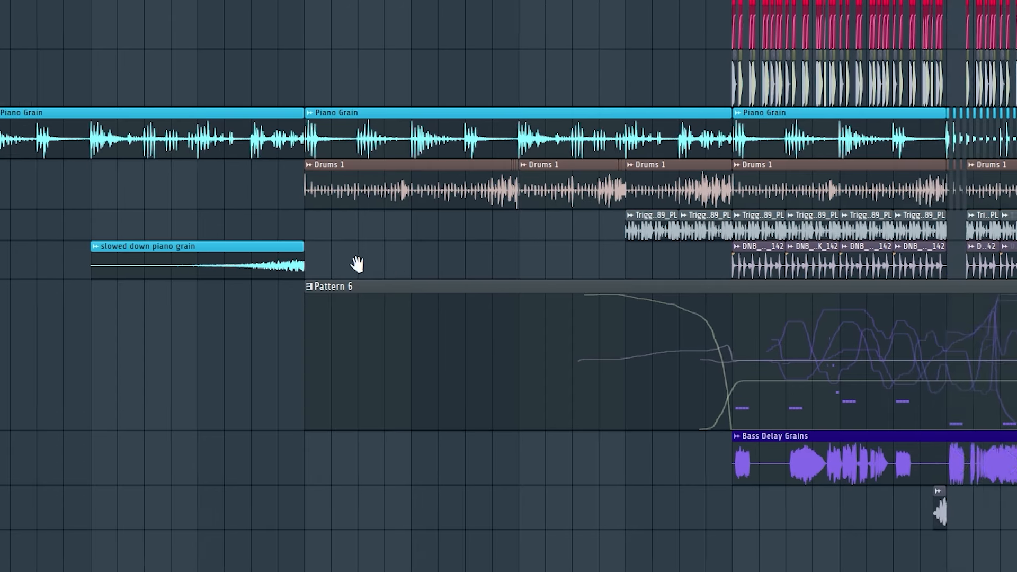
scroll(264, 308, "down", 3)
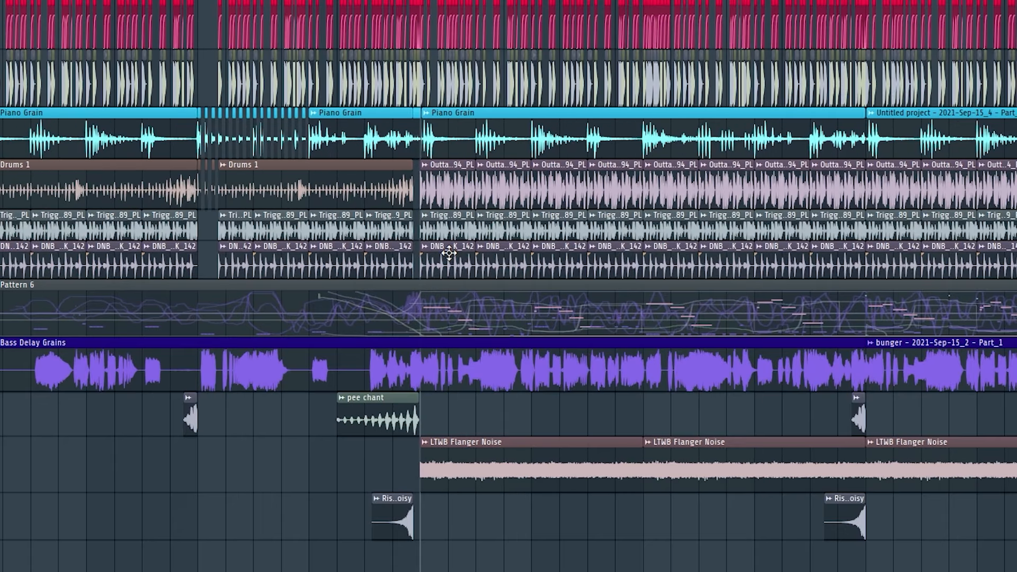